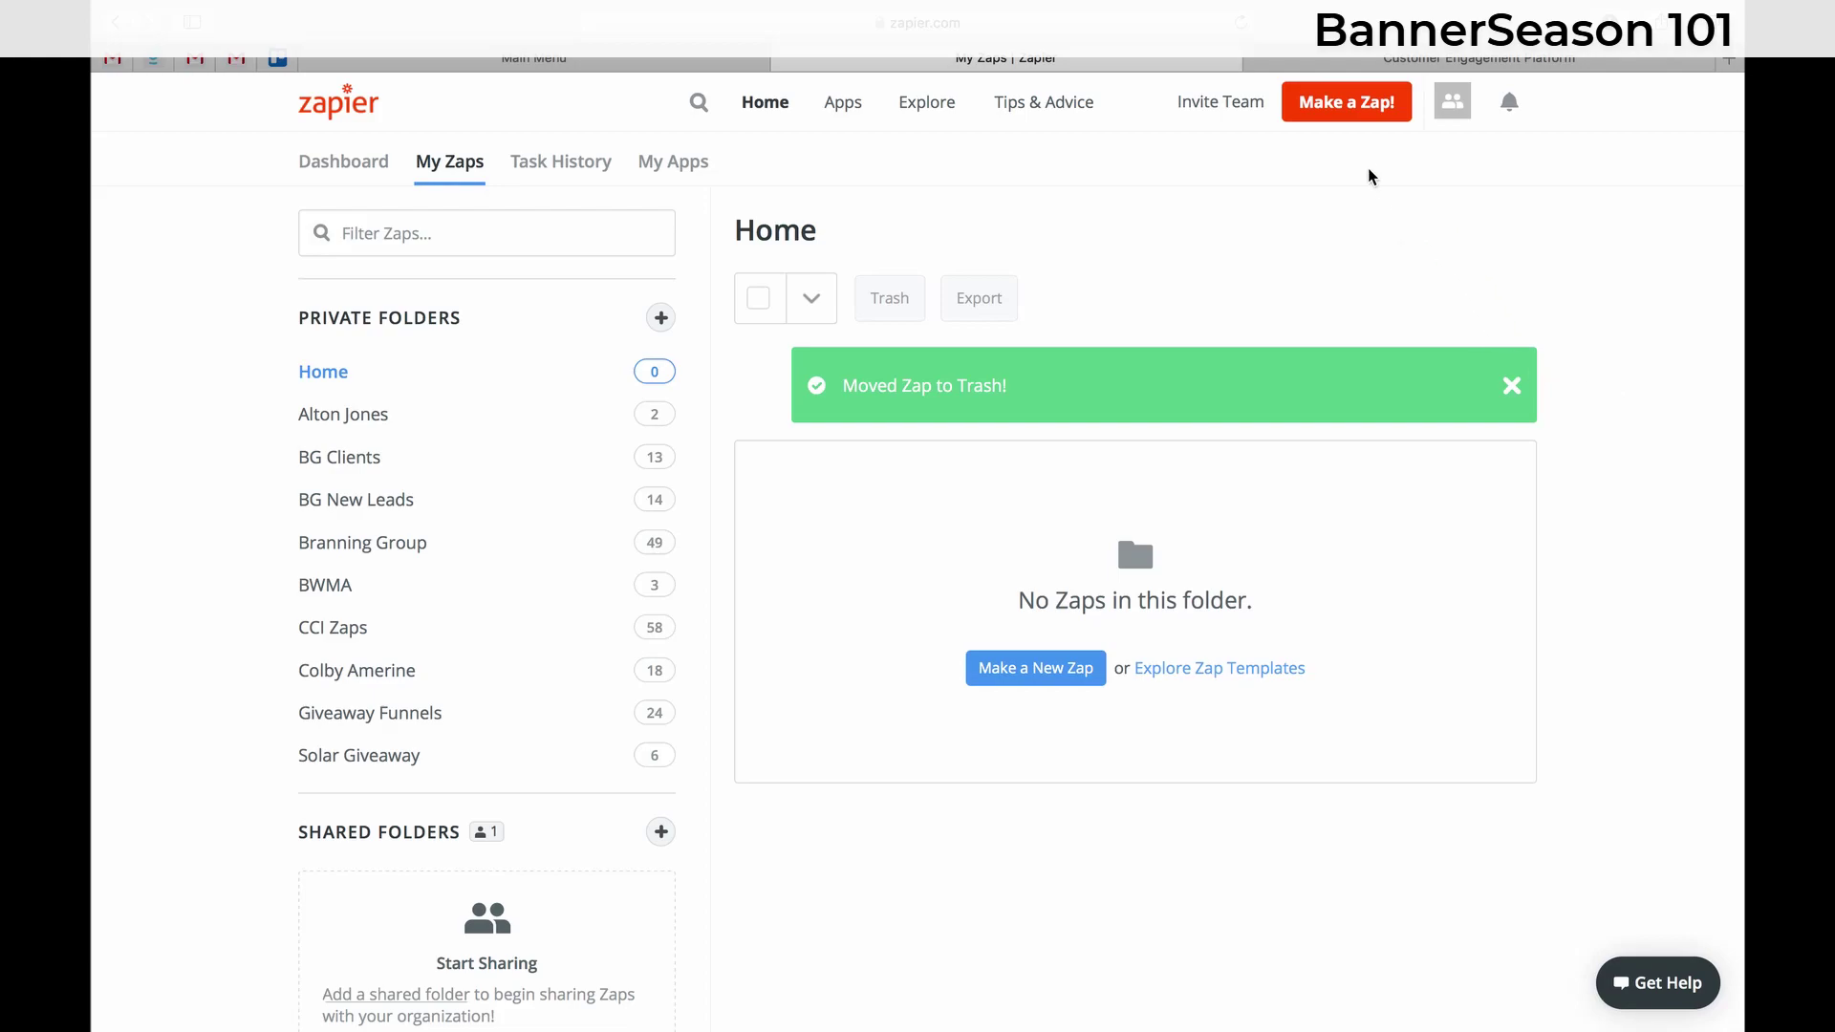
- Create a new zap with ClickFunnels New Contact Activity as the trigger
{"action": "left_click", "coordinate": [1367, 107]}
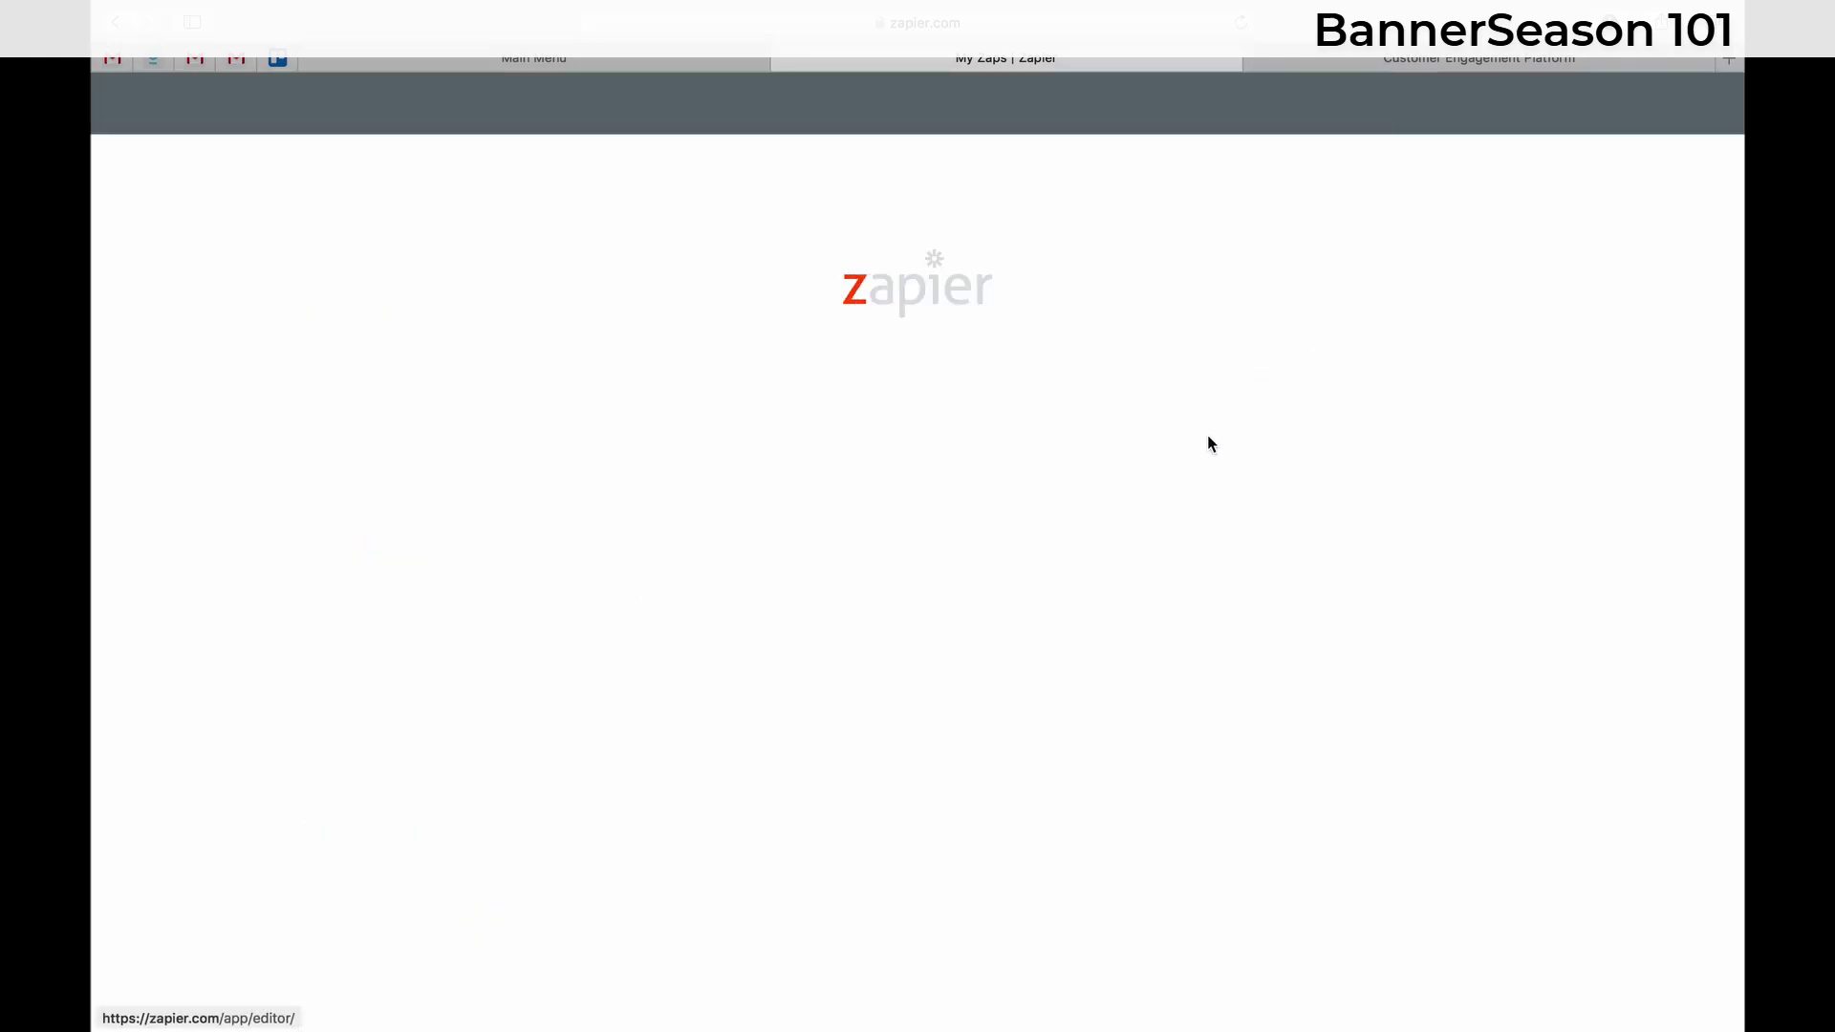
{"action": "left_click", "coordinate": [895, 319]}
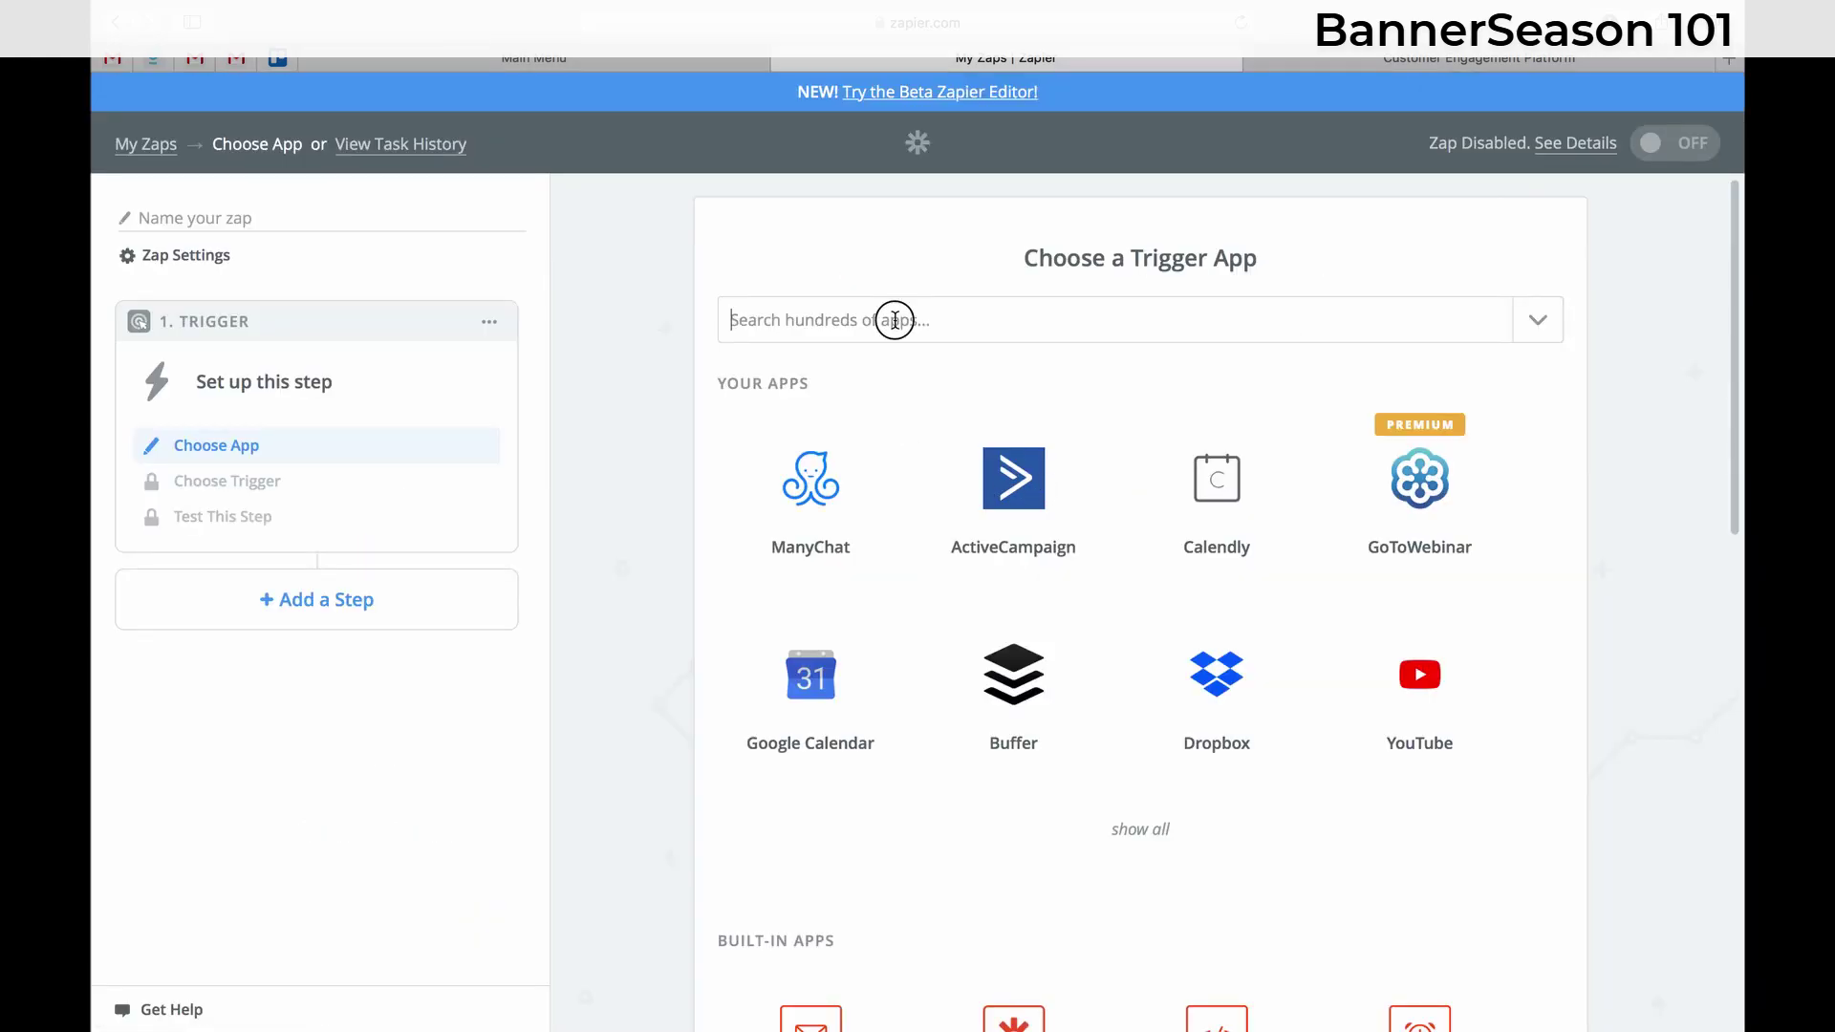
{"action": "type", "text": "click"}
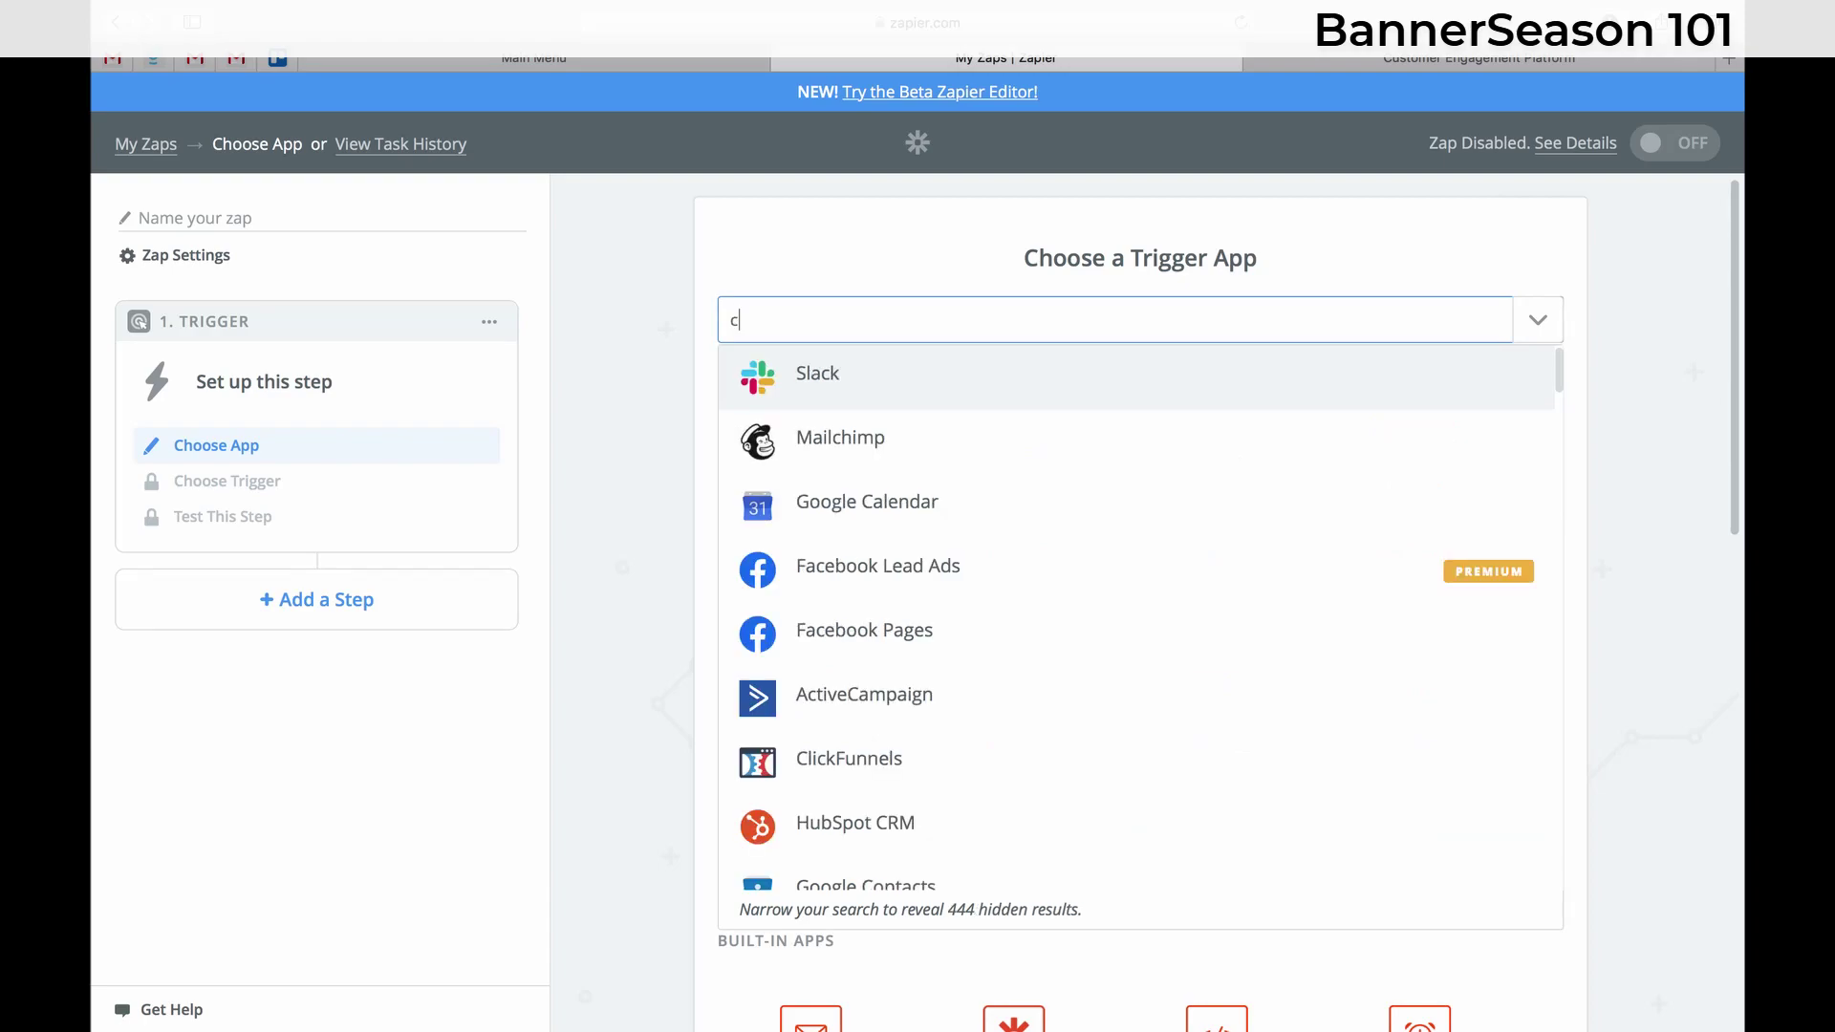
{"action": "left_click", "coordinate": [860, 392]}
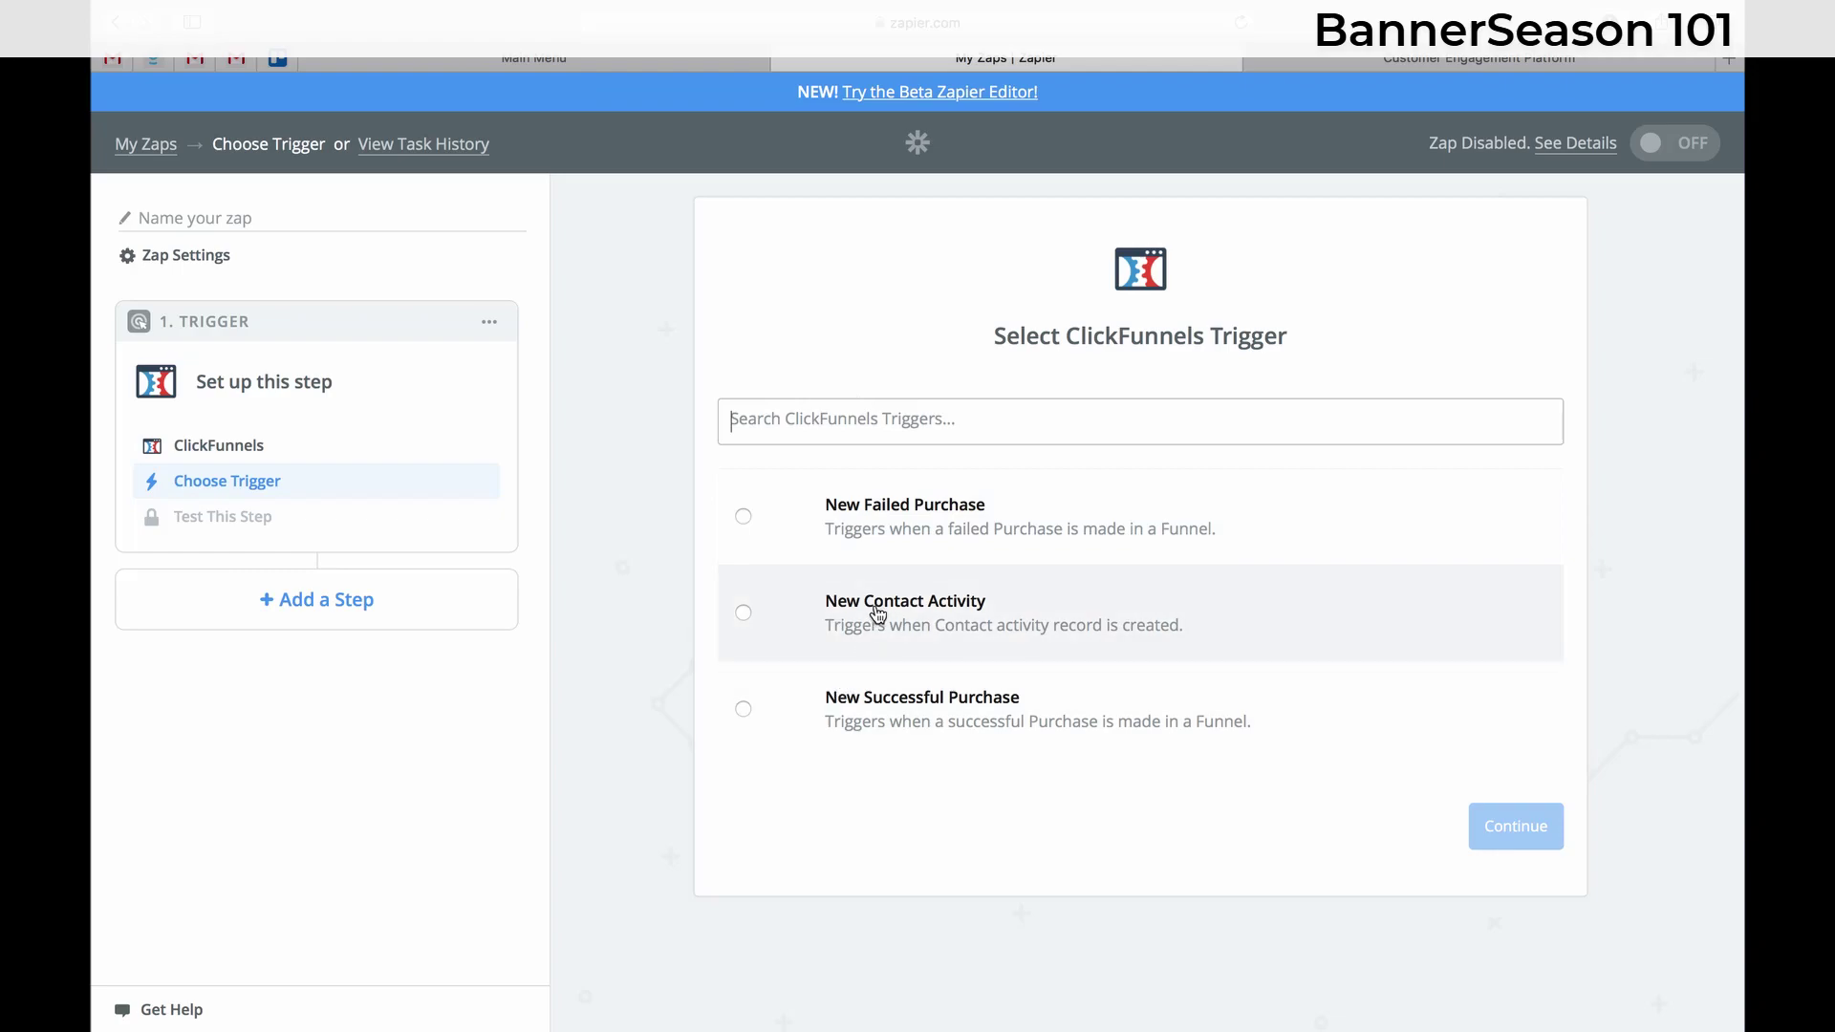
{"action": "left_click", "coordinate": [873, 616]}
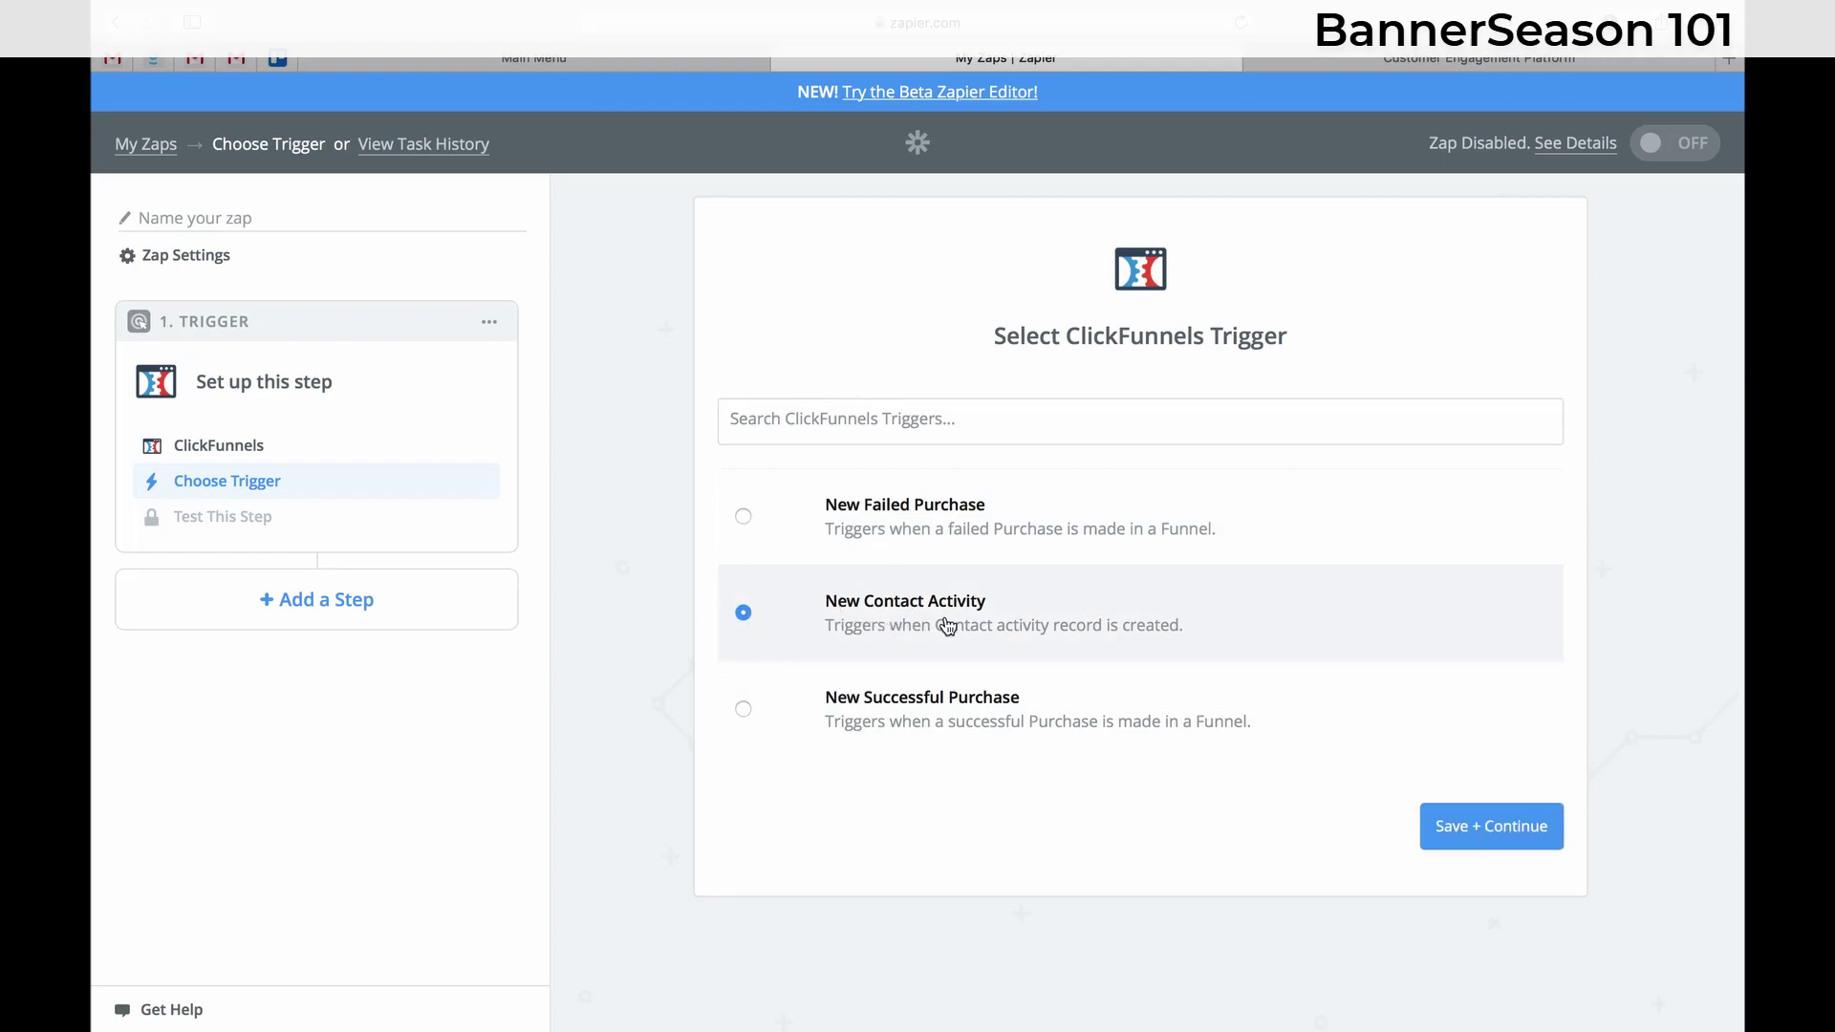
{"action": "left_click", "coordinate": [1507, 826]}
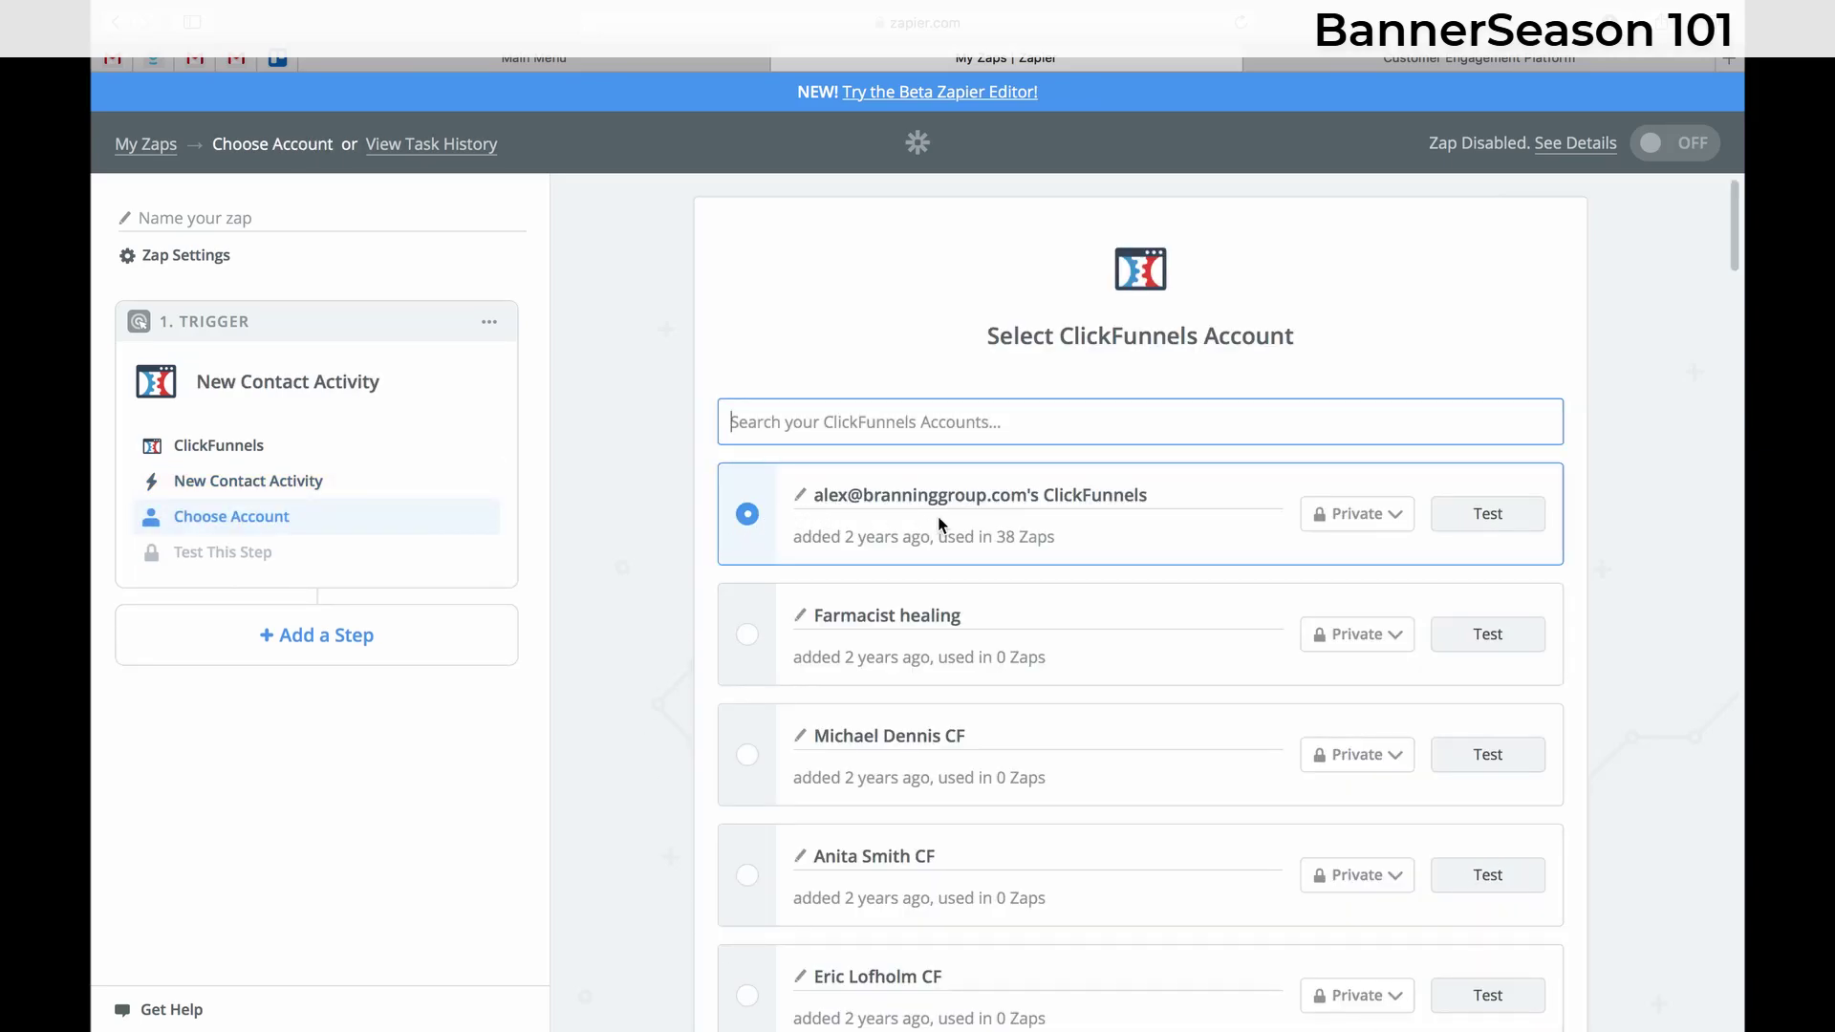
- Keep the first ClickFunnels account selected and save it
{"action": "scroll", "coordinate": [752, 530], "scroll_direction": "down", "scroll_amount": 20}
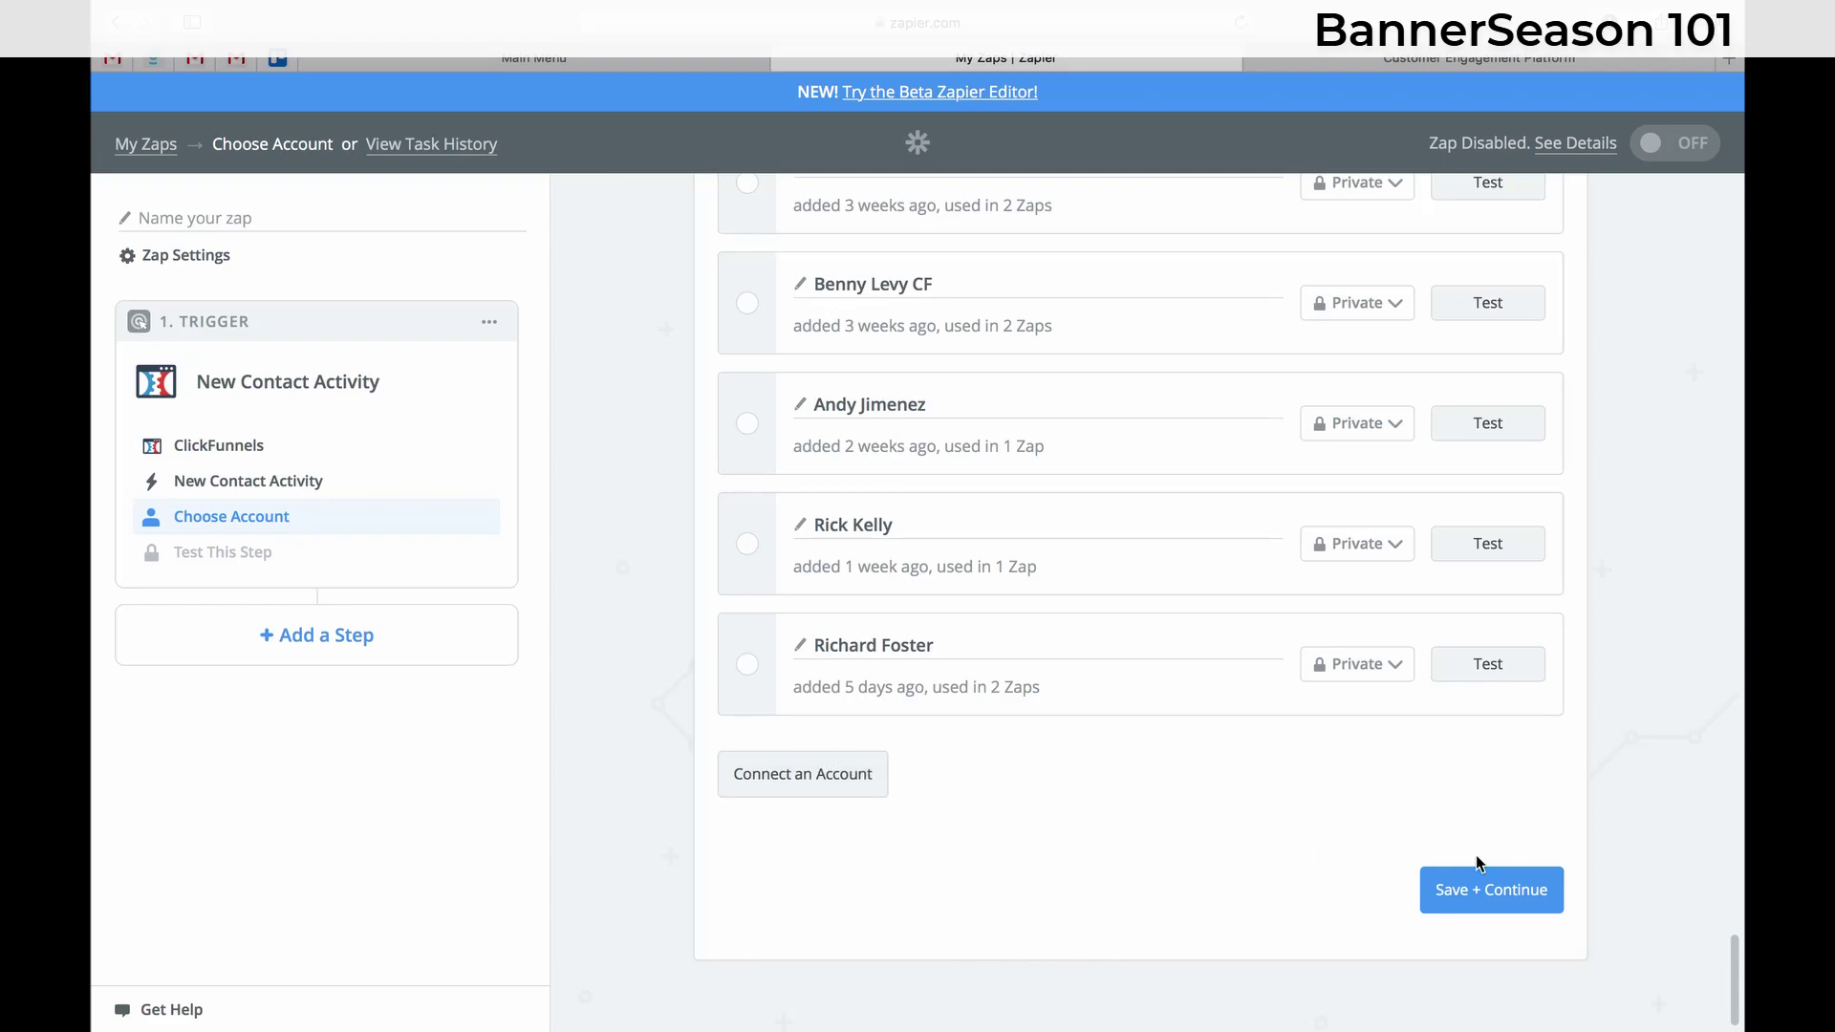
{"action": "left_click", "coordinate": [1519, 891]}
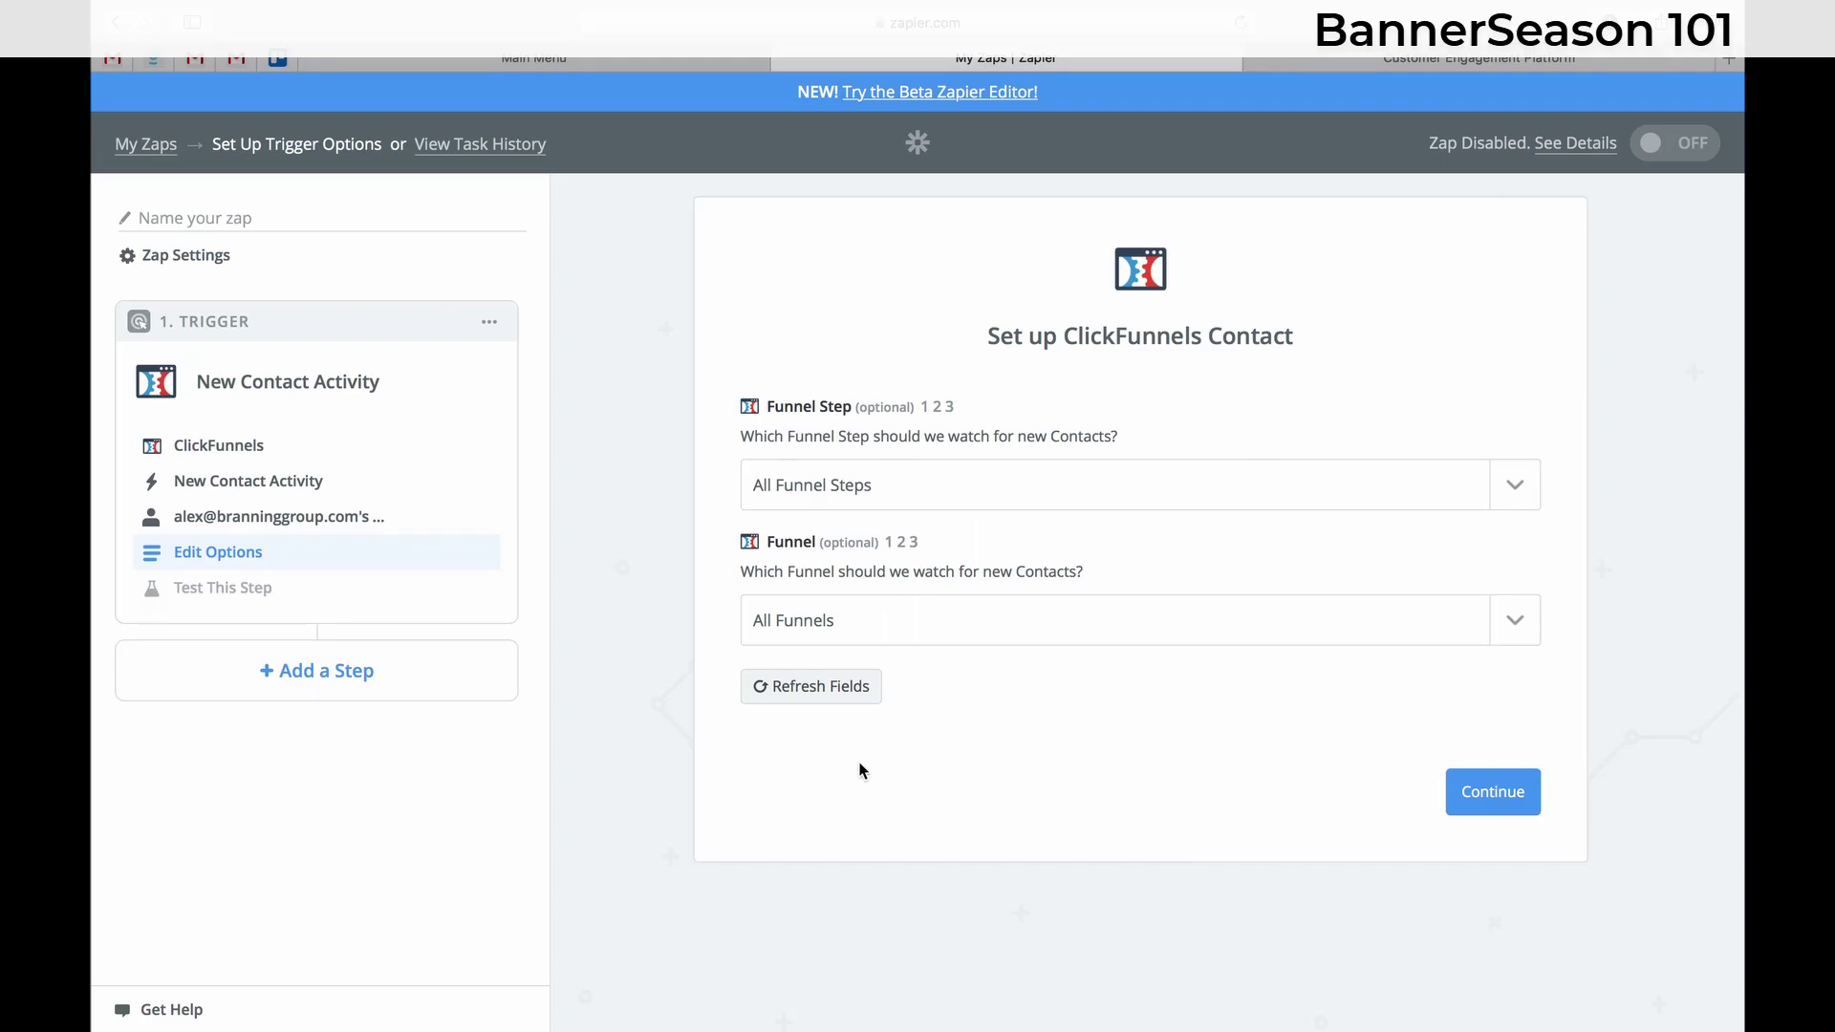
- Check the Funnel Step list, highlight the Funnel Step and Funnel labels, and open the Funnel list
{"action": "left_click", "coordinate": [1512, 487]}
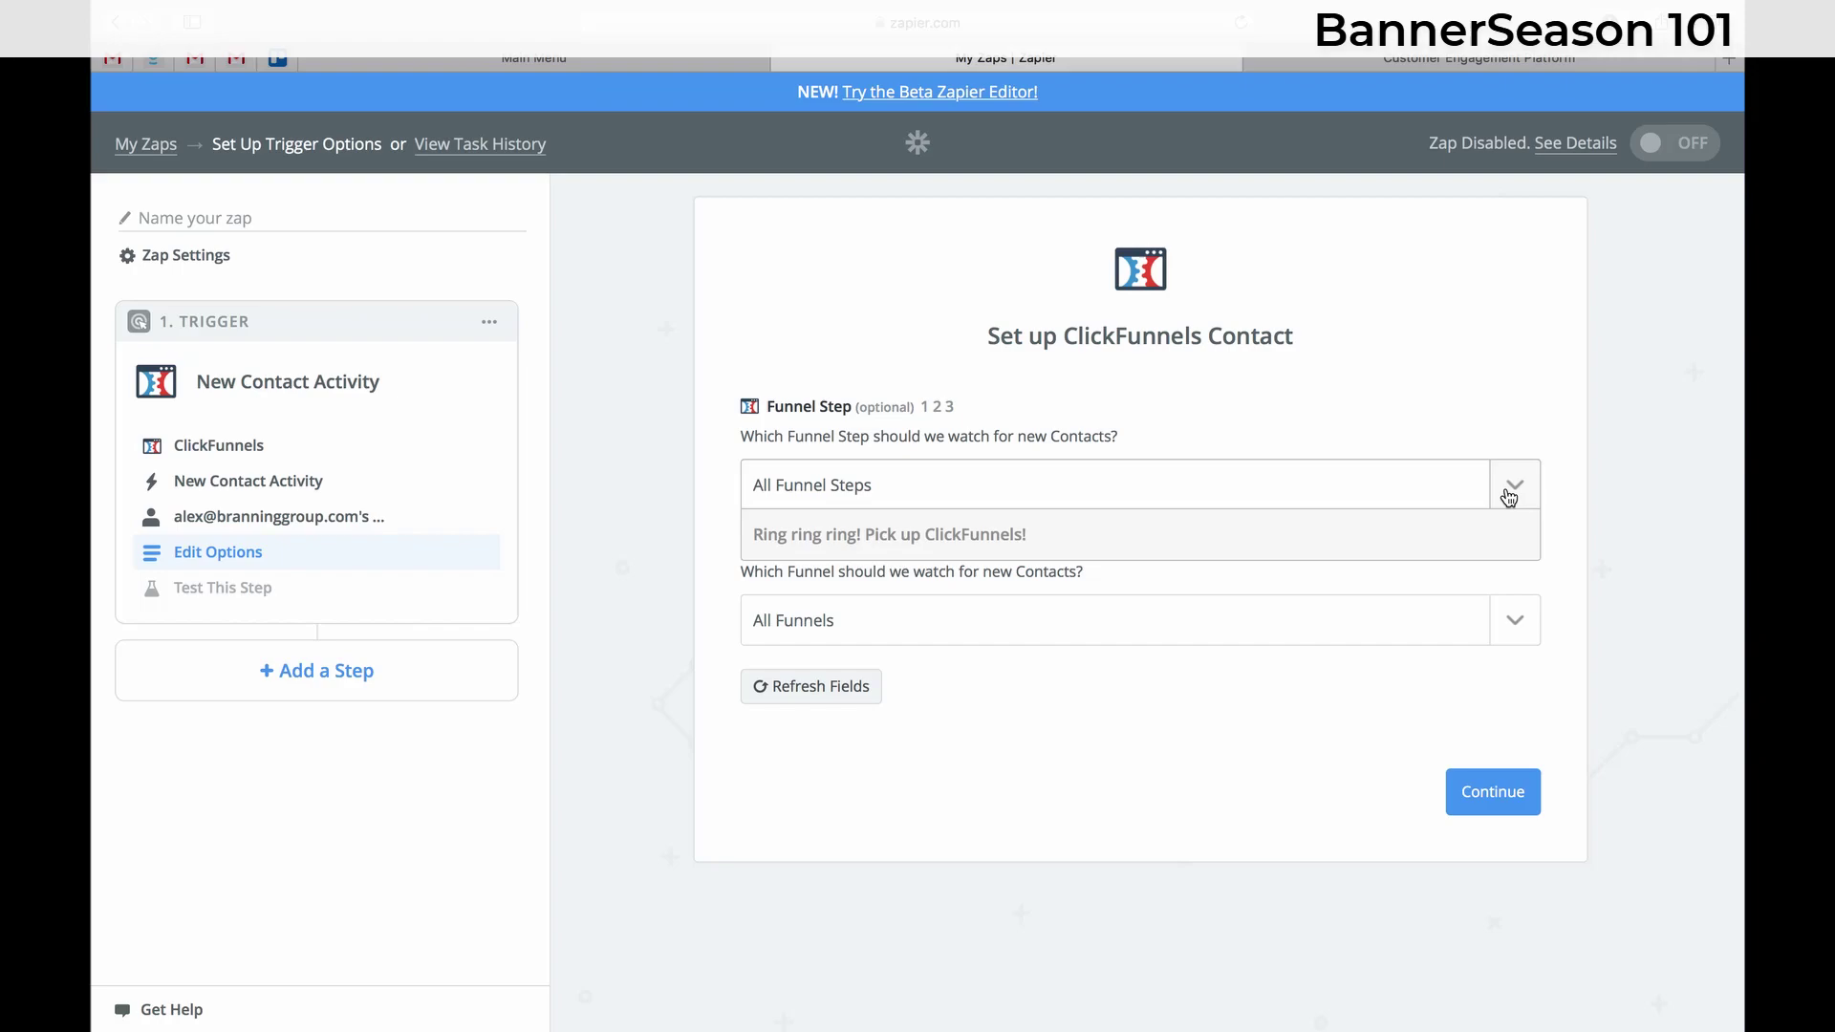
{"action": "left_click", "coordinate": [1603, 394]}
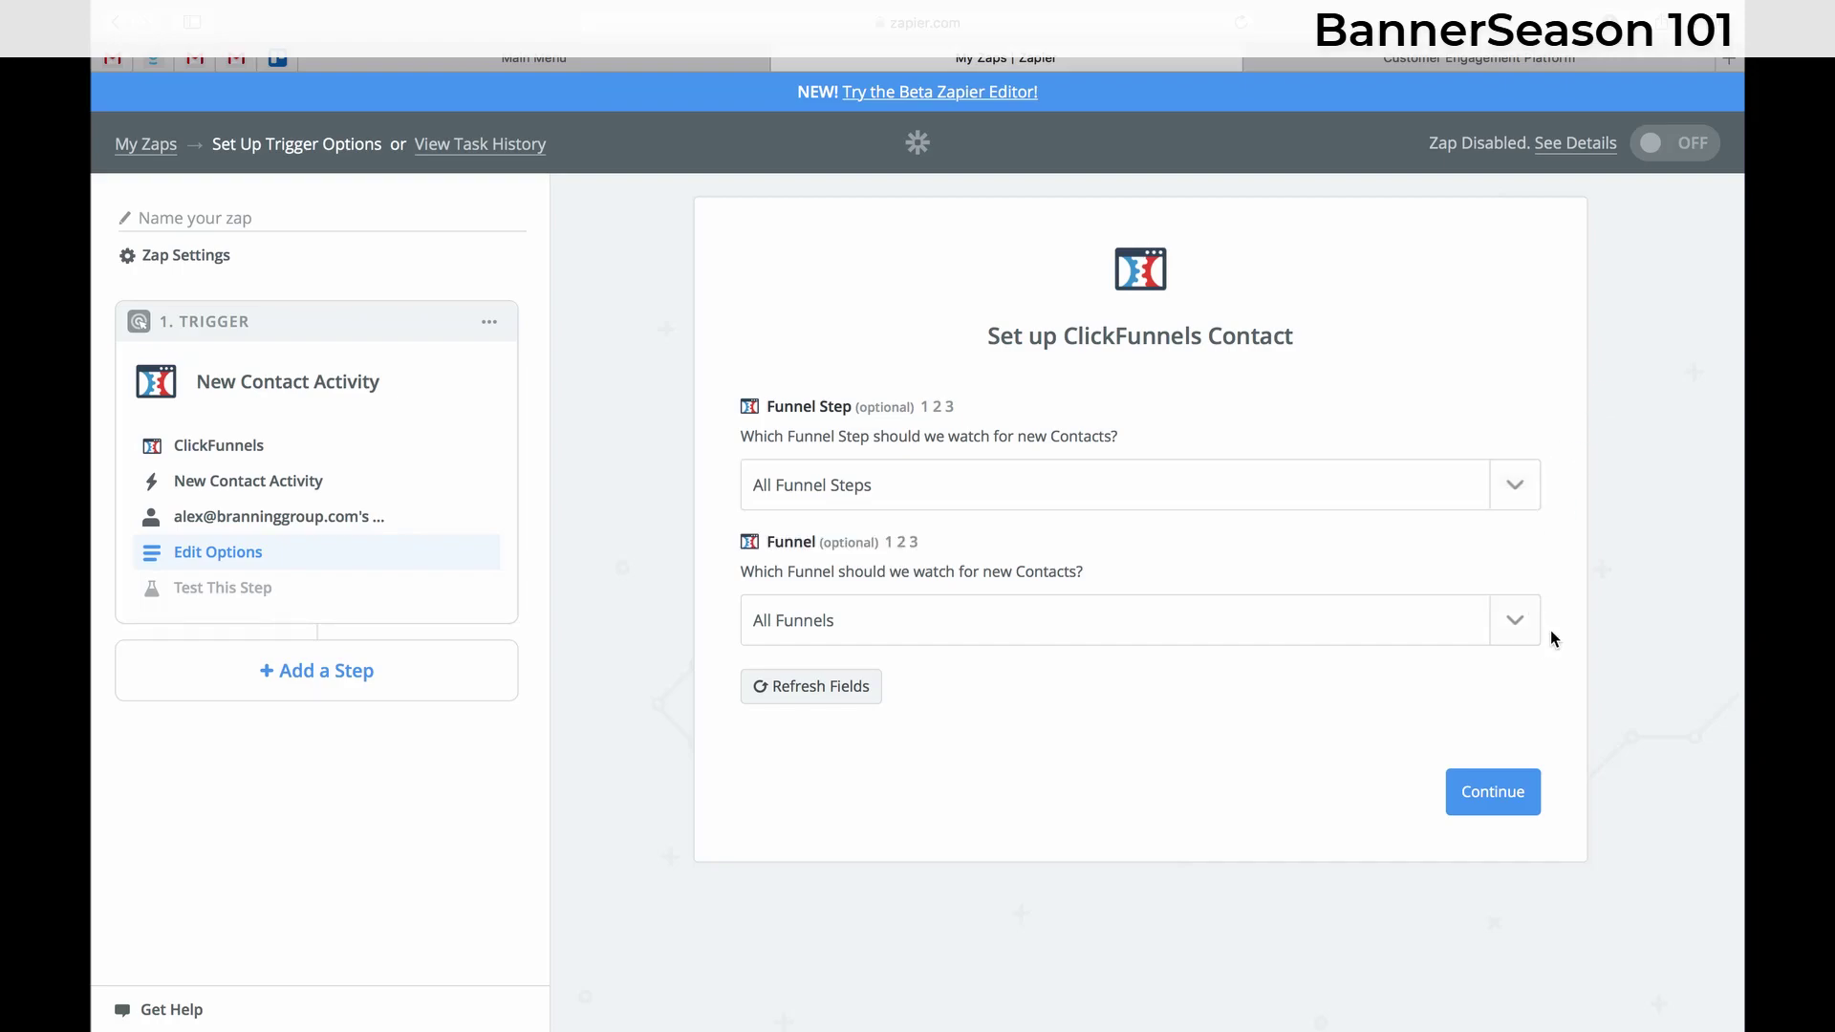
{"action": "left_click_drag", "start_coordinate": [768, 406], "coordinate": [849, 404]}
{"action": "left_click_drag", "start_coordinate": [772, 548], "coordinate": [810, 540]}
{"action": "left_click", "coordinate": [1507, 631]}
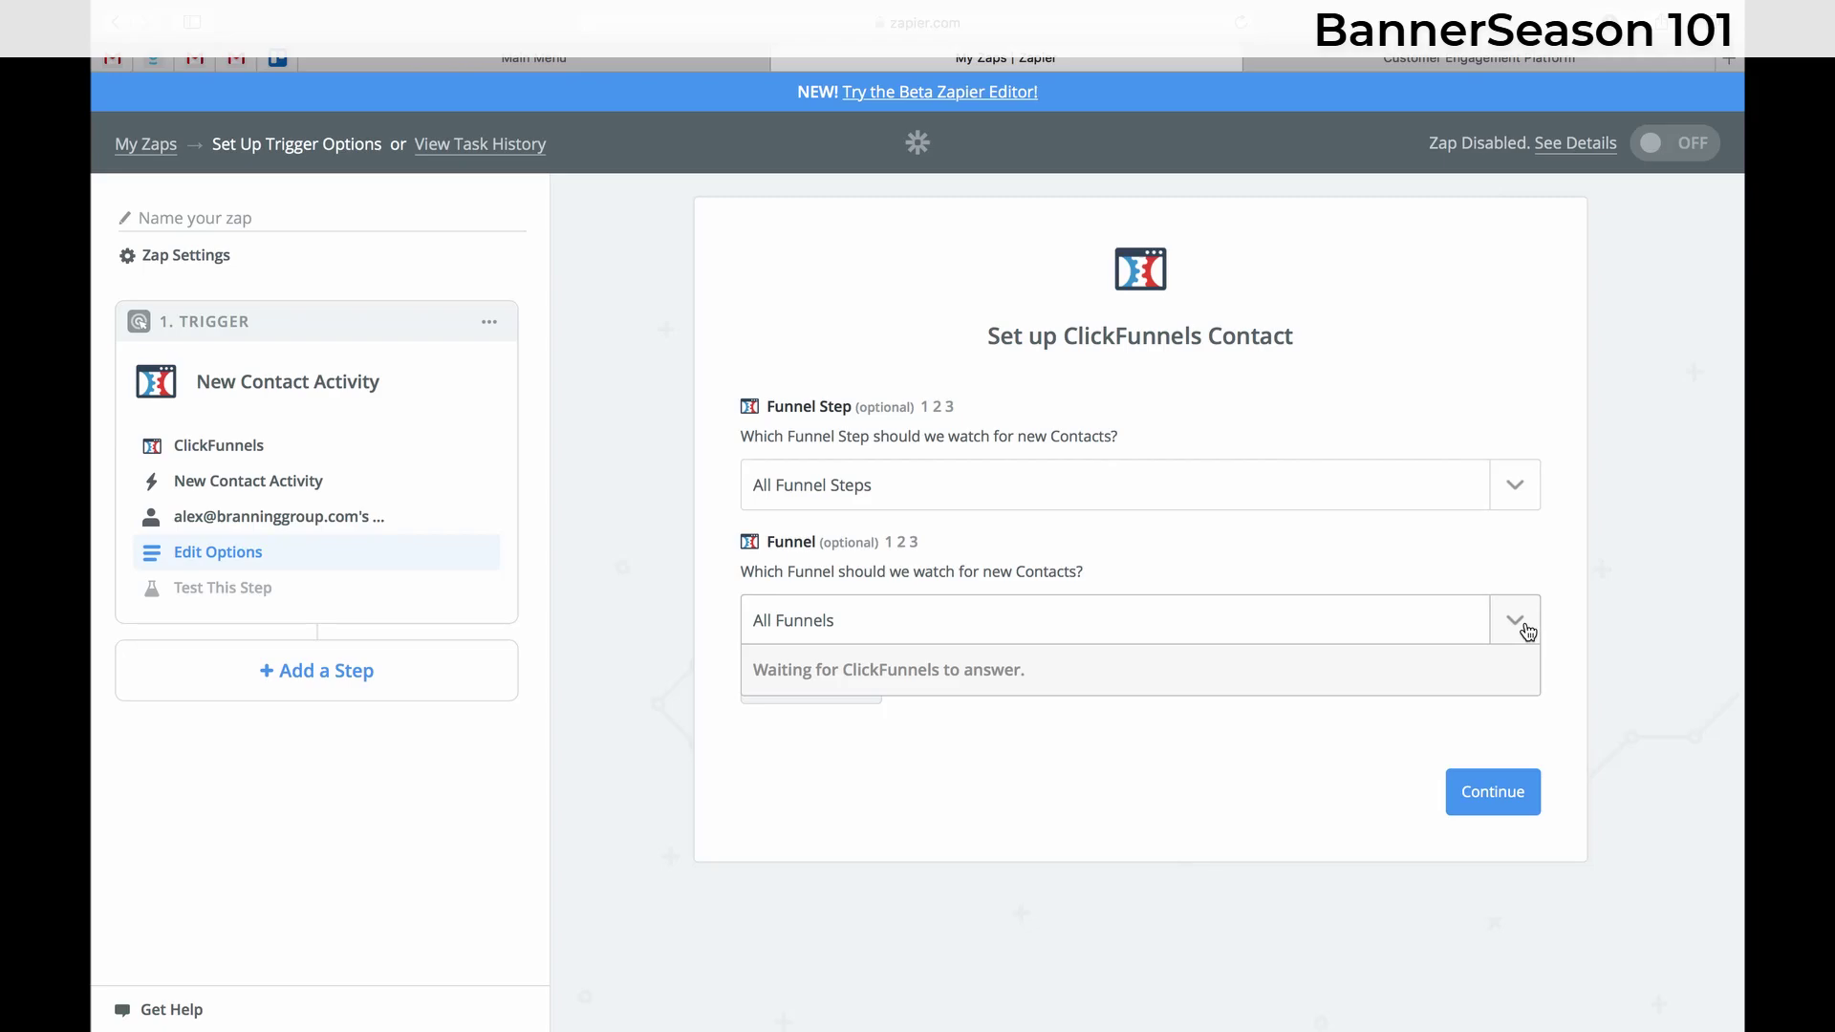
{"action": "key", "text": "ctrl+Left"}
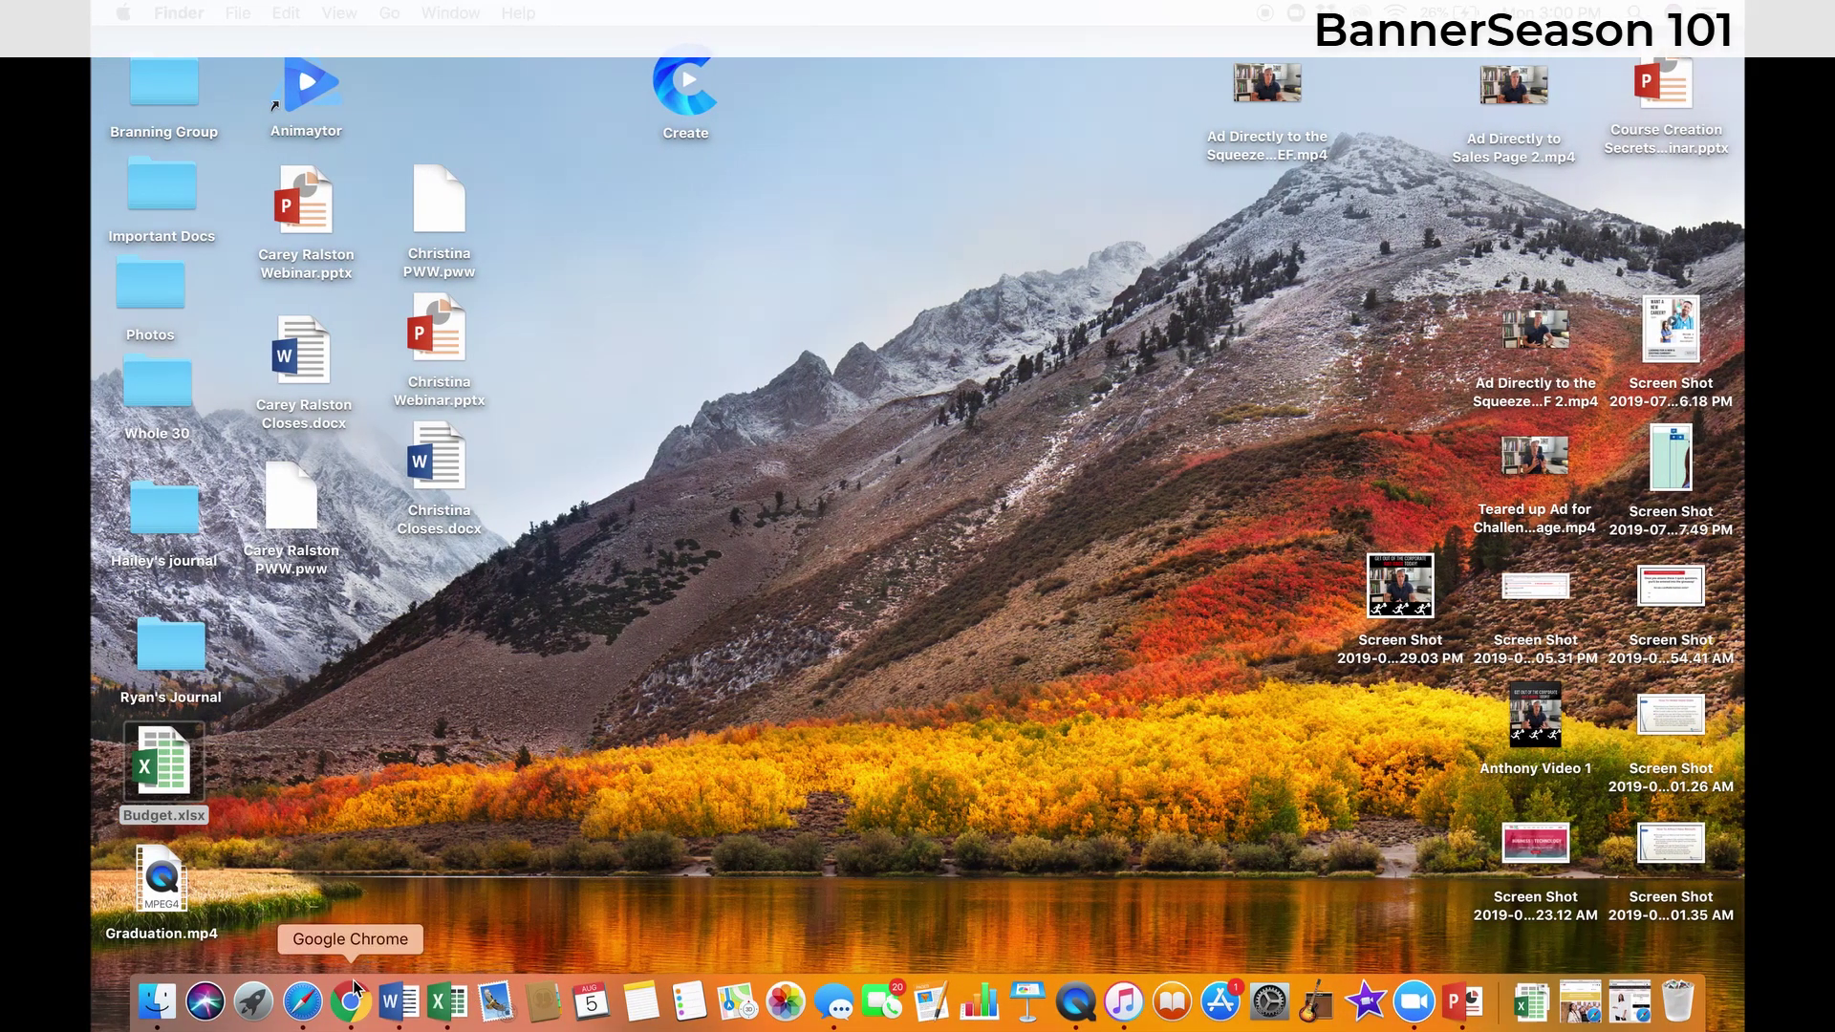
- Load a ClickFunnels contact profile page in a new Chrome tab, then return to Zapier
{"action": "left_click", "coordinate": [351, 1001]}
{"action": "key", "text": "ctrl+t"}
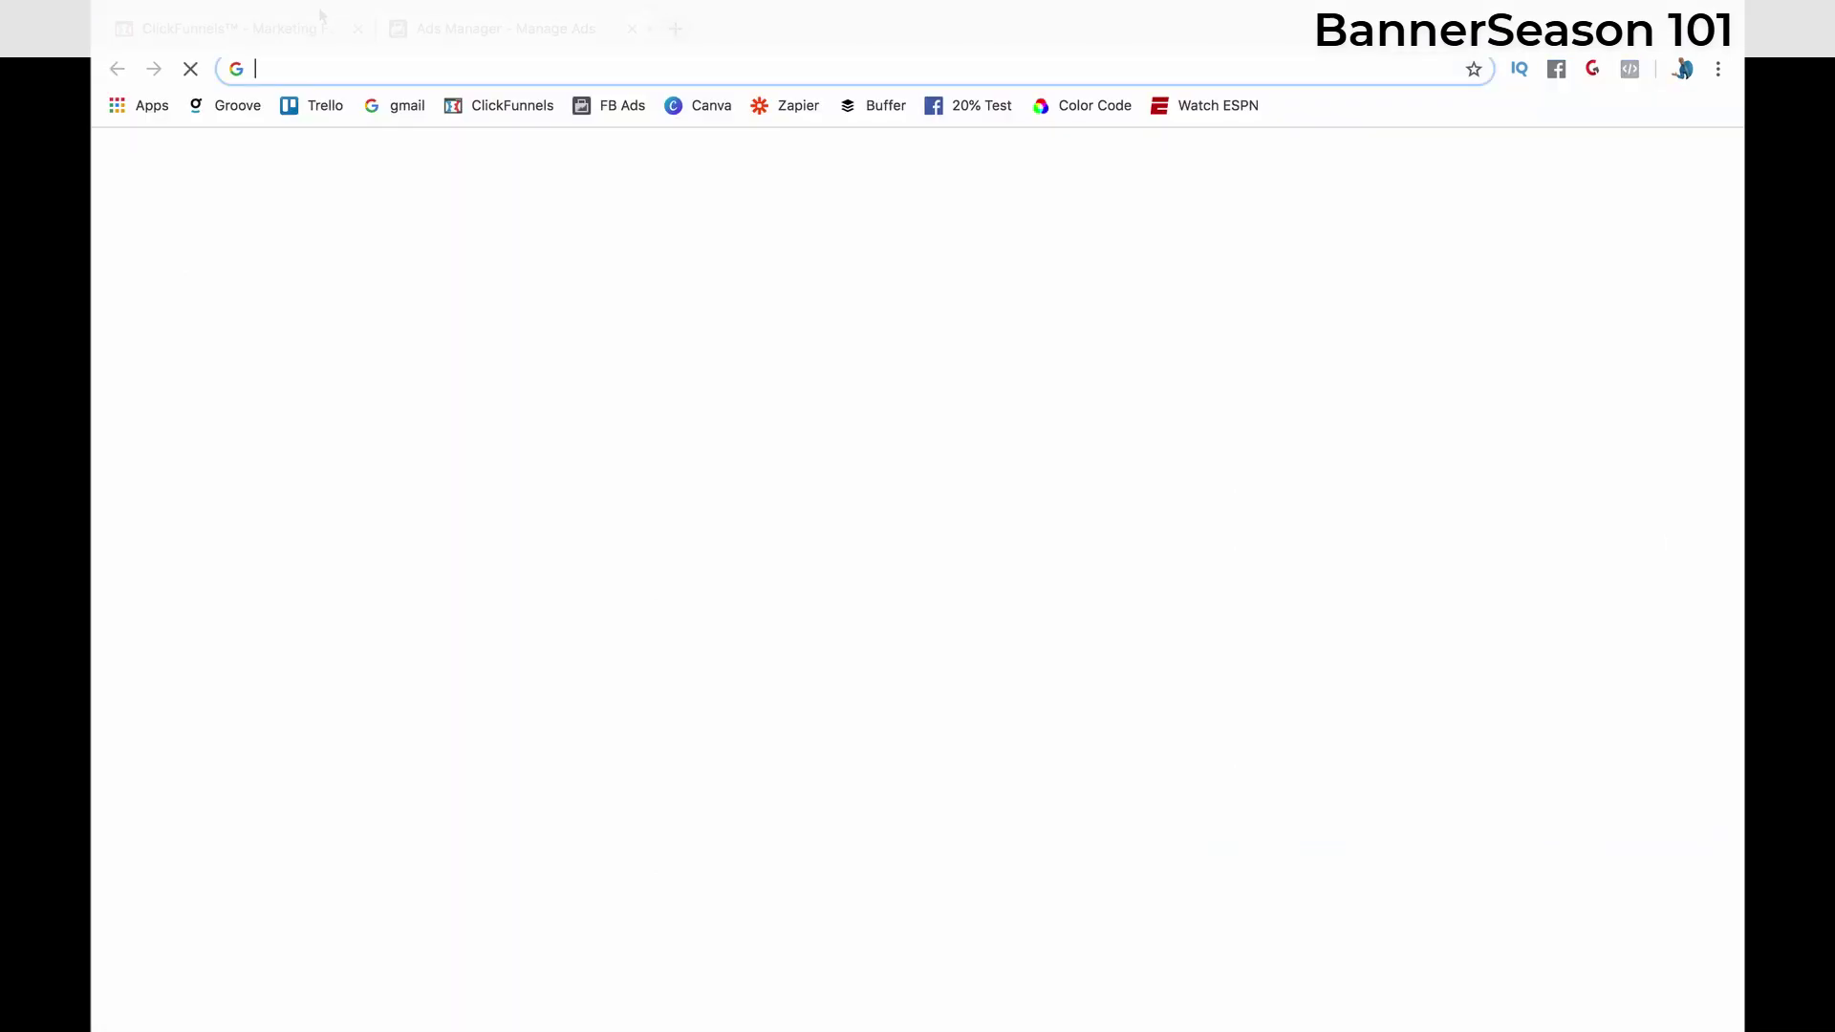
{"action": "key", "text": "Return"}
{"action": "scroll", "coordinate": [634, 175], "scroll_direction": "down", "scroll_amount": 10}
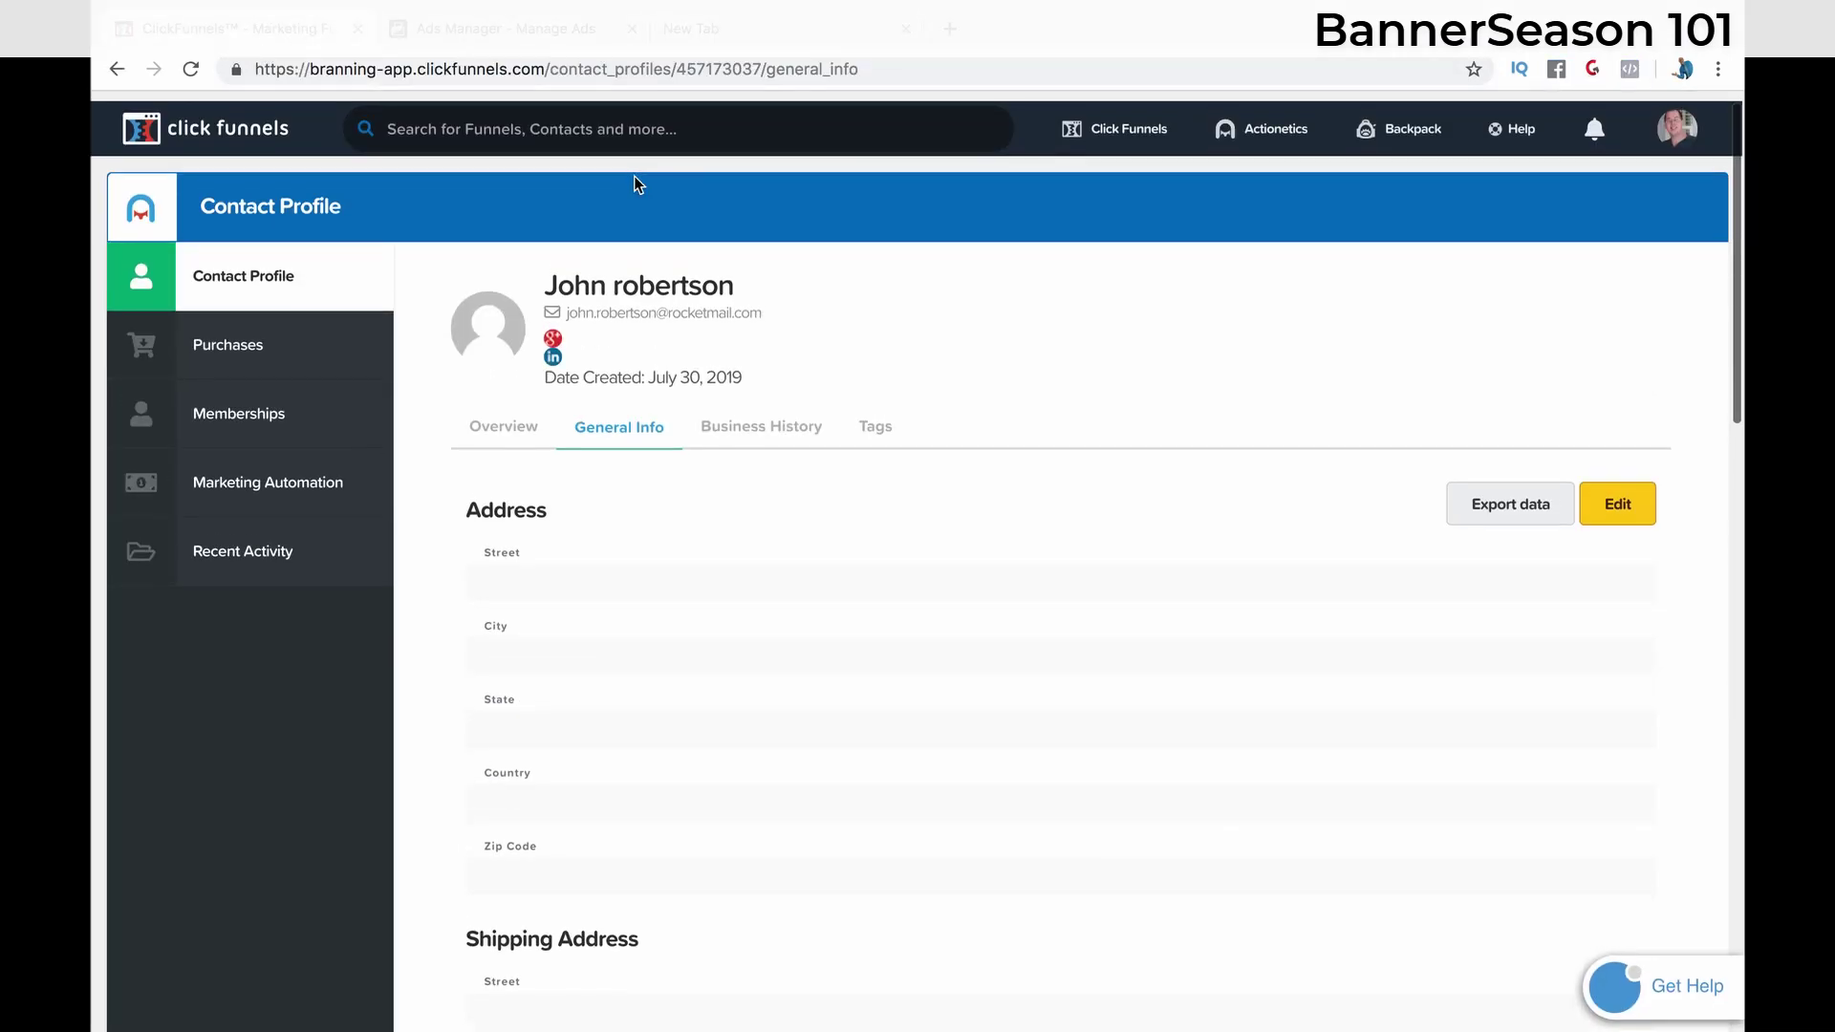
{"action": "key", "text": "ctrl+Right"}
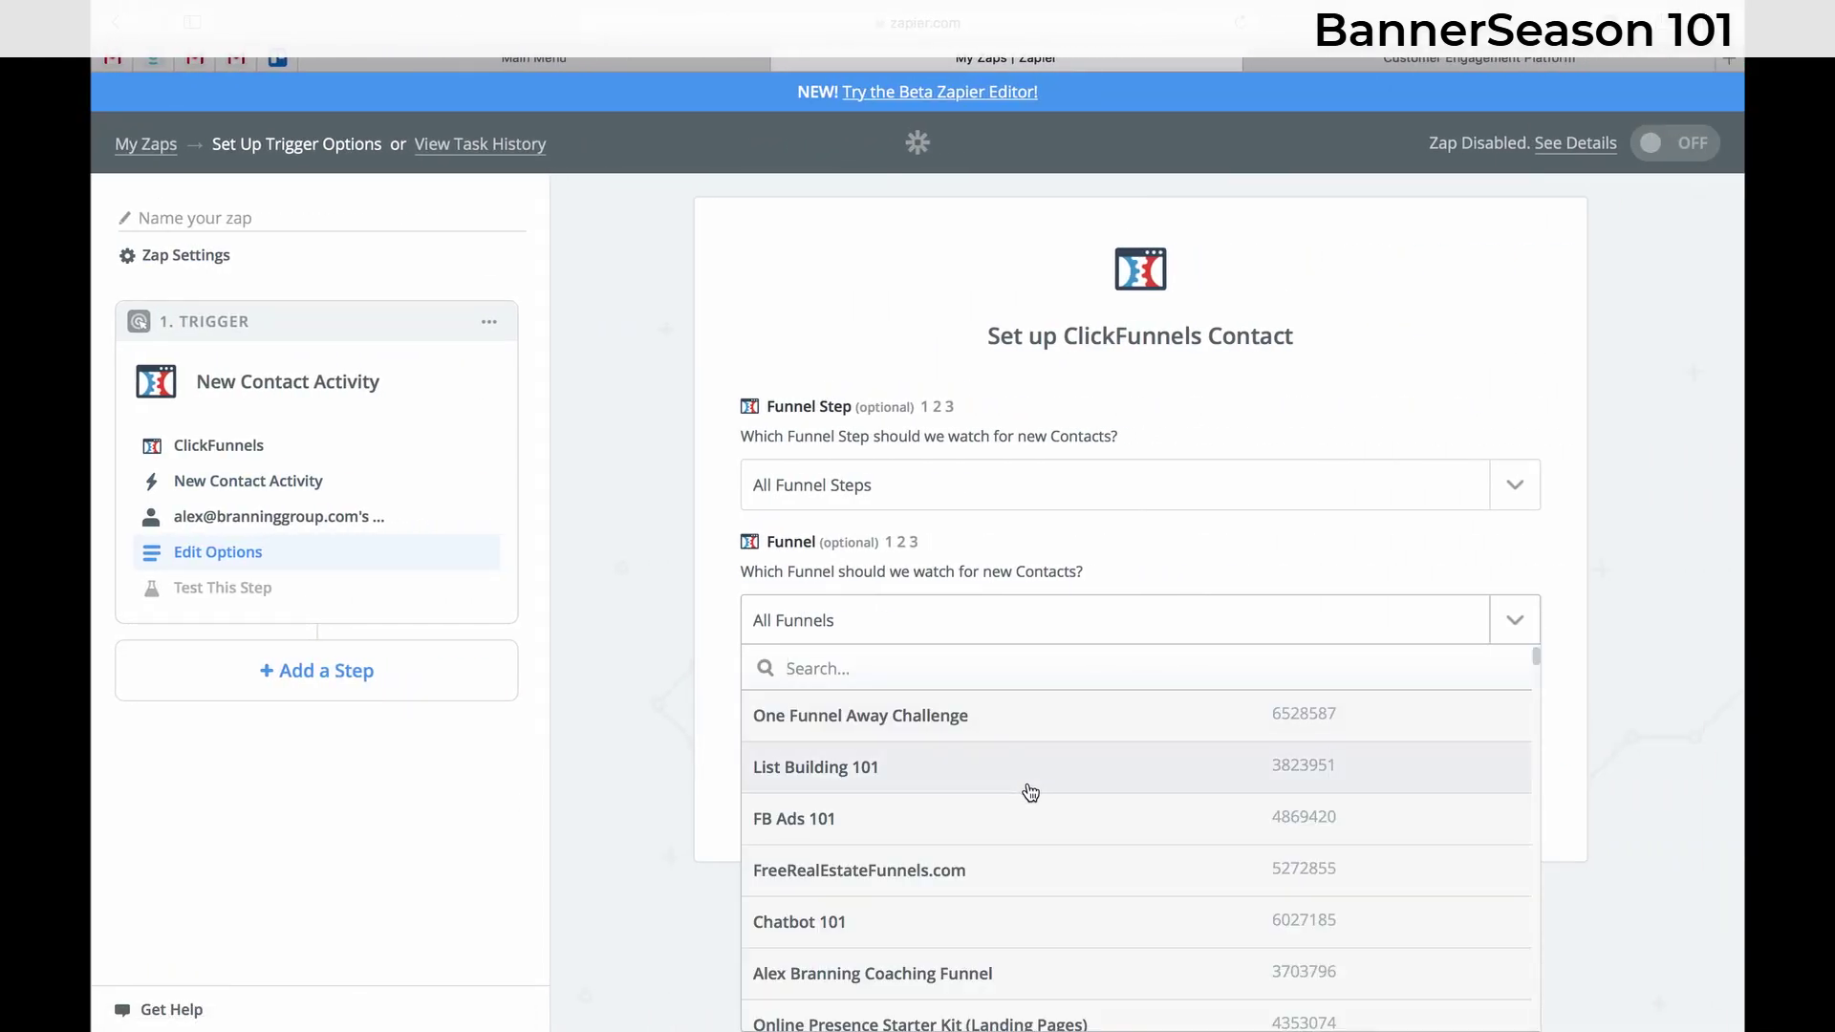
- Set the Funnel option to Use a Custom Value (advanced)
{"action": "scroll", "coordinate": [1030, 793], "scroll_direction": "down", "scroll_amount": 4}
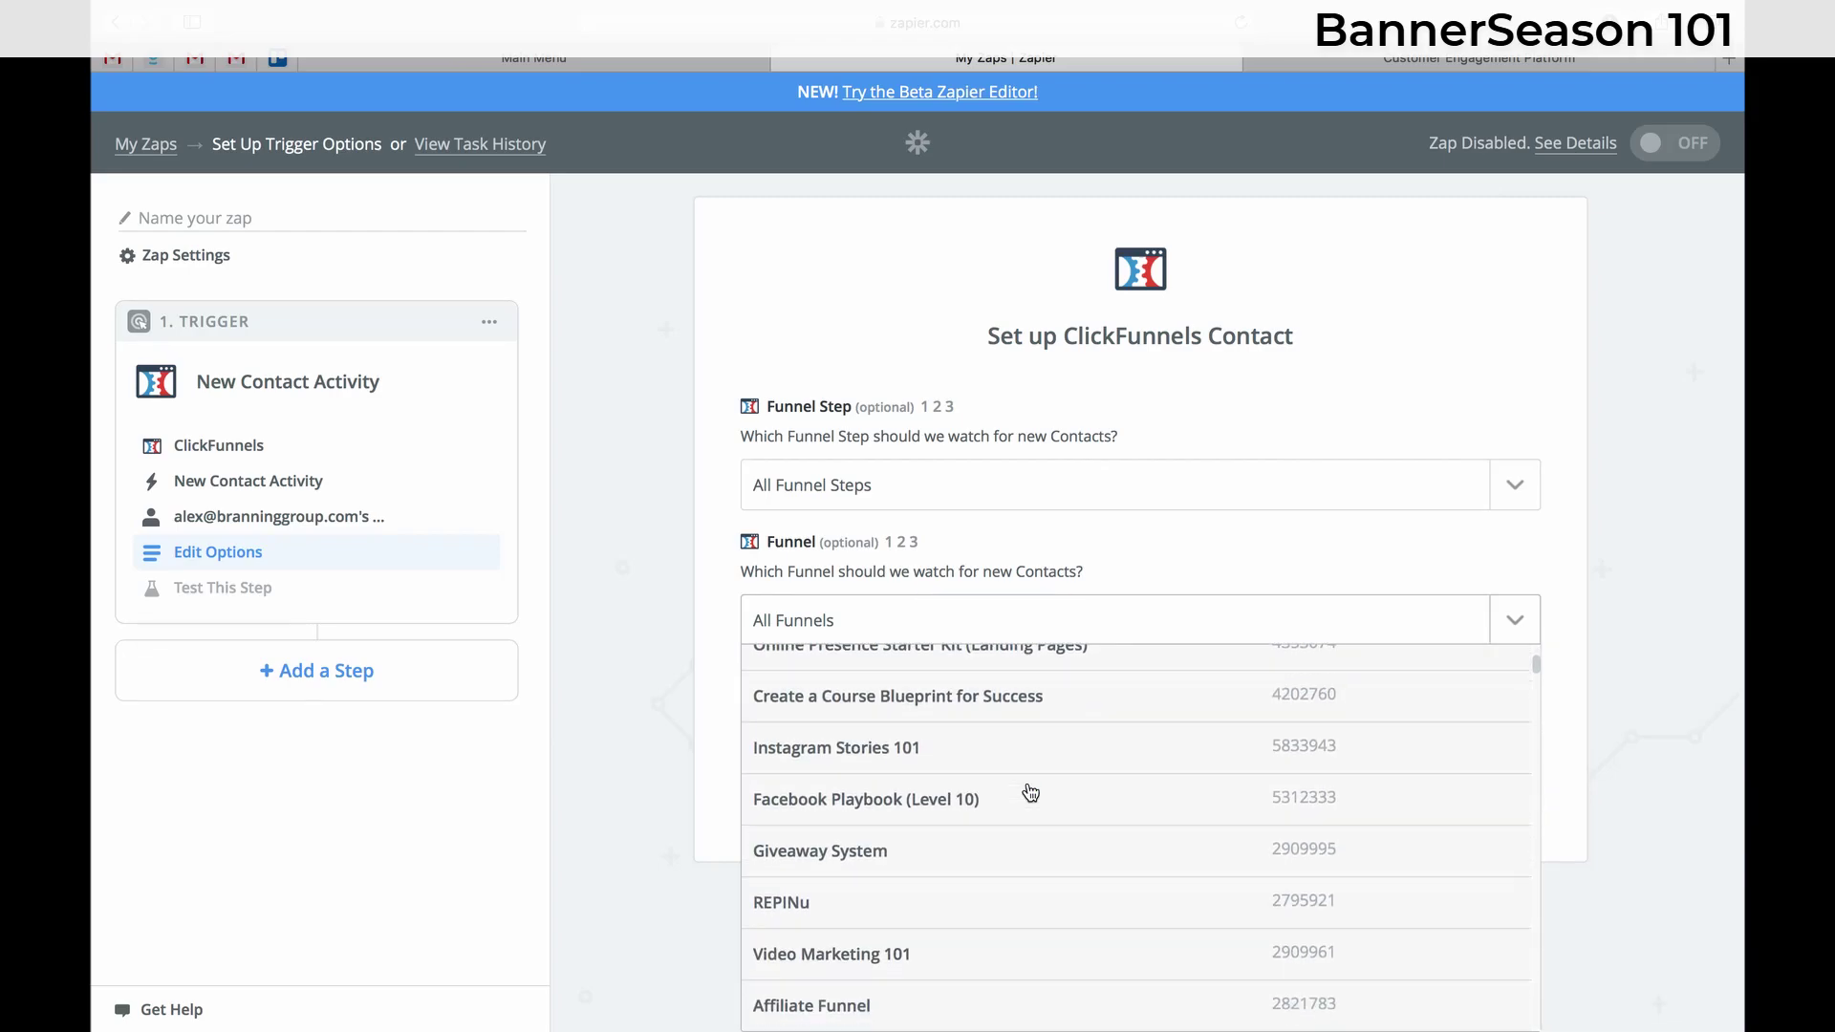
{"action": "scroll", "coordinate": [1030, 793], "scroll_direction": "down", "scroll_amount": 12}
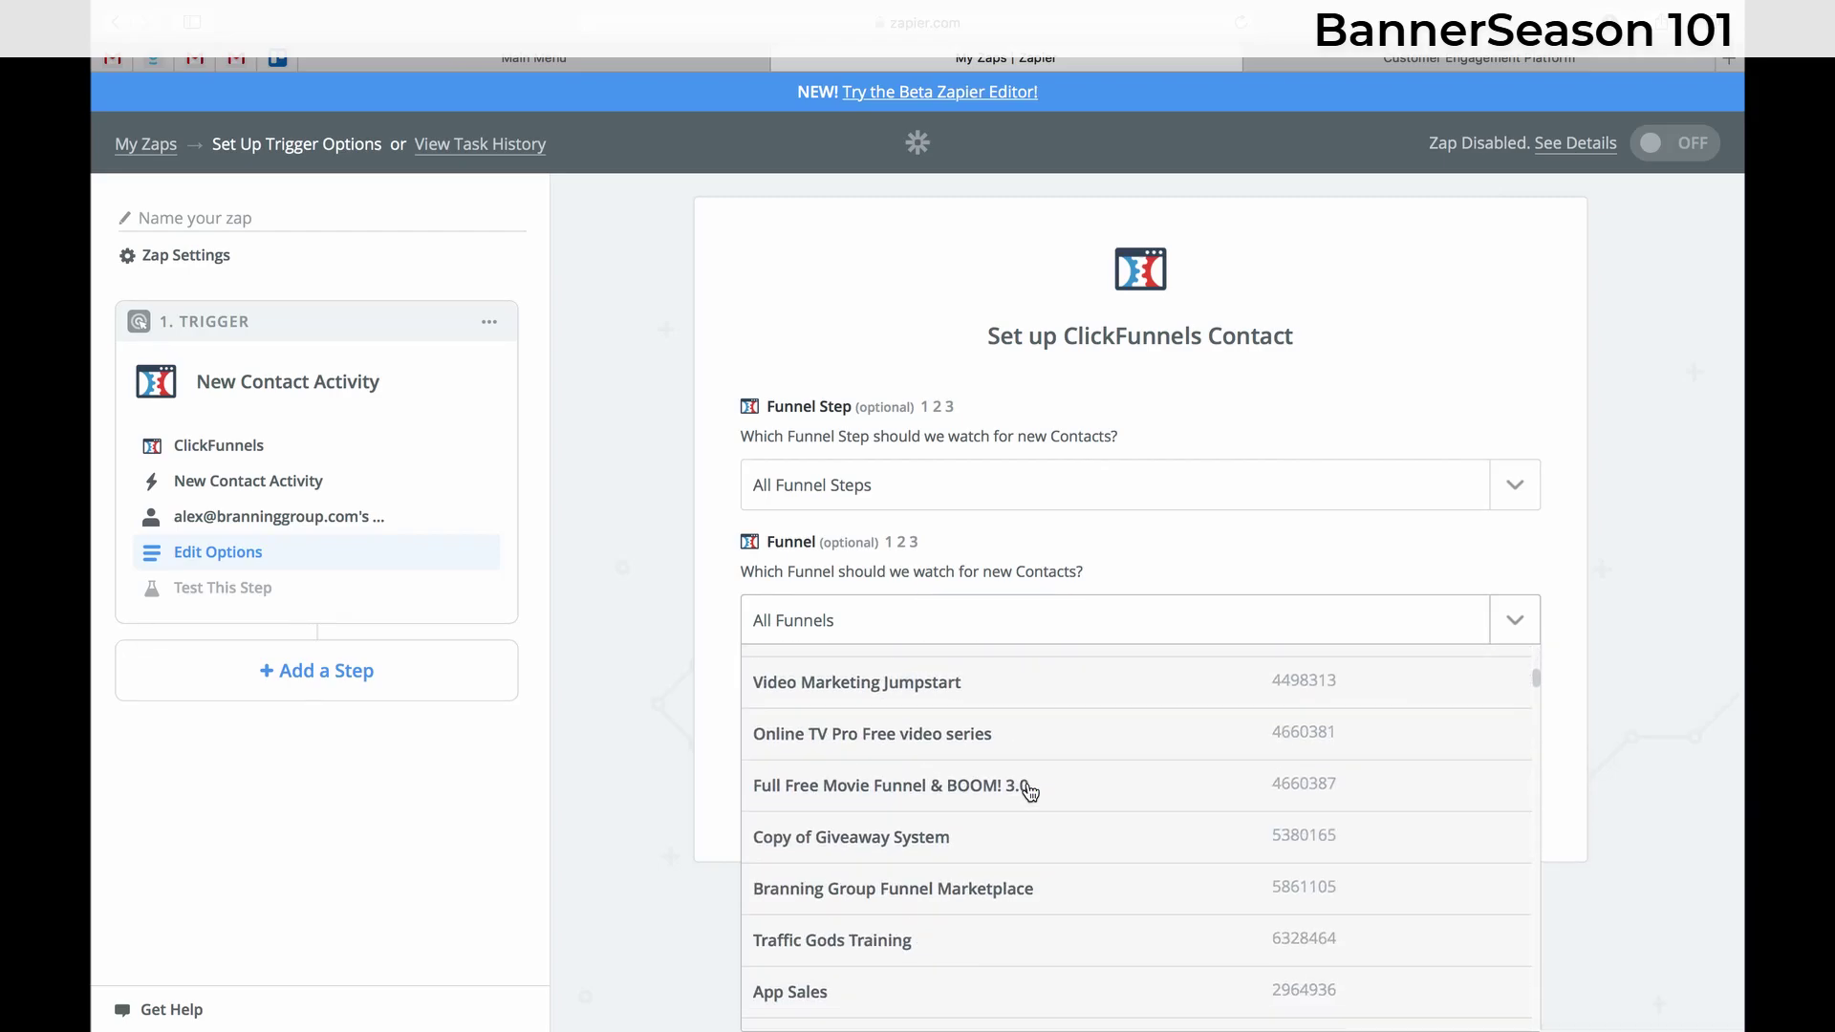
{"action": "scroll", "coordinate": [1030, 793], "scroll_direction": "down", "scroll_amount": 10}
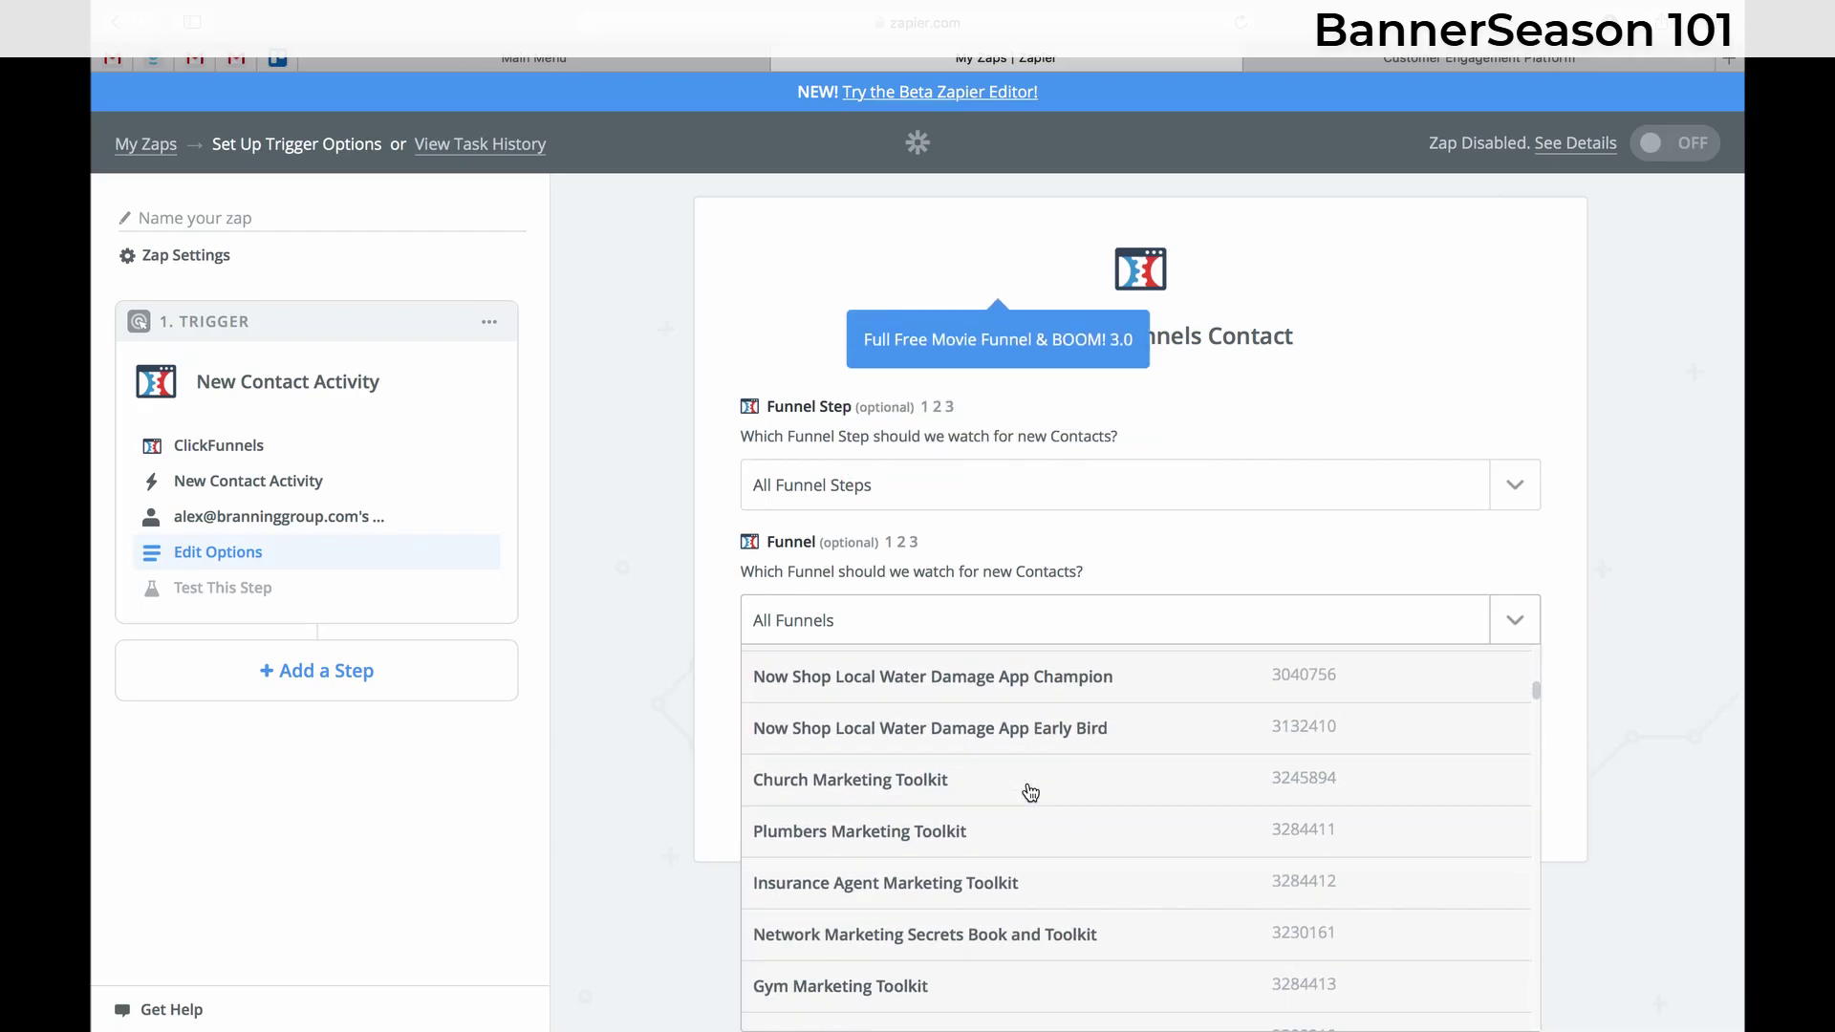
{"action": "scroll", "coordinate": [1030, 793], "scroll_direction": "down", "scroll_amount": 20}
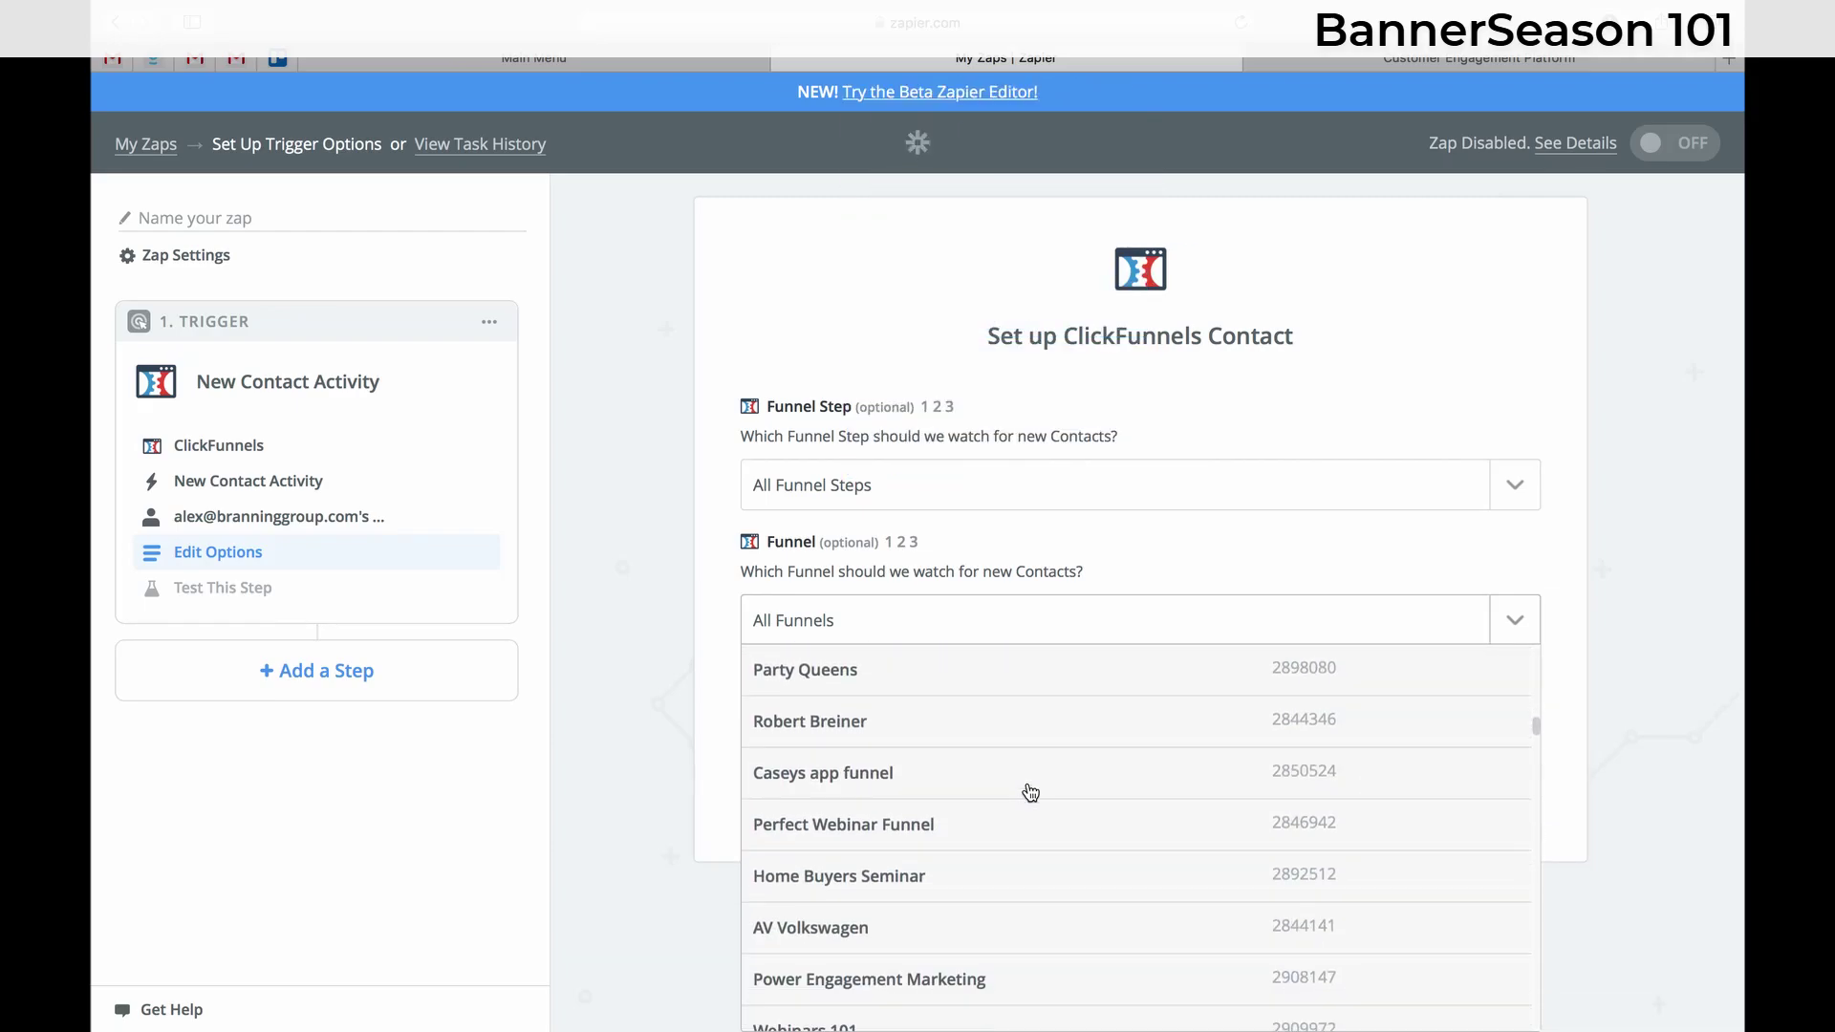
{"action": "scroll", "coordinate": [1030, 793], "scroll_direction": "down", "scroll_amount": 20}
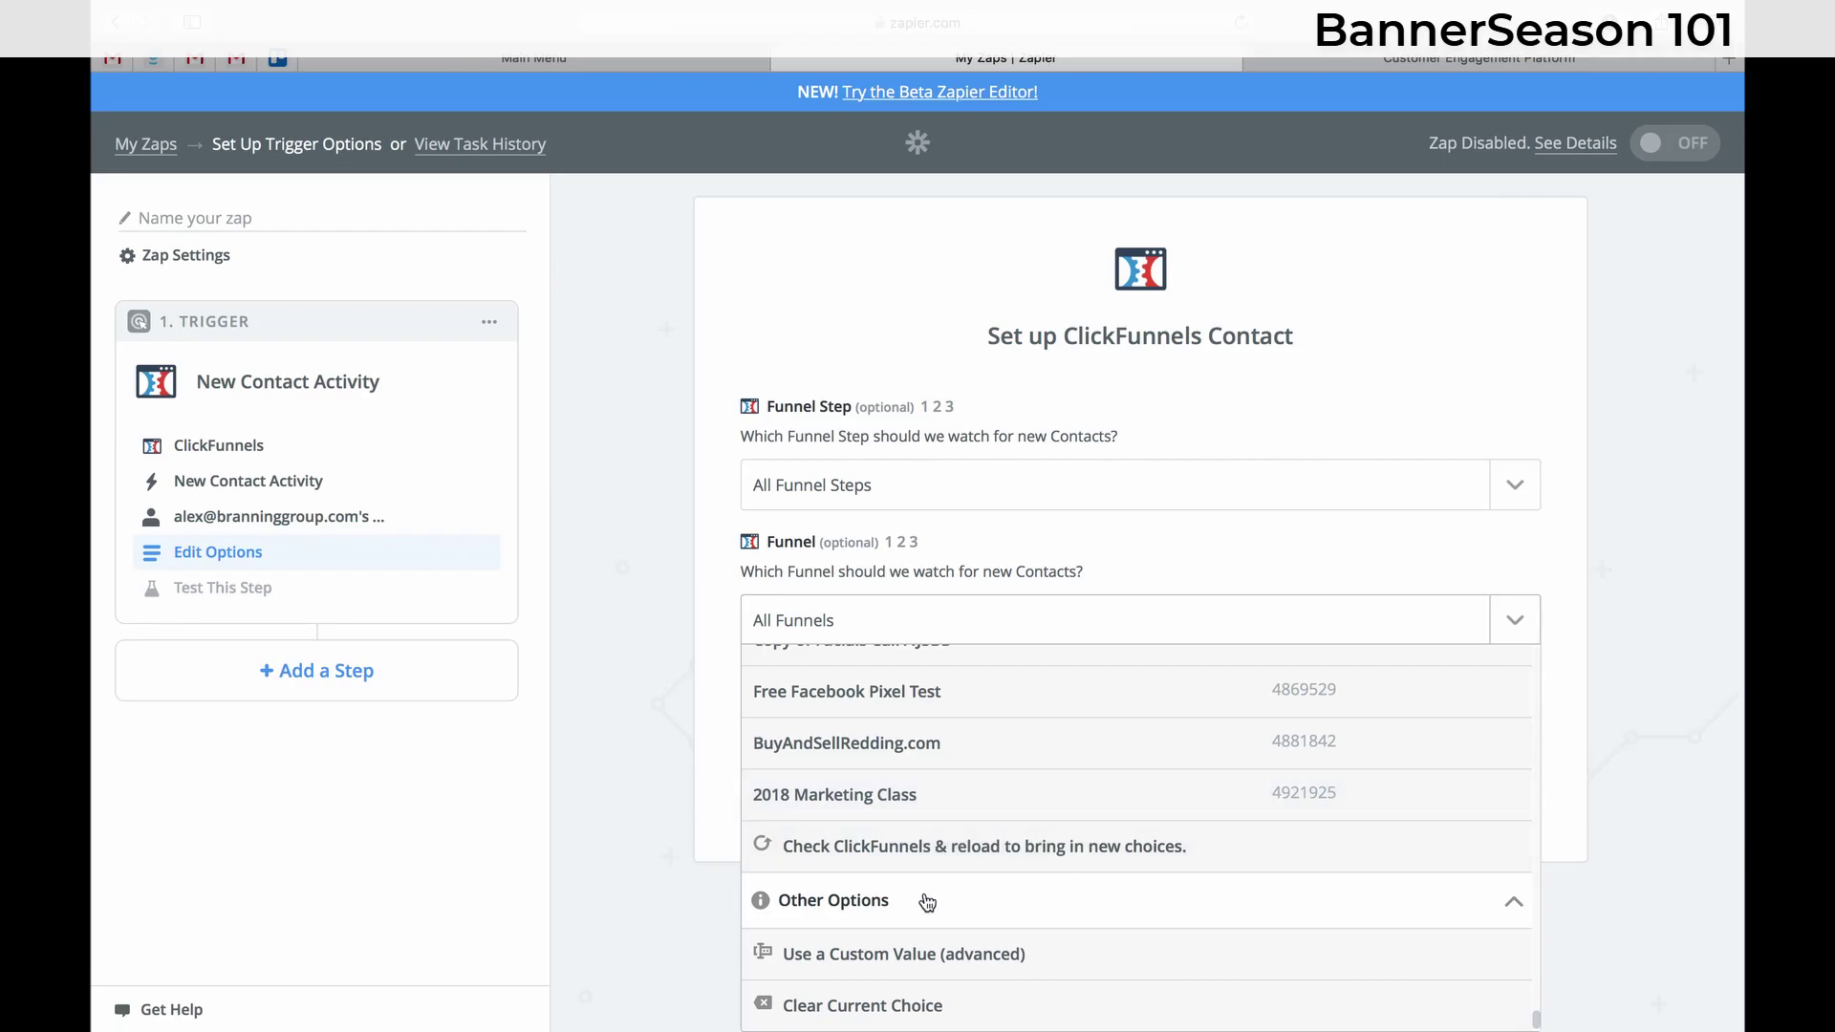
{"action": "left_click", "coordinate": [924, 955]}
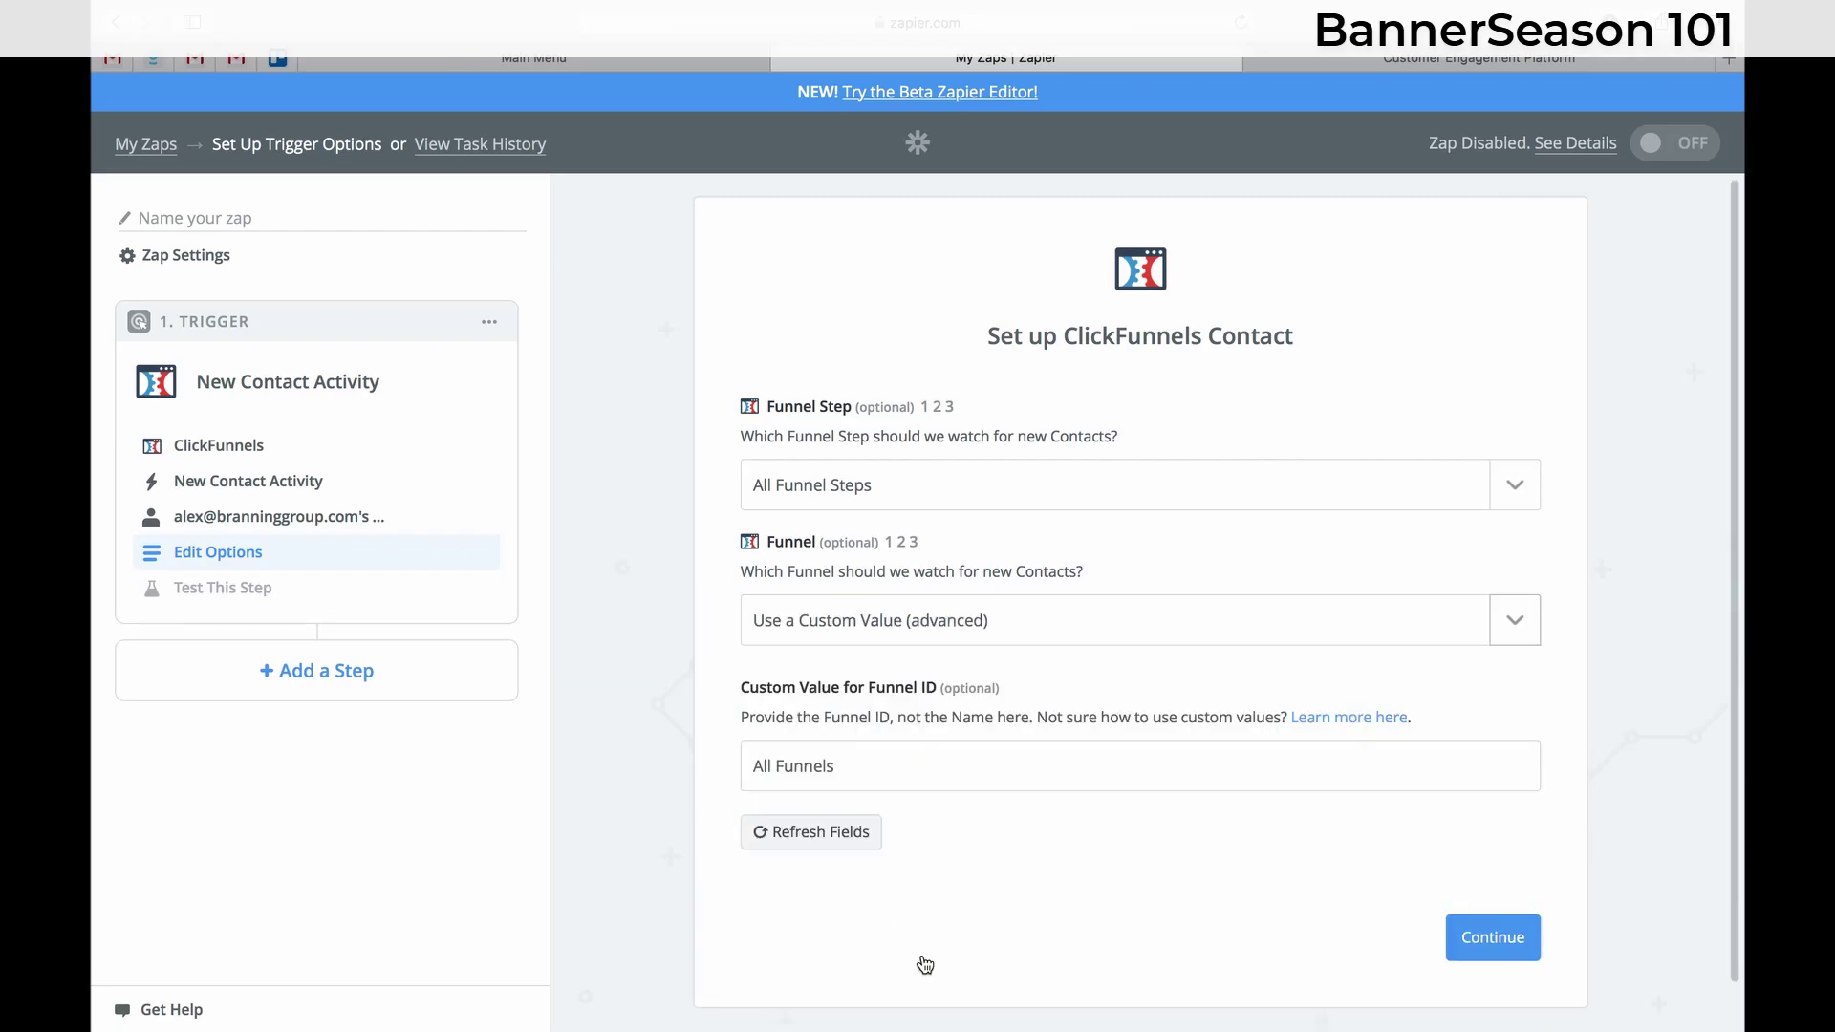
- Delete the All Funnels value, leaving the Funnel ID field empty
{"action": "left_click", "coordinate": [974, 757]}
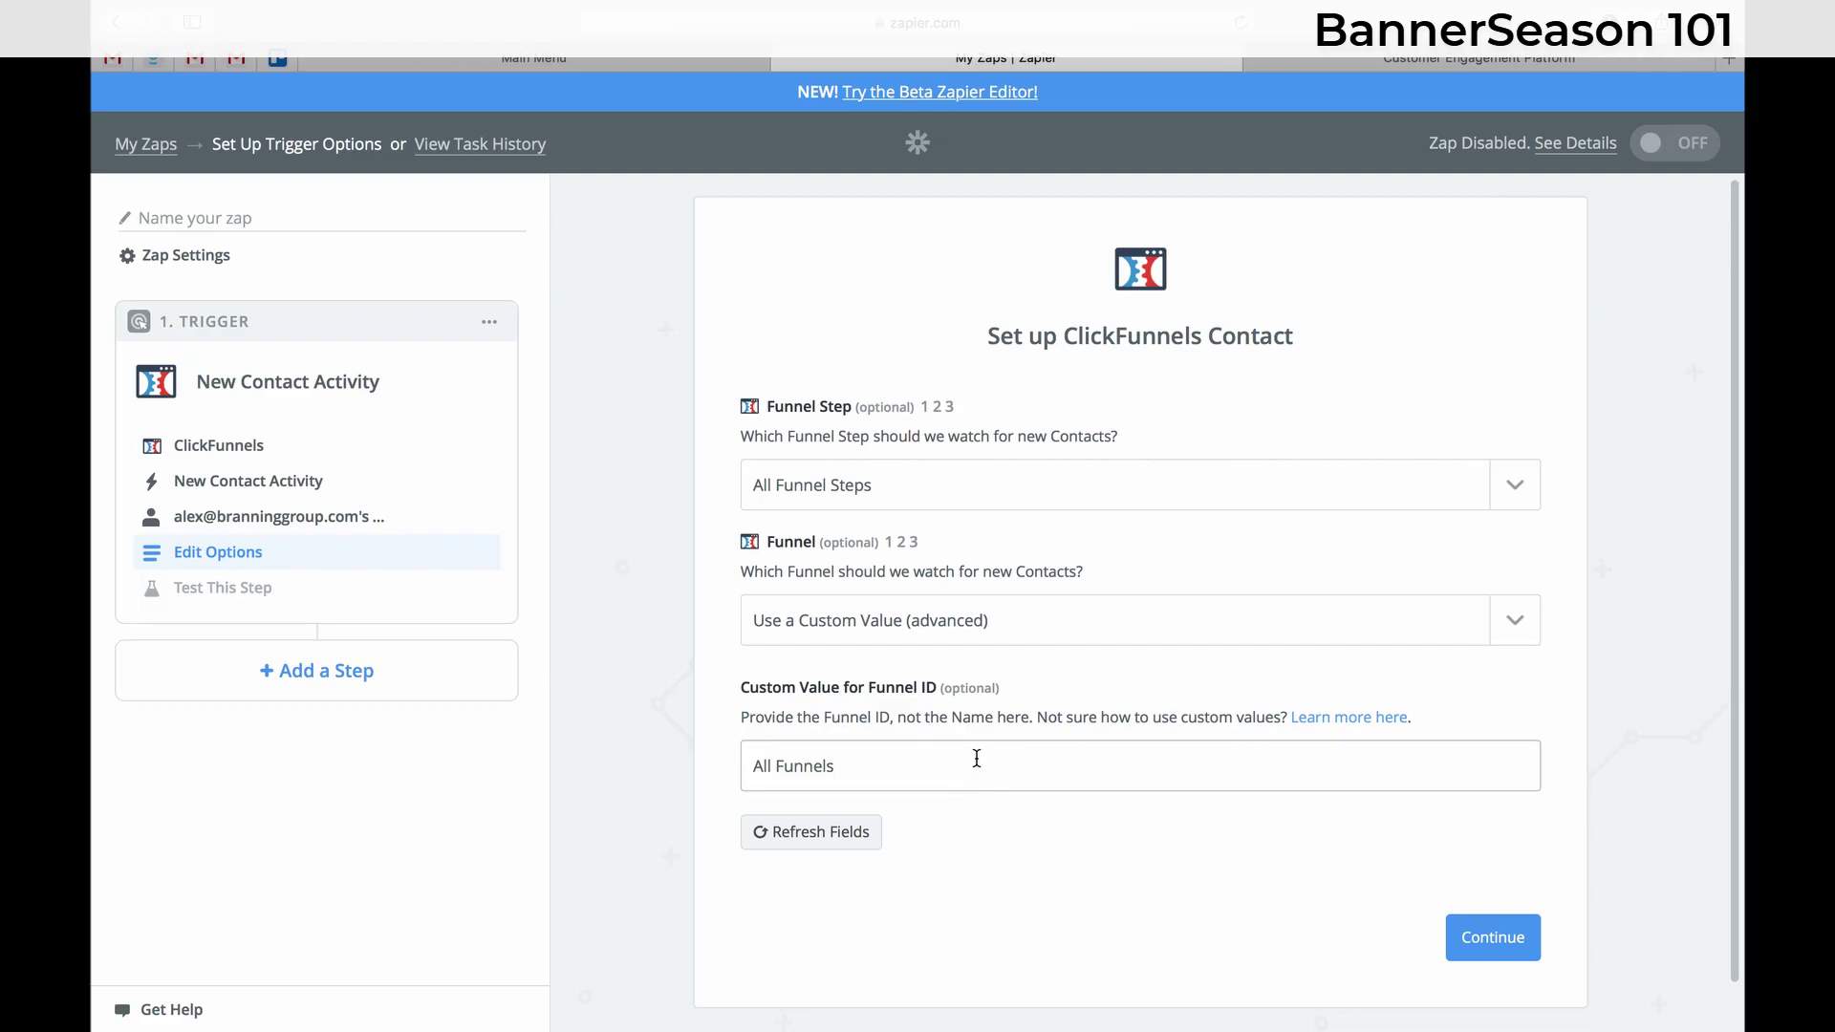
{"action": "double_click", "coordinate": [976, 757]}
{"action": "left_click_drag", "start_coordinate": [976, 758], "coordinate": [743, 774]}
{"action": "key", "text": "BackSpace"}
{"action": "key", "text": "ctrl+Left"}
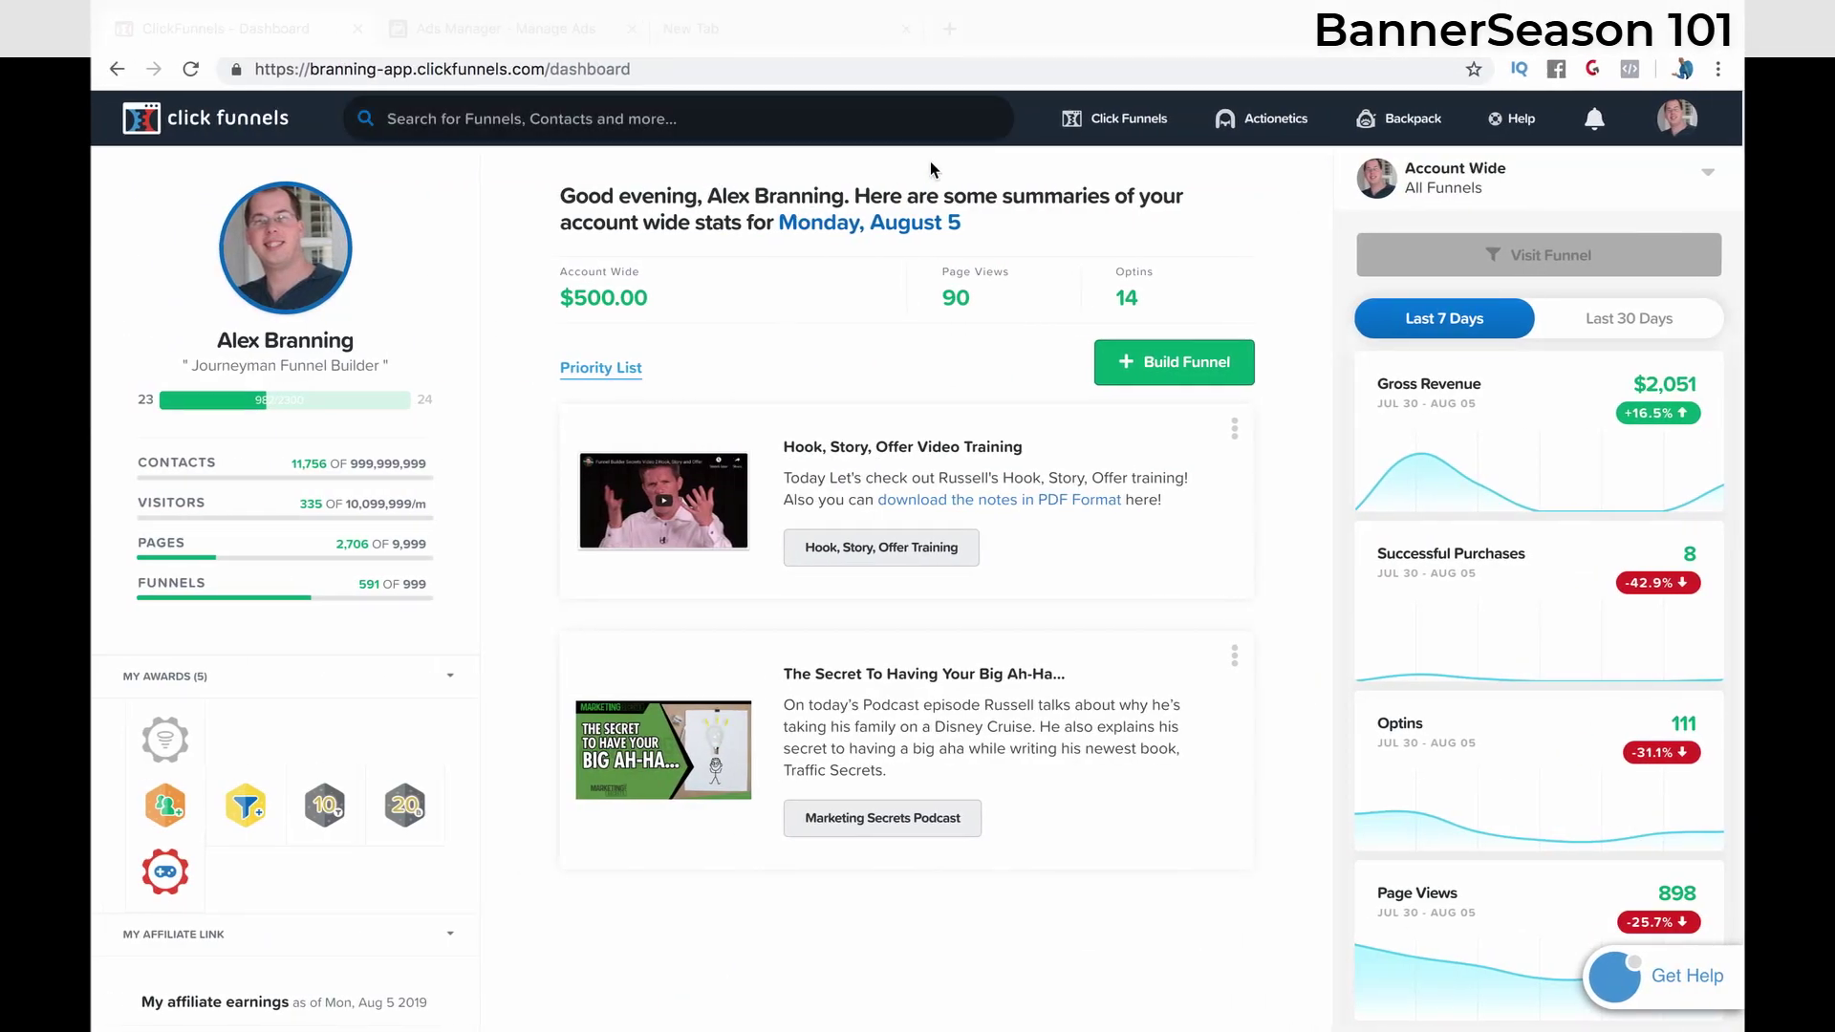
- Find the Insurance Marketing Newsletter funnel and copy its funnel ID 7558124 from the address
{"action": "left_click", "coordinate": [841, 122]}
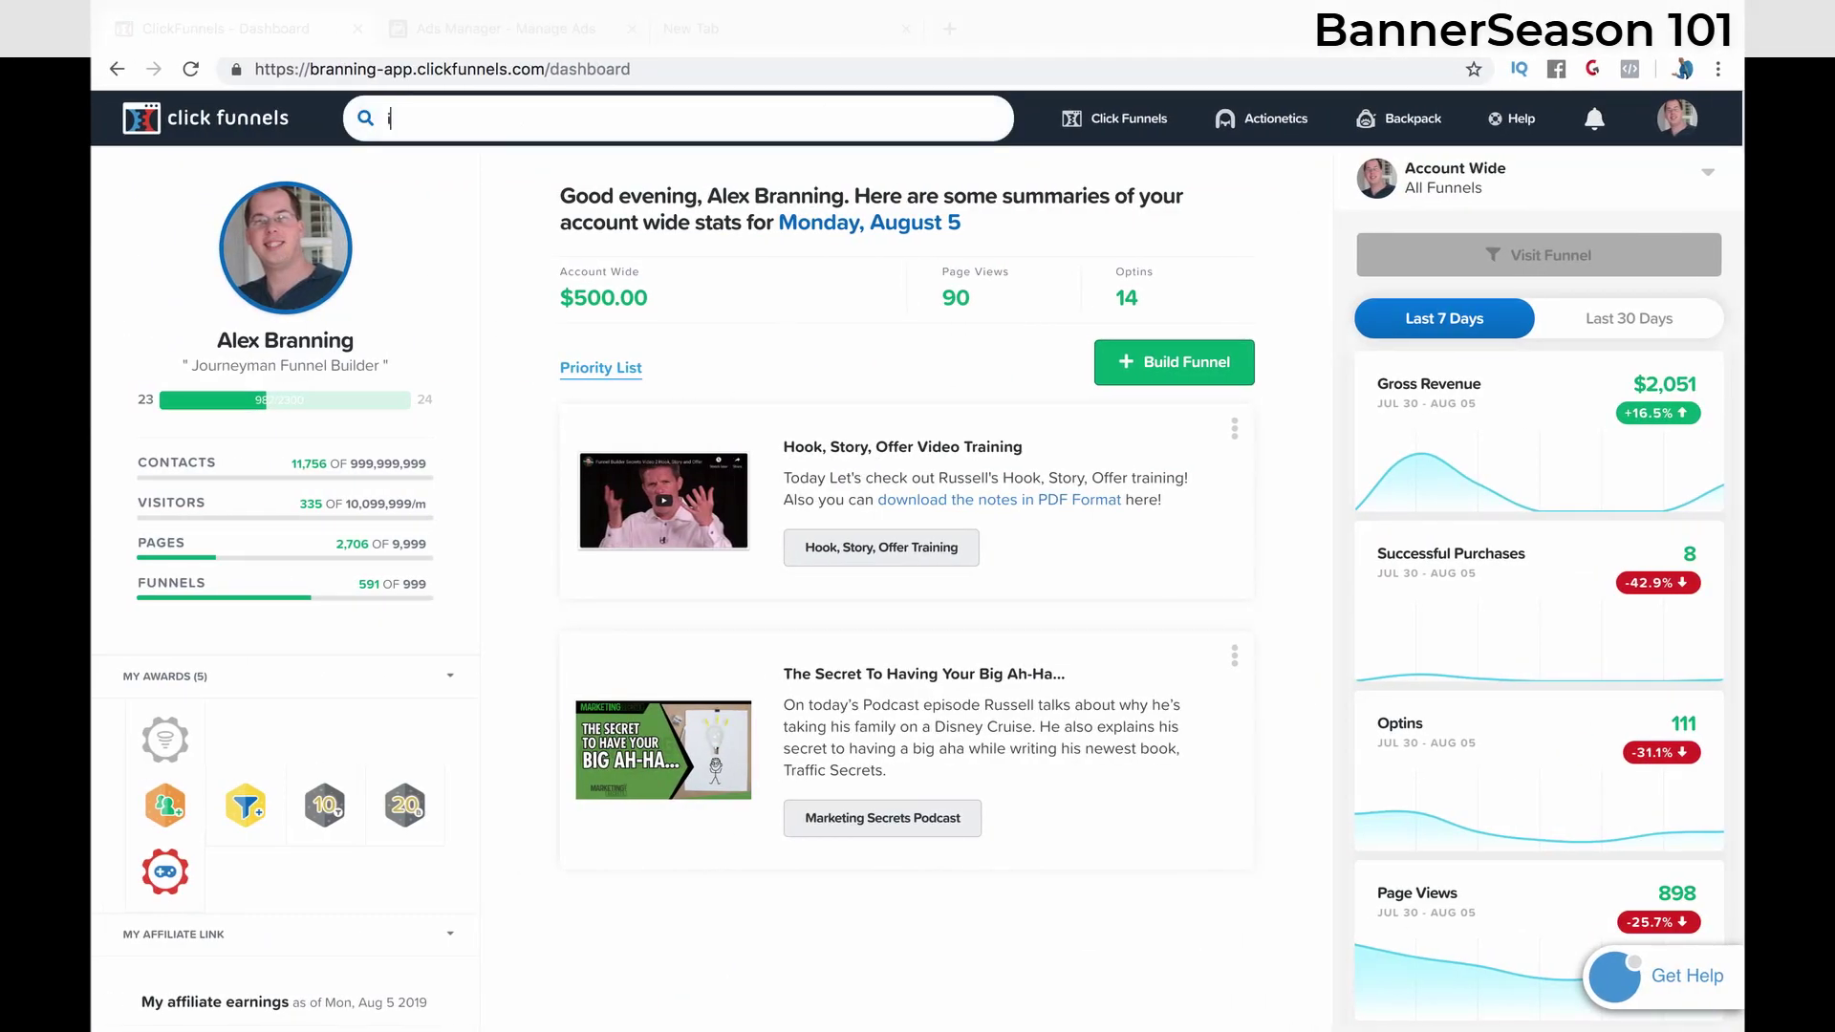
{"action": "type", "text": "insurance marketing"}
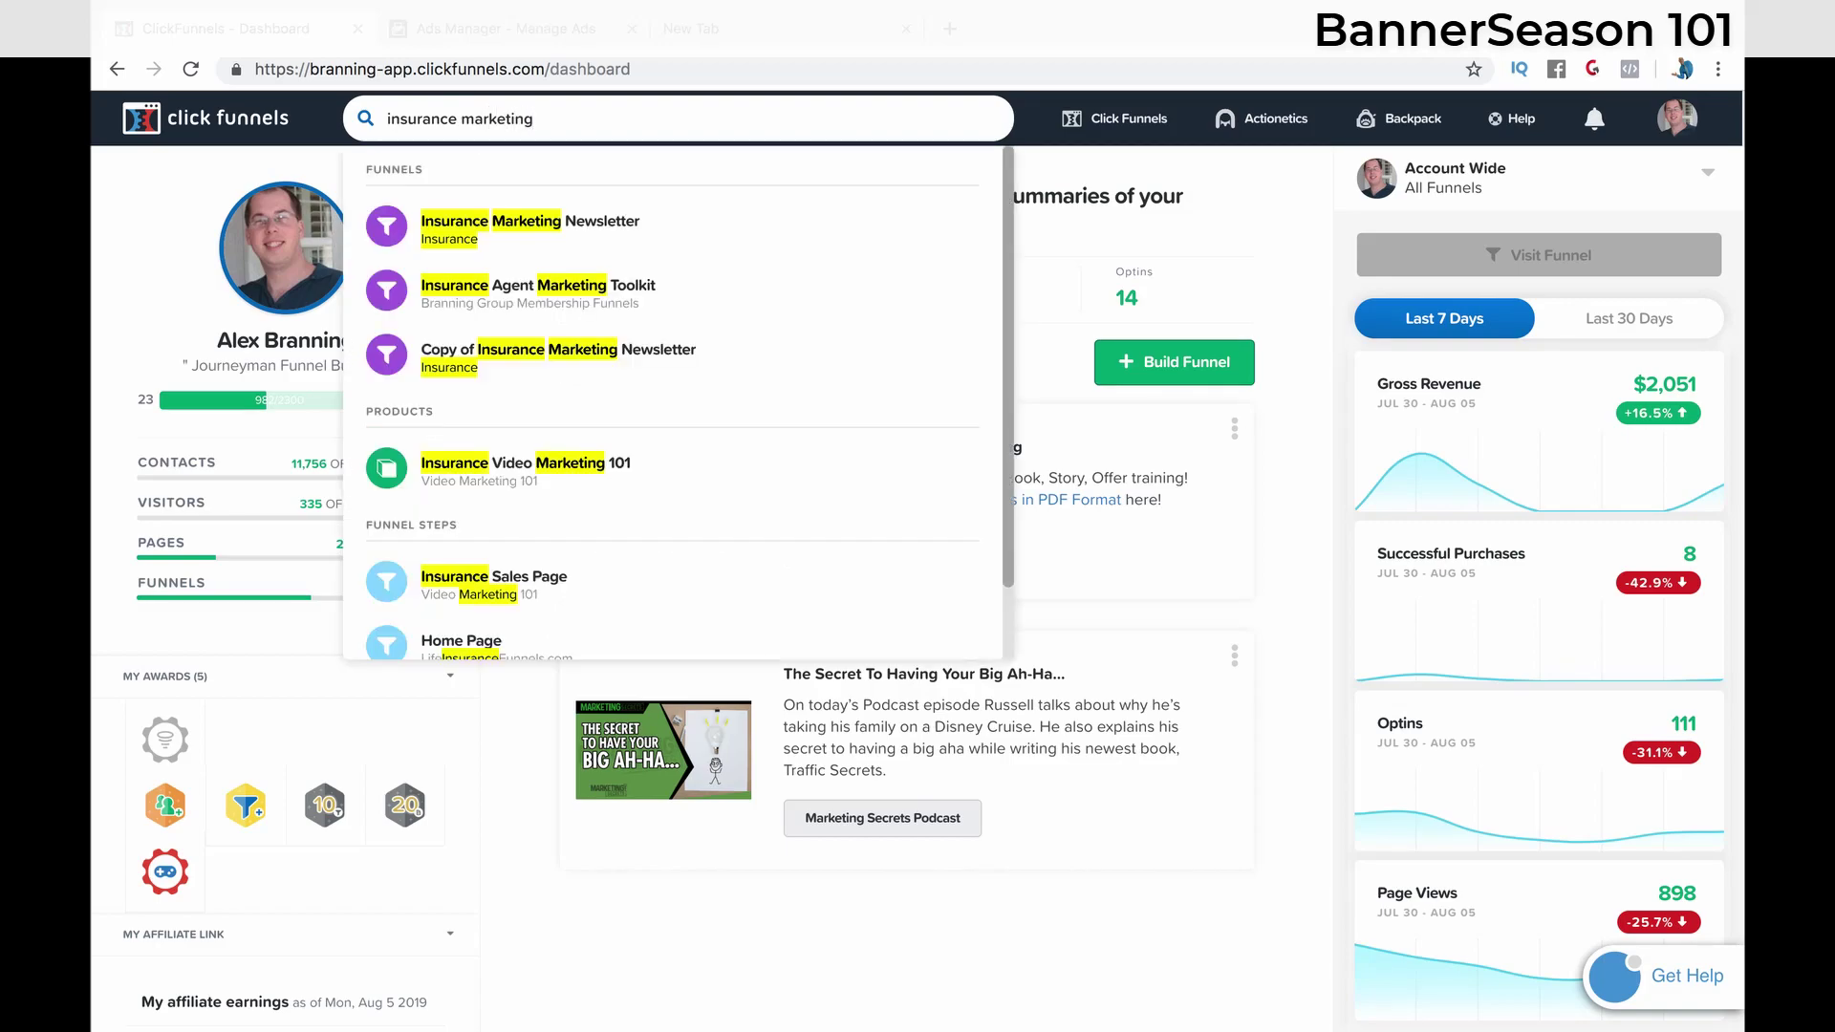
{"action": "left_click", "coordinate": [552, 232]}
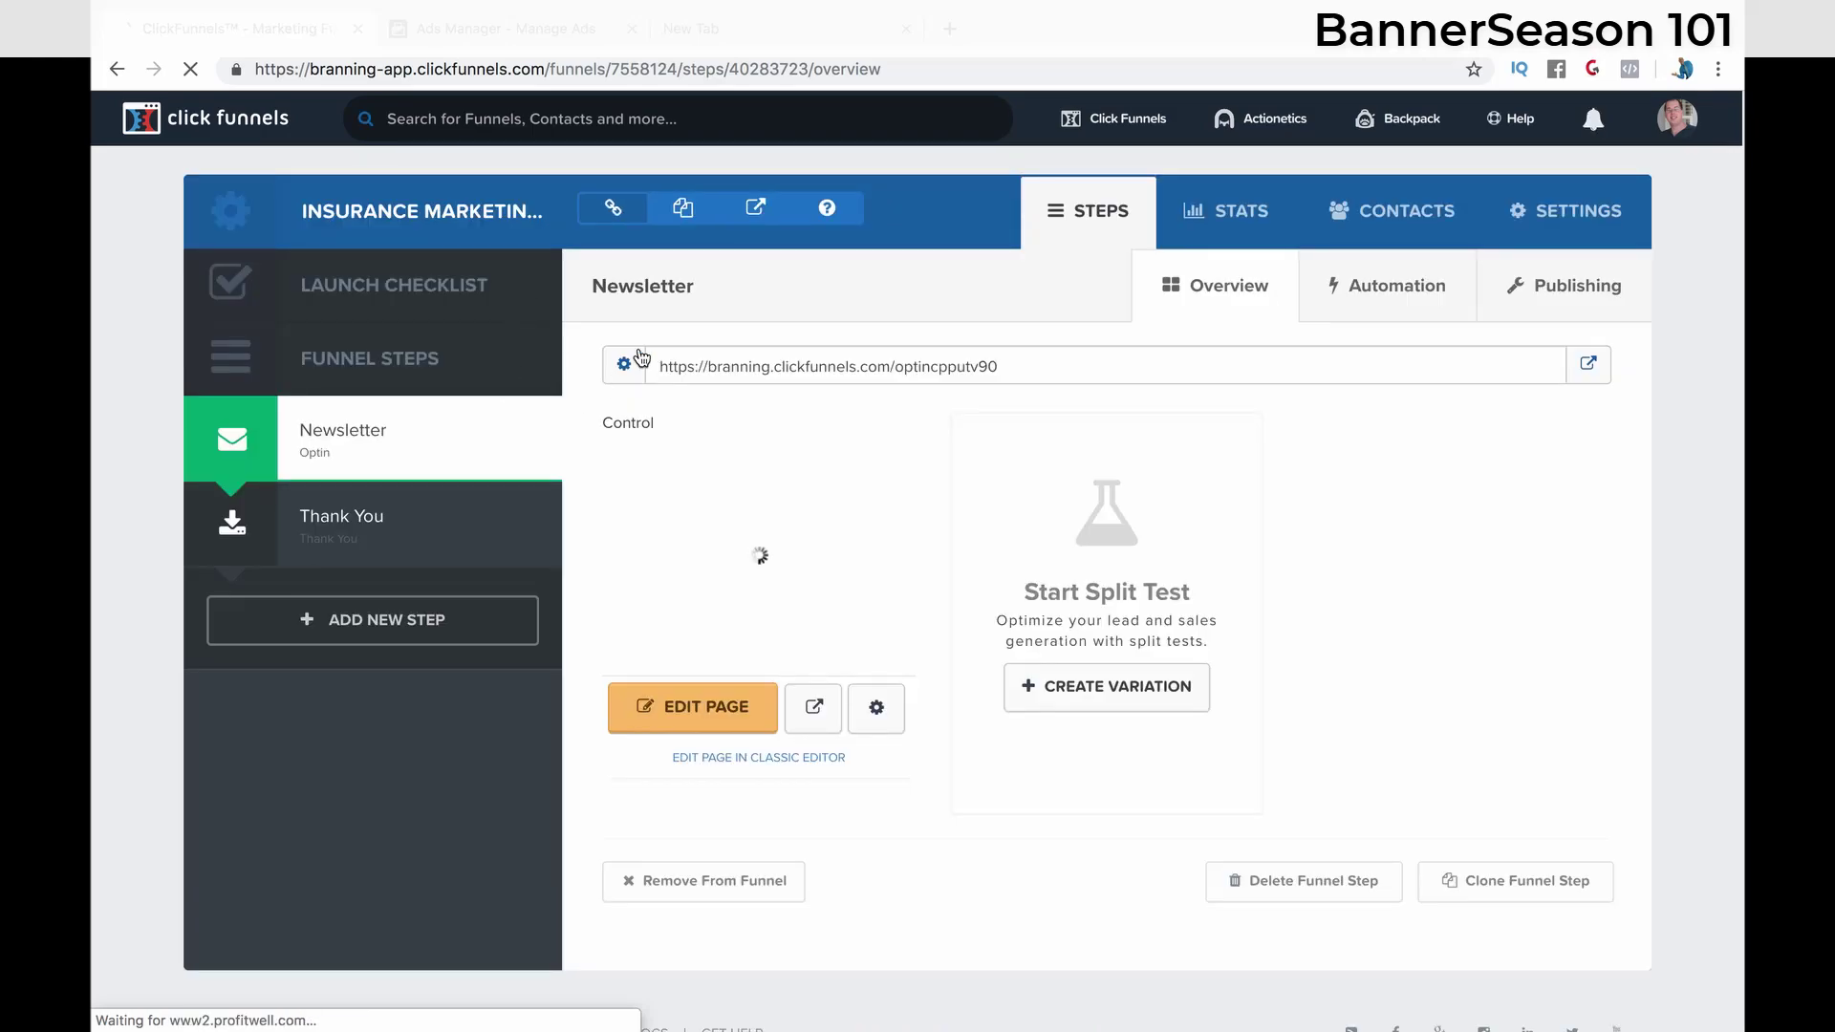
{"action": "double_click", "coordinate": [641, 69]}
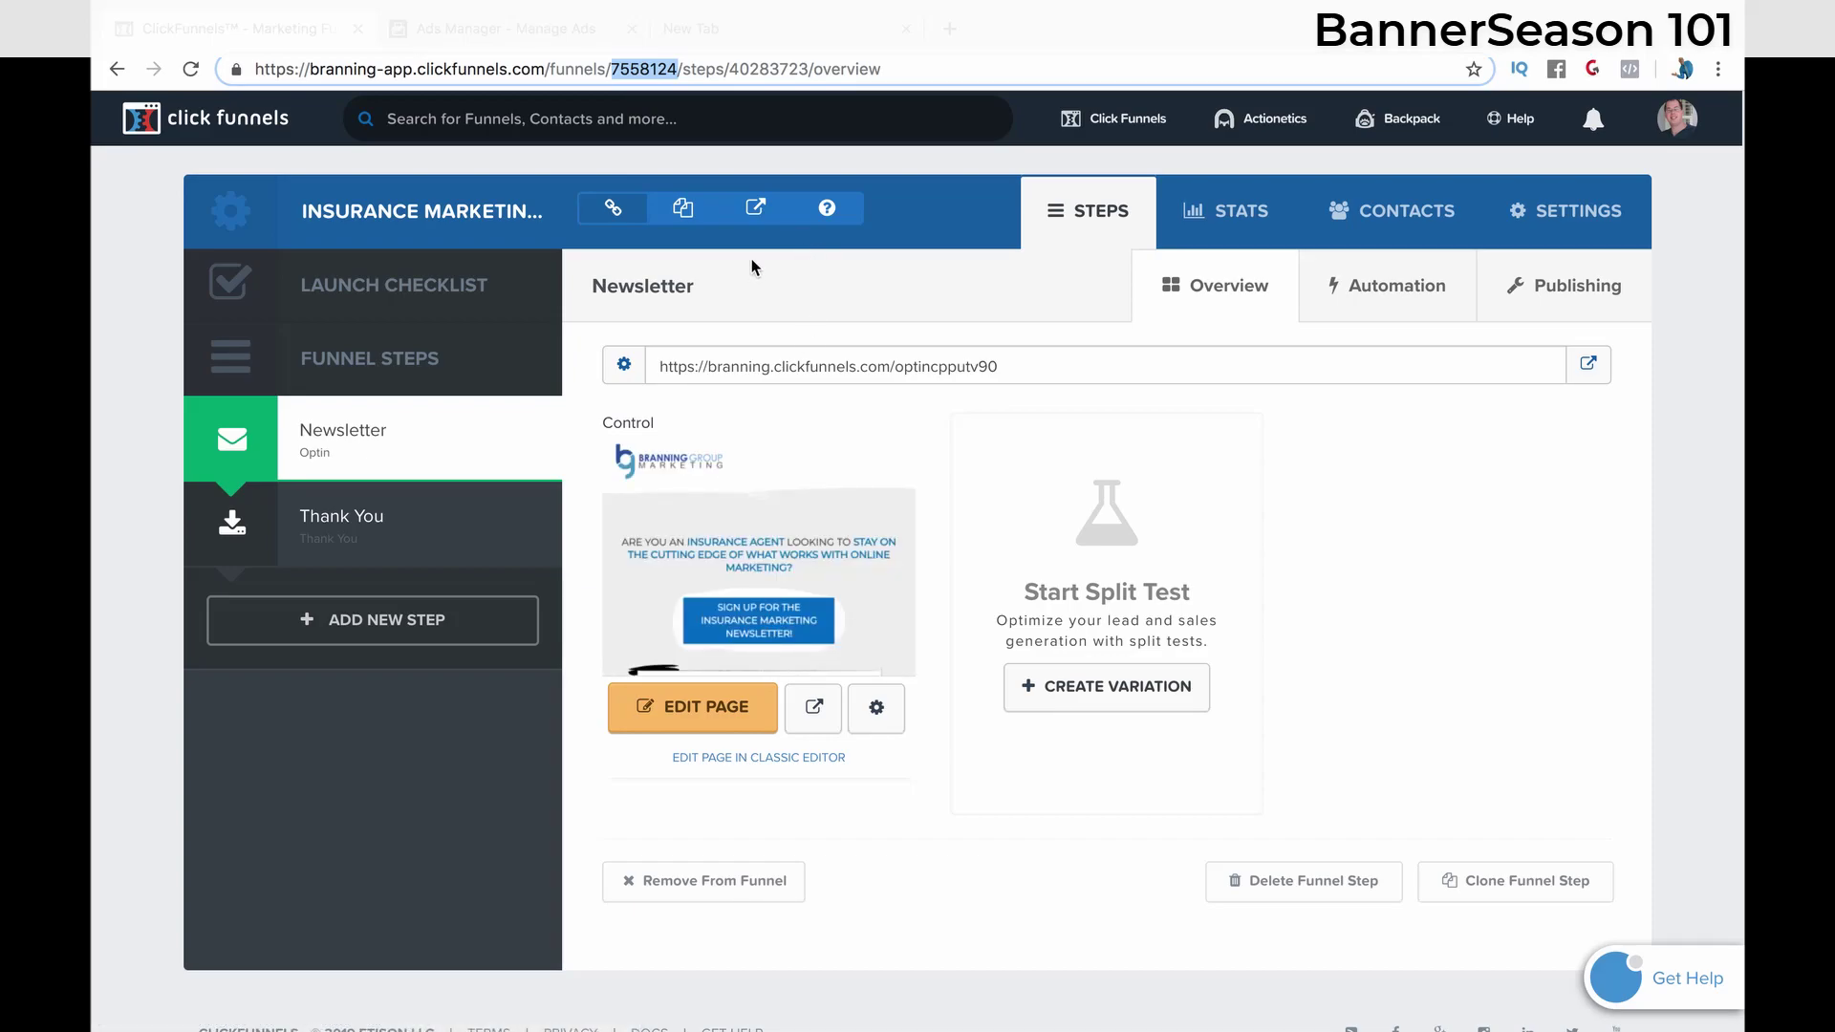
{"action": "key", "text": "super+c"}
- Paste 7558124 into the custom Funnel ID field and refresh the fields
{"action": "key", "text": "super+Tab"}
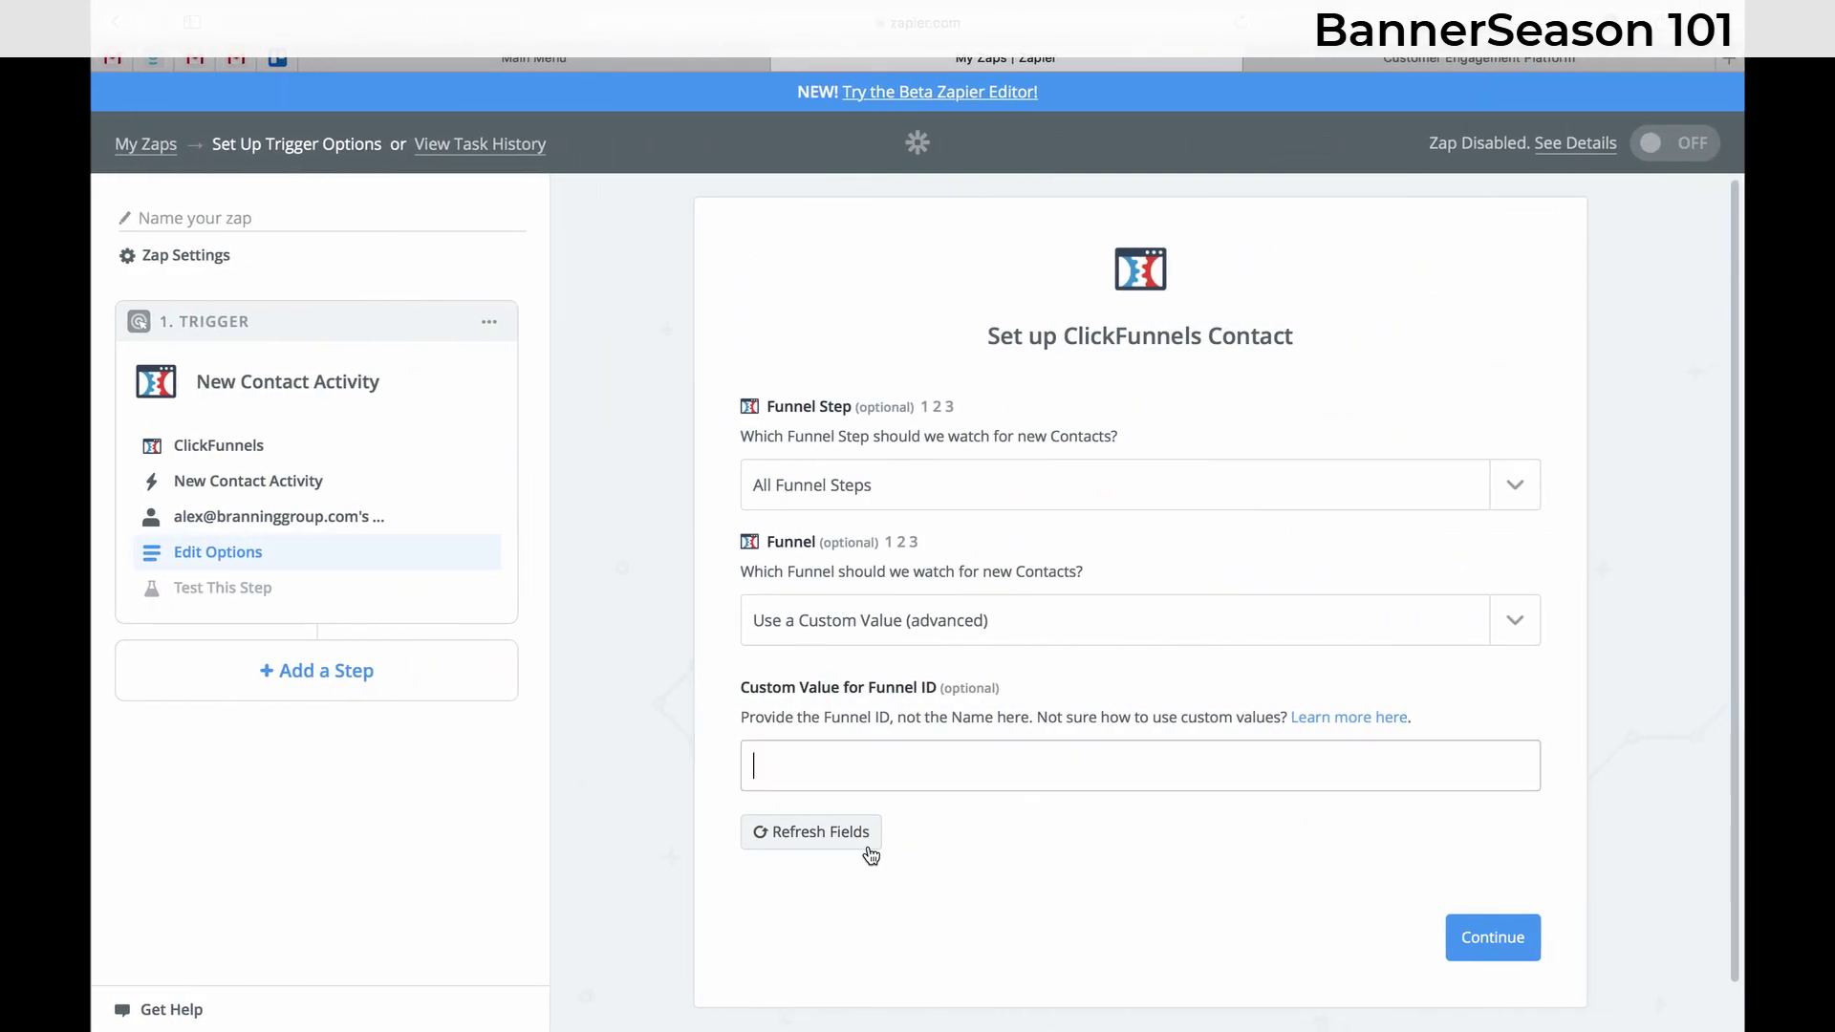
{"action": "key", "text": "super+v"}
{"action": "left_click", "coordinate": [1051, 827]}
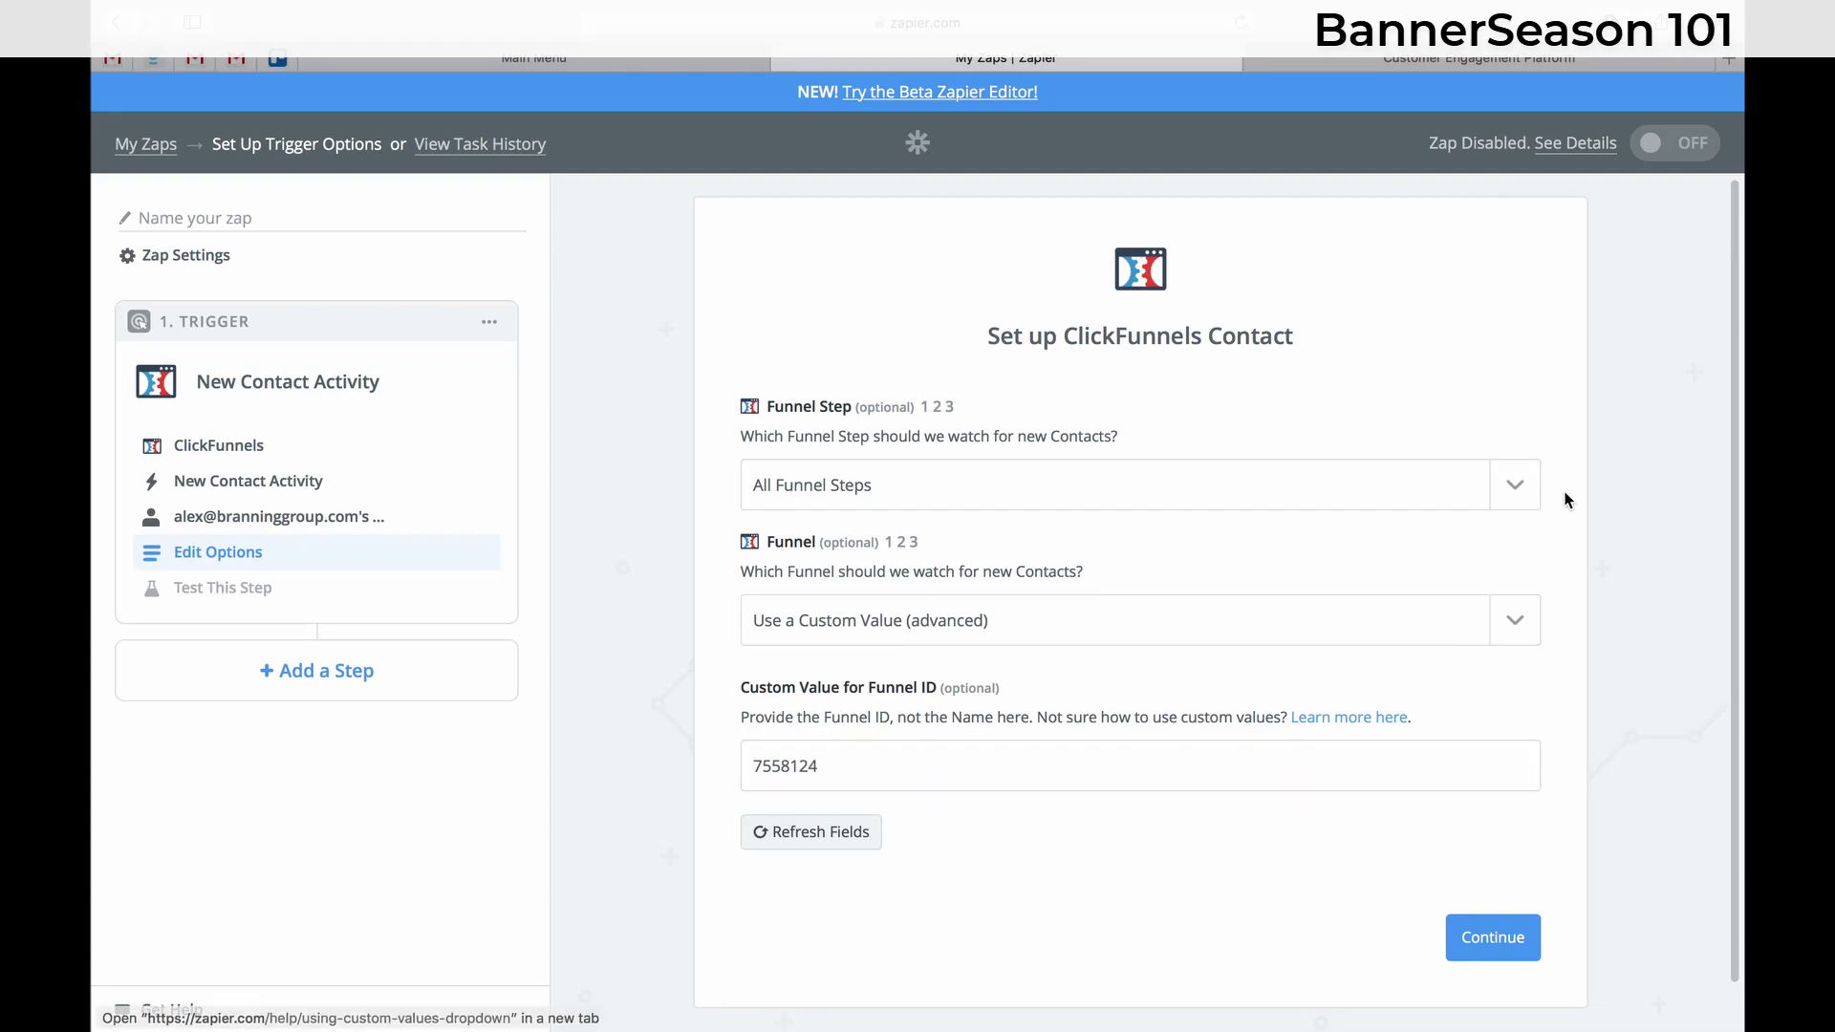
{"action": "left_click", "coordinate": [1517, 490]}
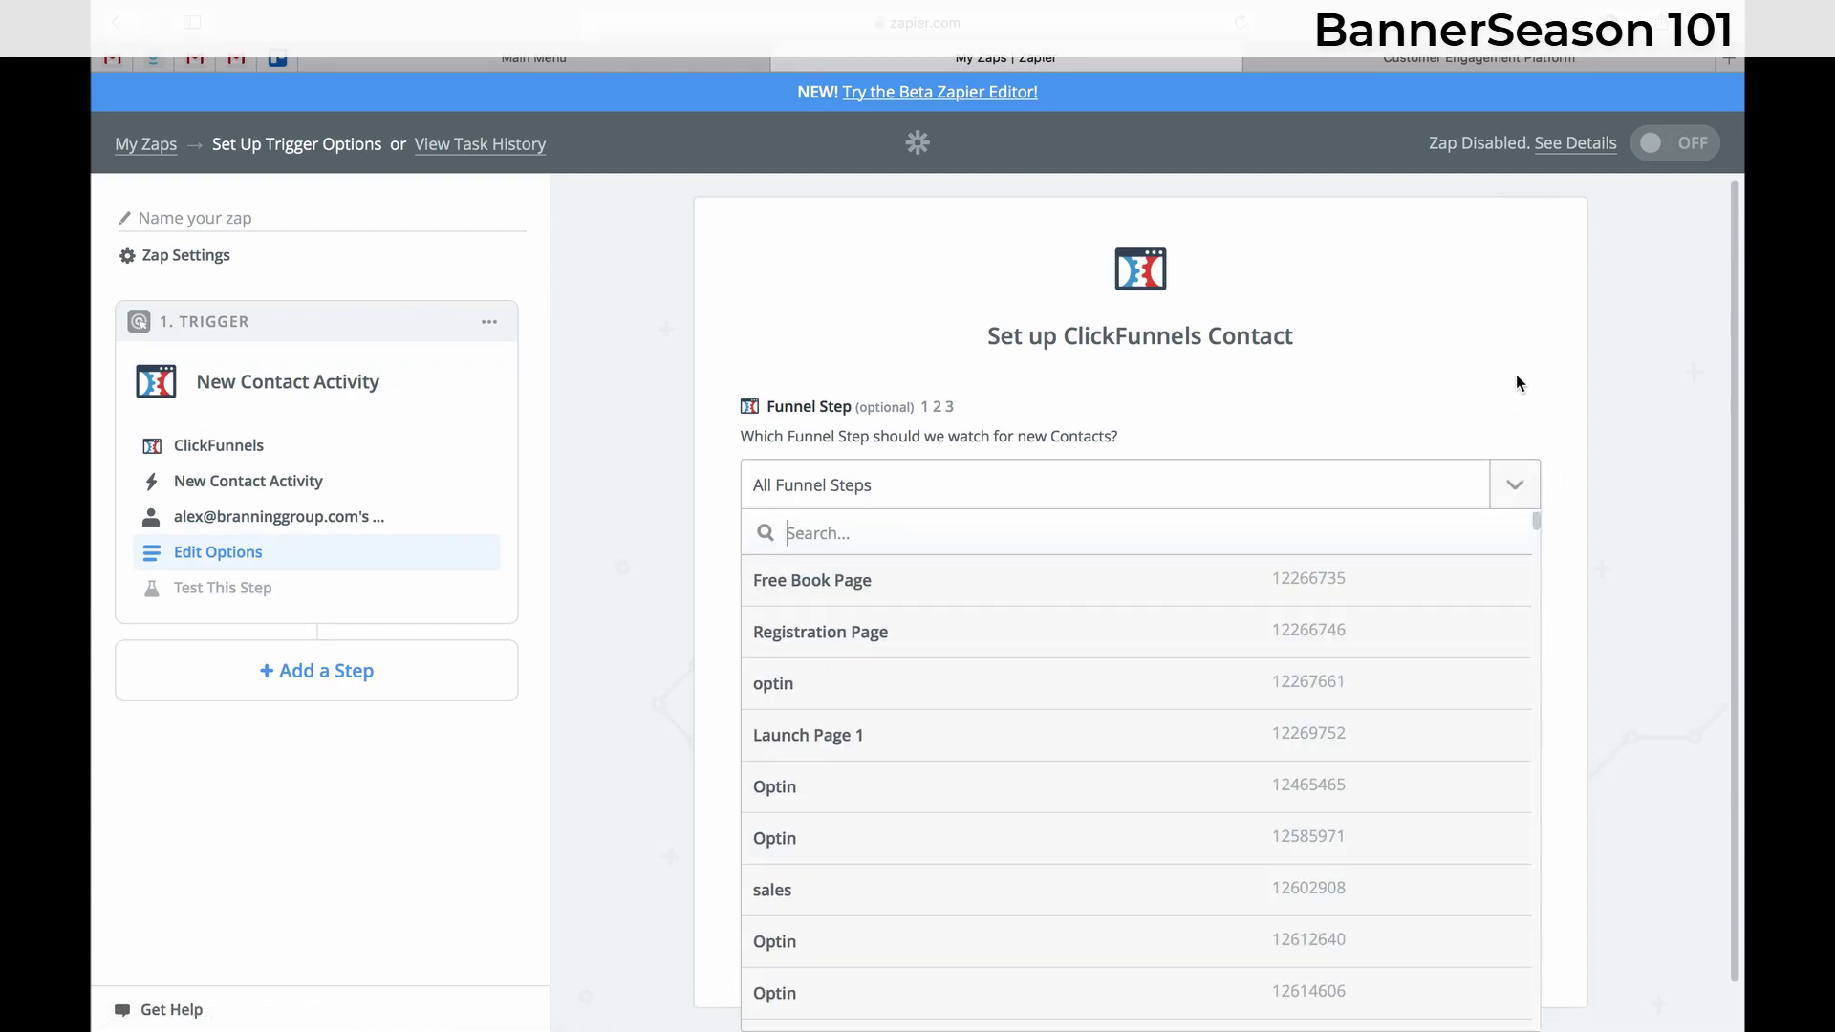
{"action": "left_click", "coordinate": [1503, 344]}
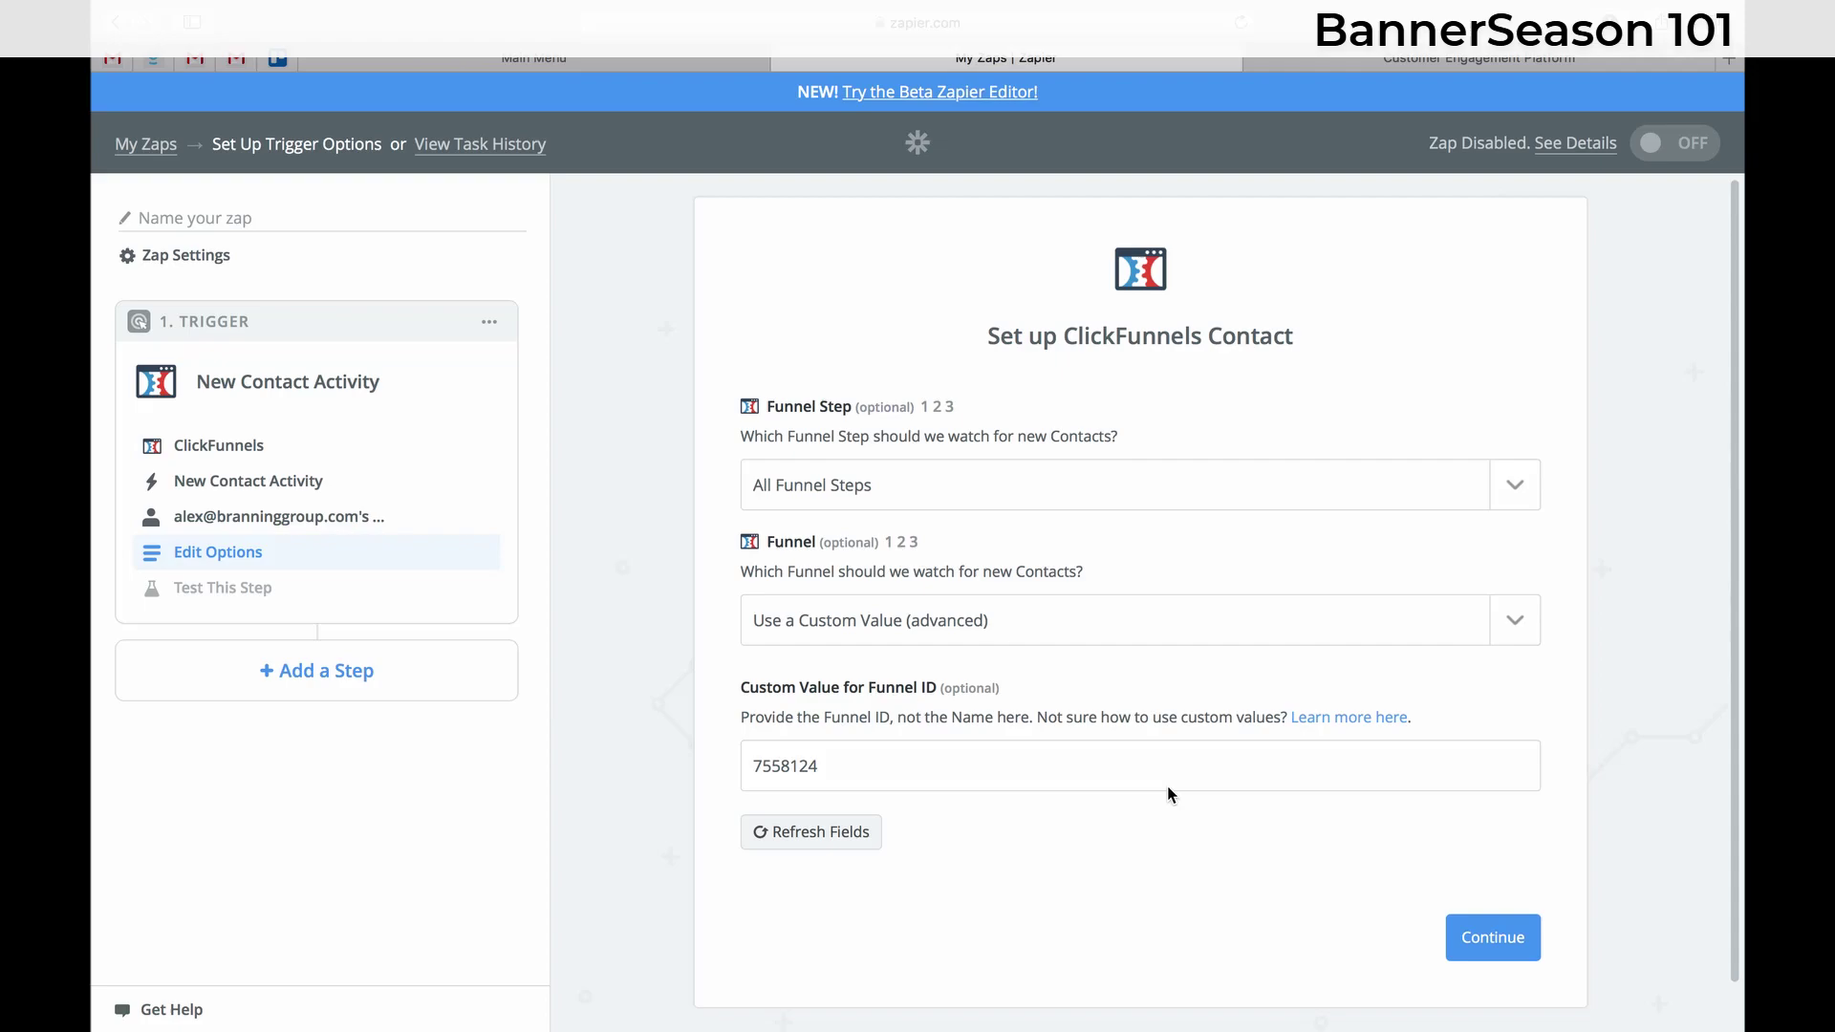
{"action": "left_click", "coordinate": [839, 845]}
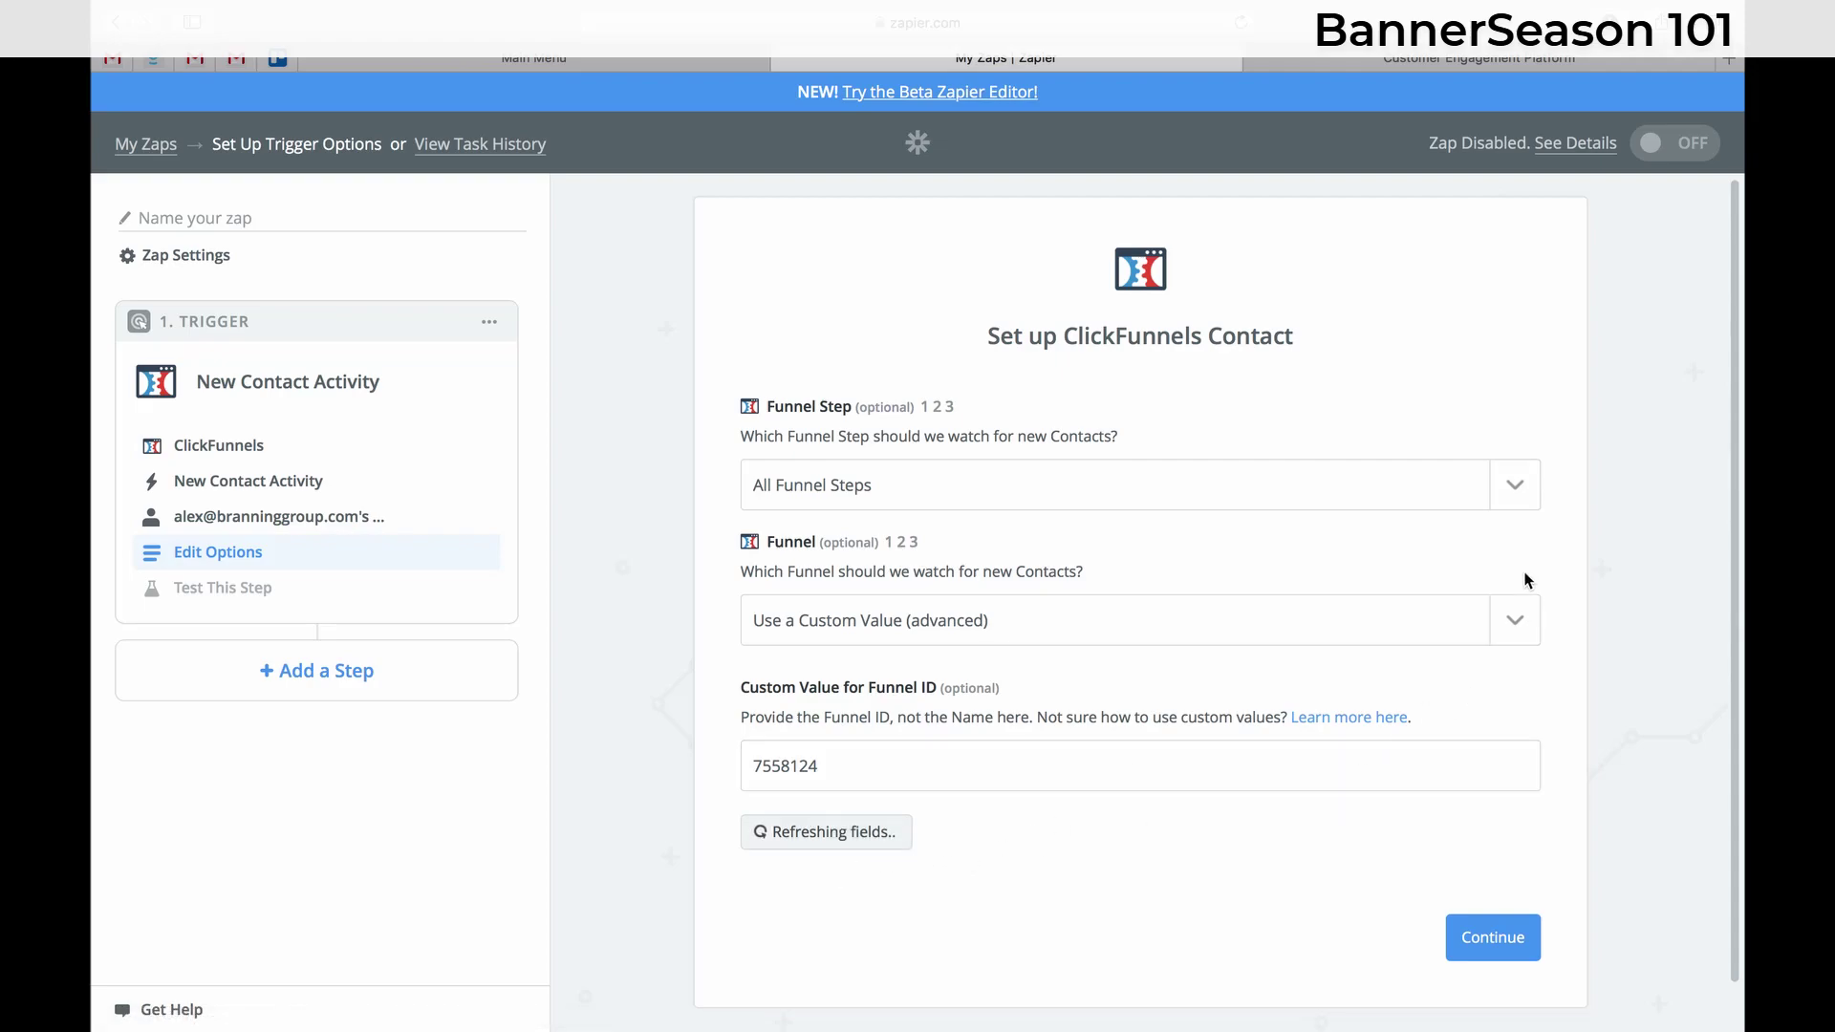
- Refresh the fields again for funnel 7558124 and browse the Funnel Step list
{"action": "left_click", "coordinate": [1516, 490]}
{"action": "left_click", "coordinate": [1425, 323]}
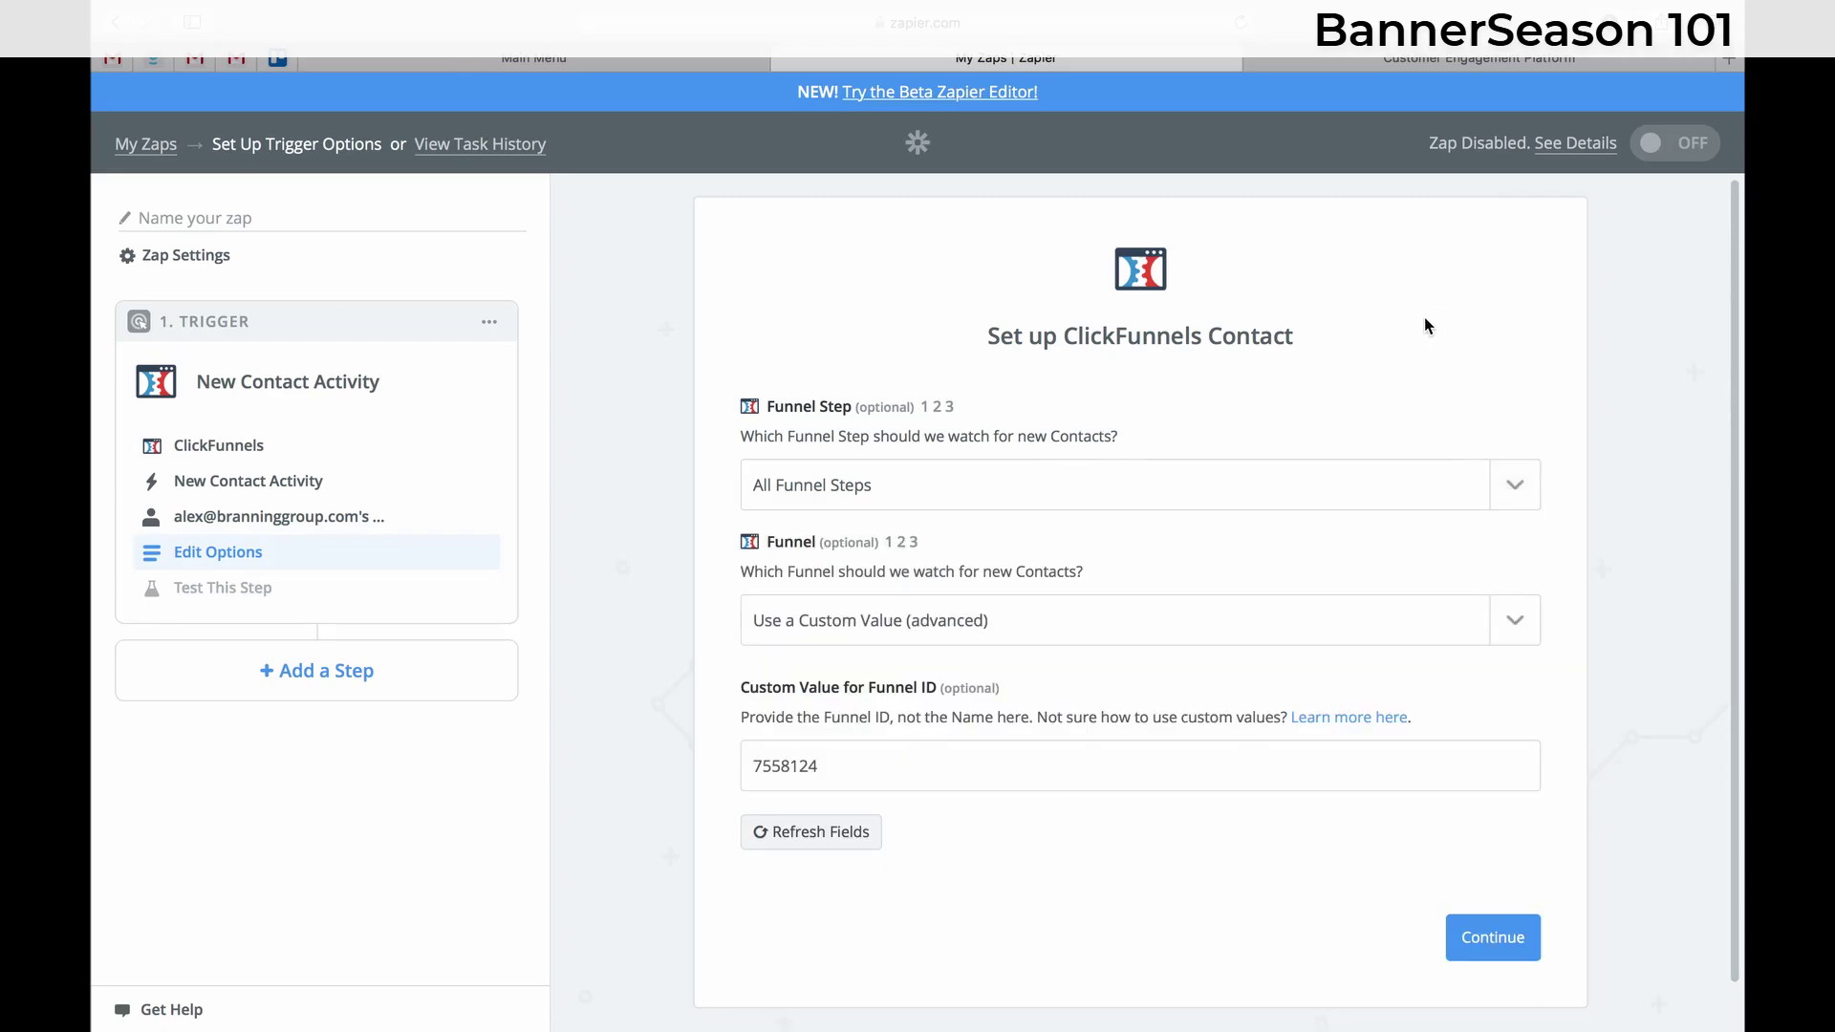
{"action": "key", "text": "ctrl+Left"}
{"action": "key", "text": "ctrl+Right"}
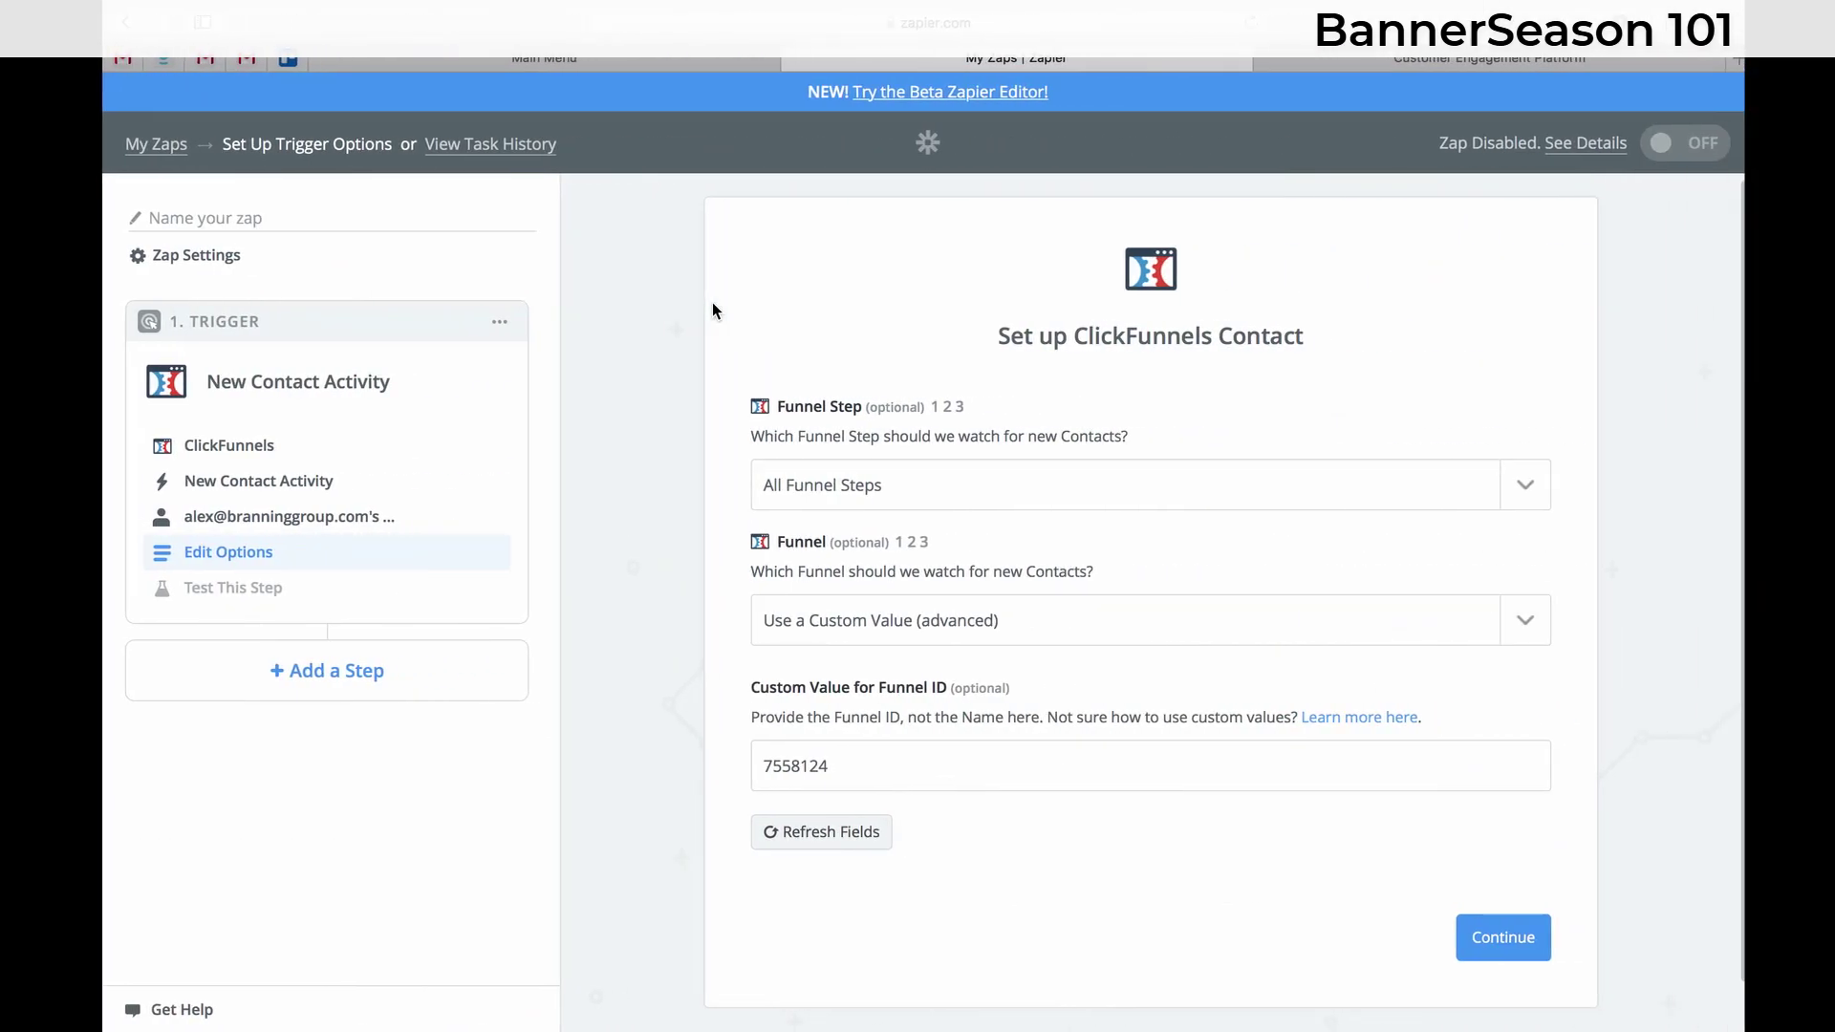
{"action": "key", "text": "ctrl+Left"}
{"action": "key", "text": "ctrl+Right"}
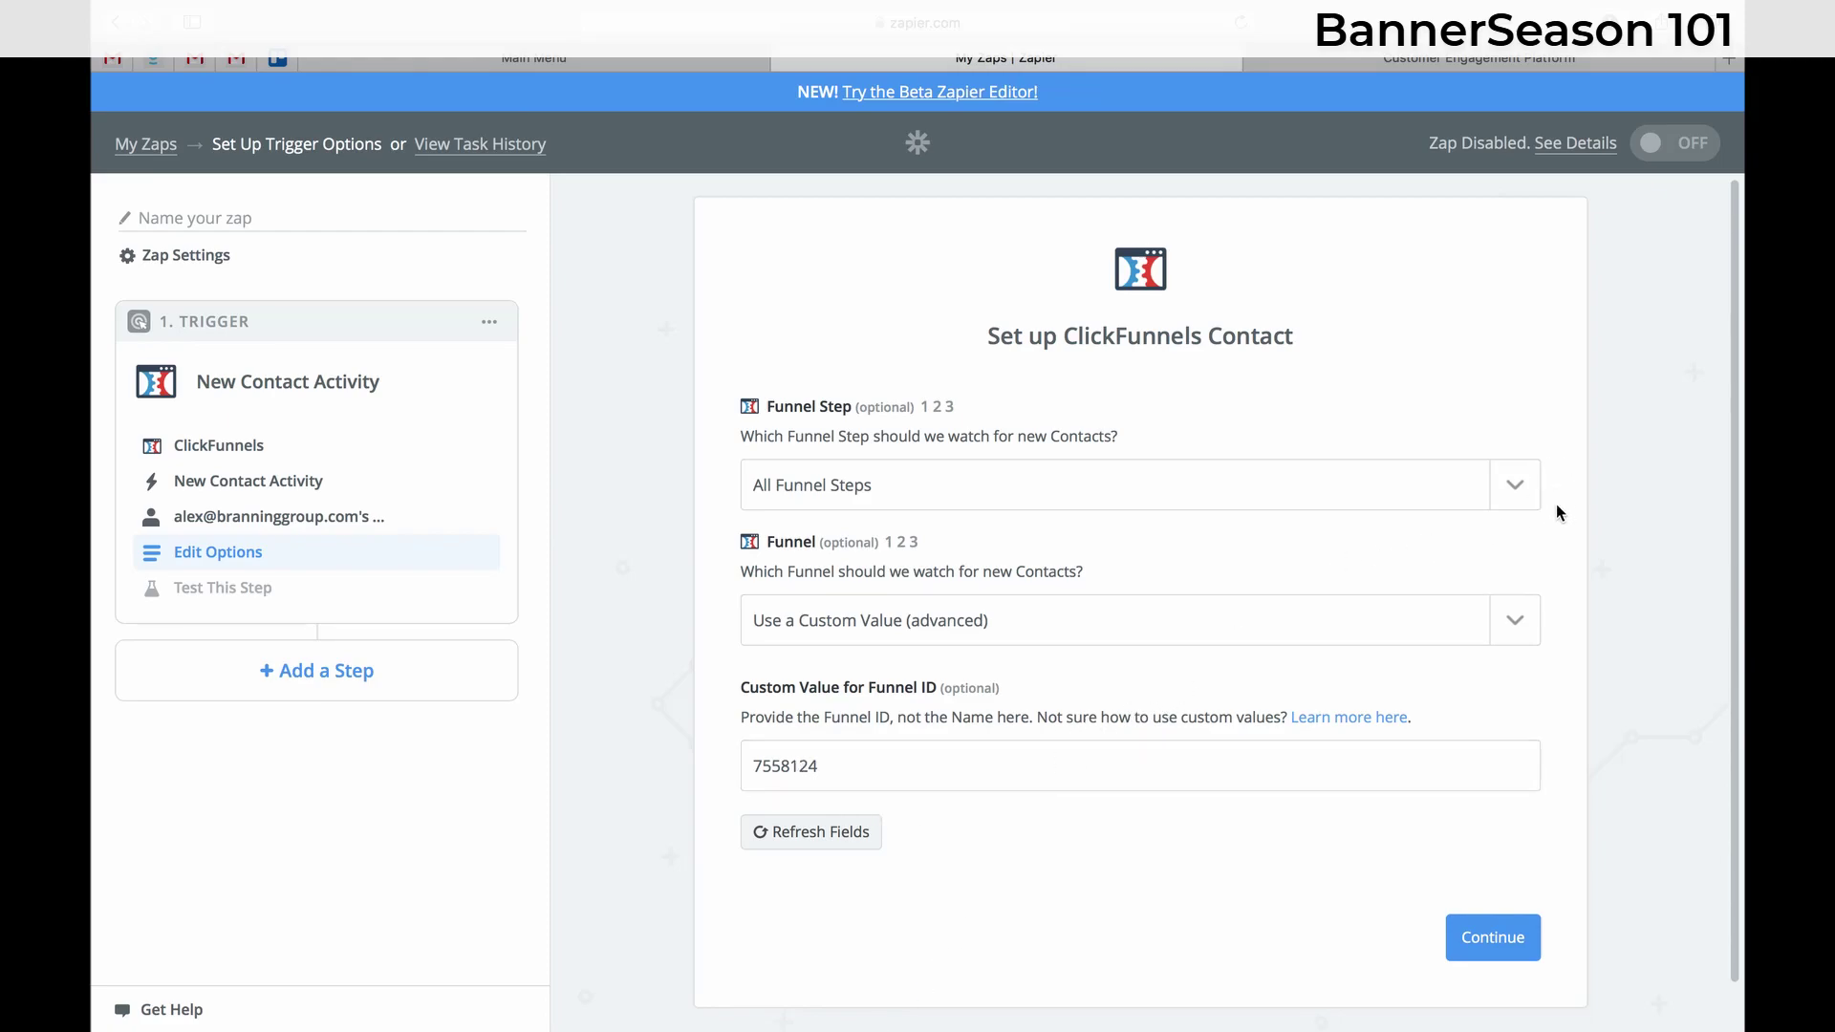
{"action": "left_click", "coordinate": [822, 833]}
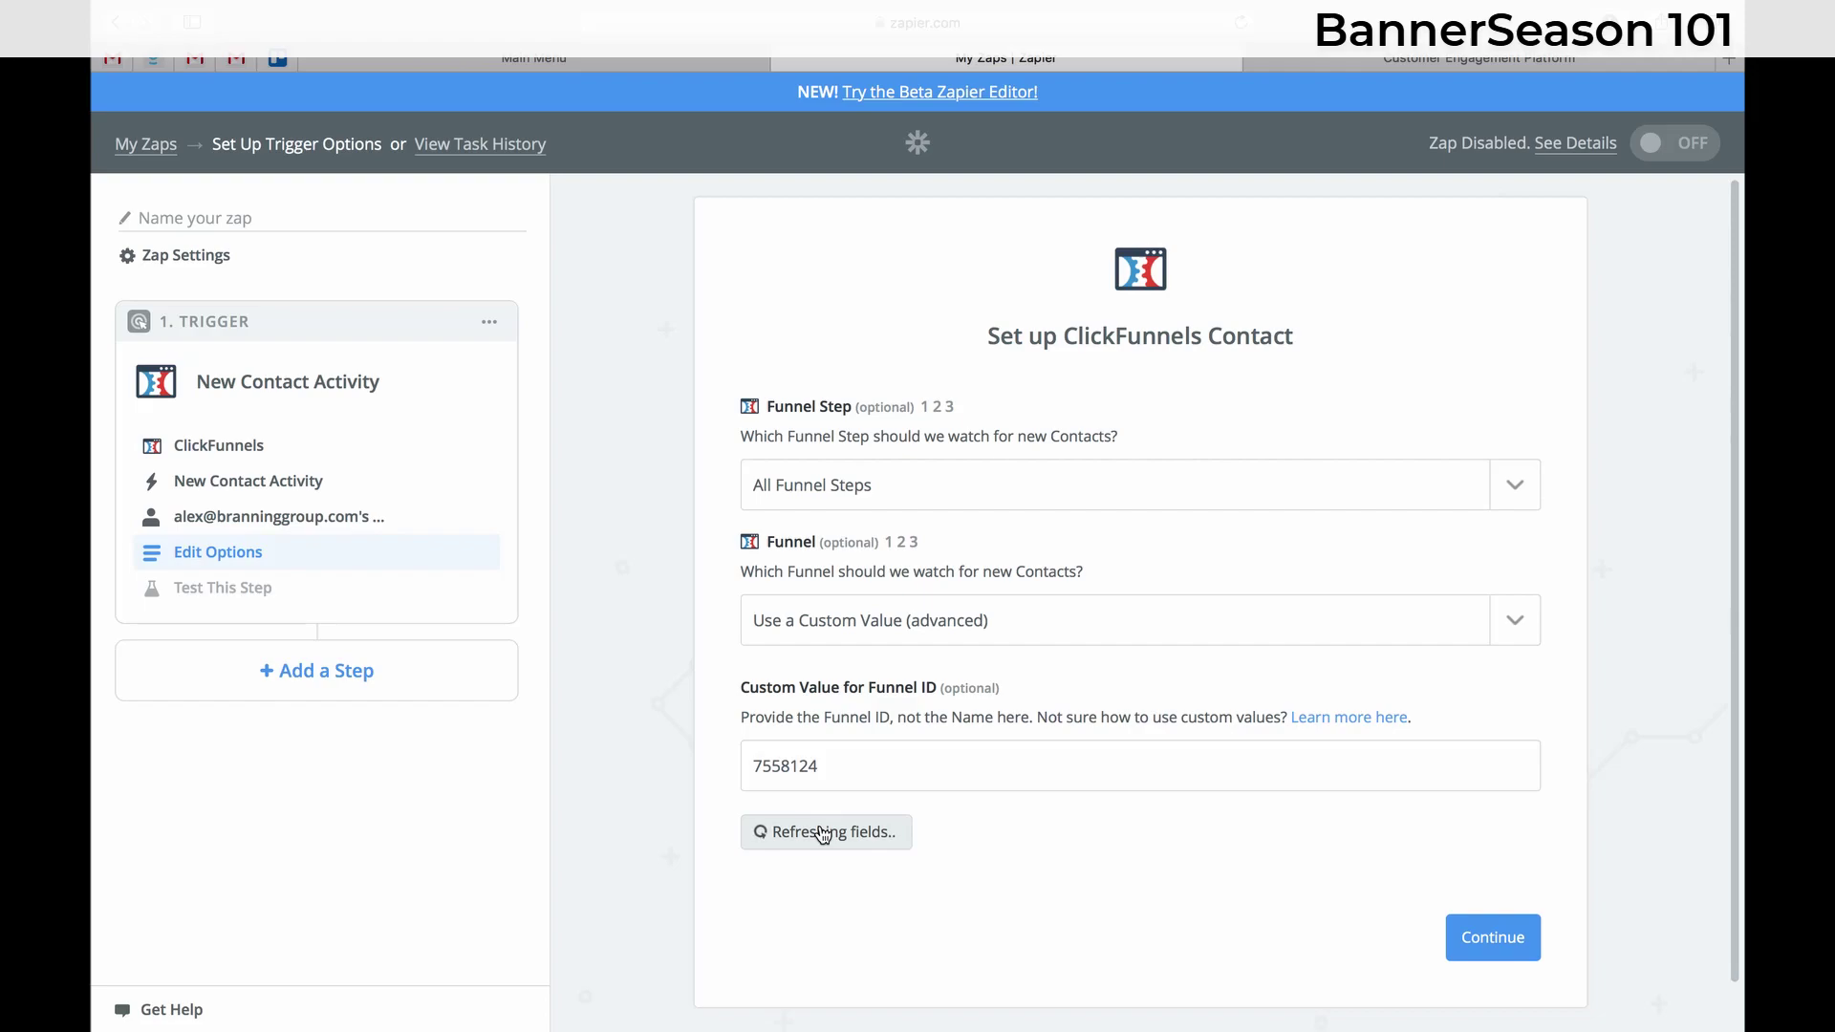
{"action": "left_click", "coordinate": [1510, 478]}
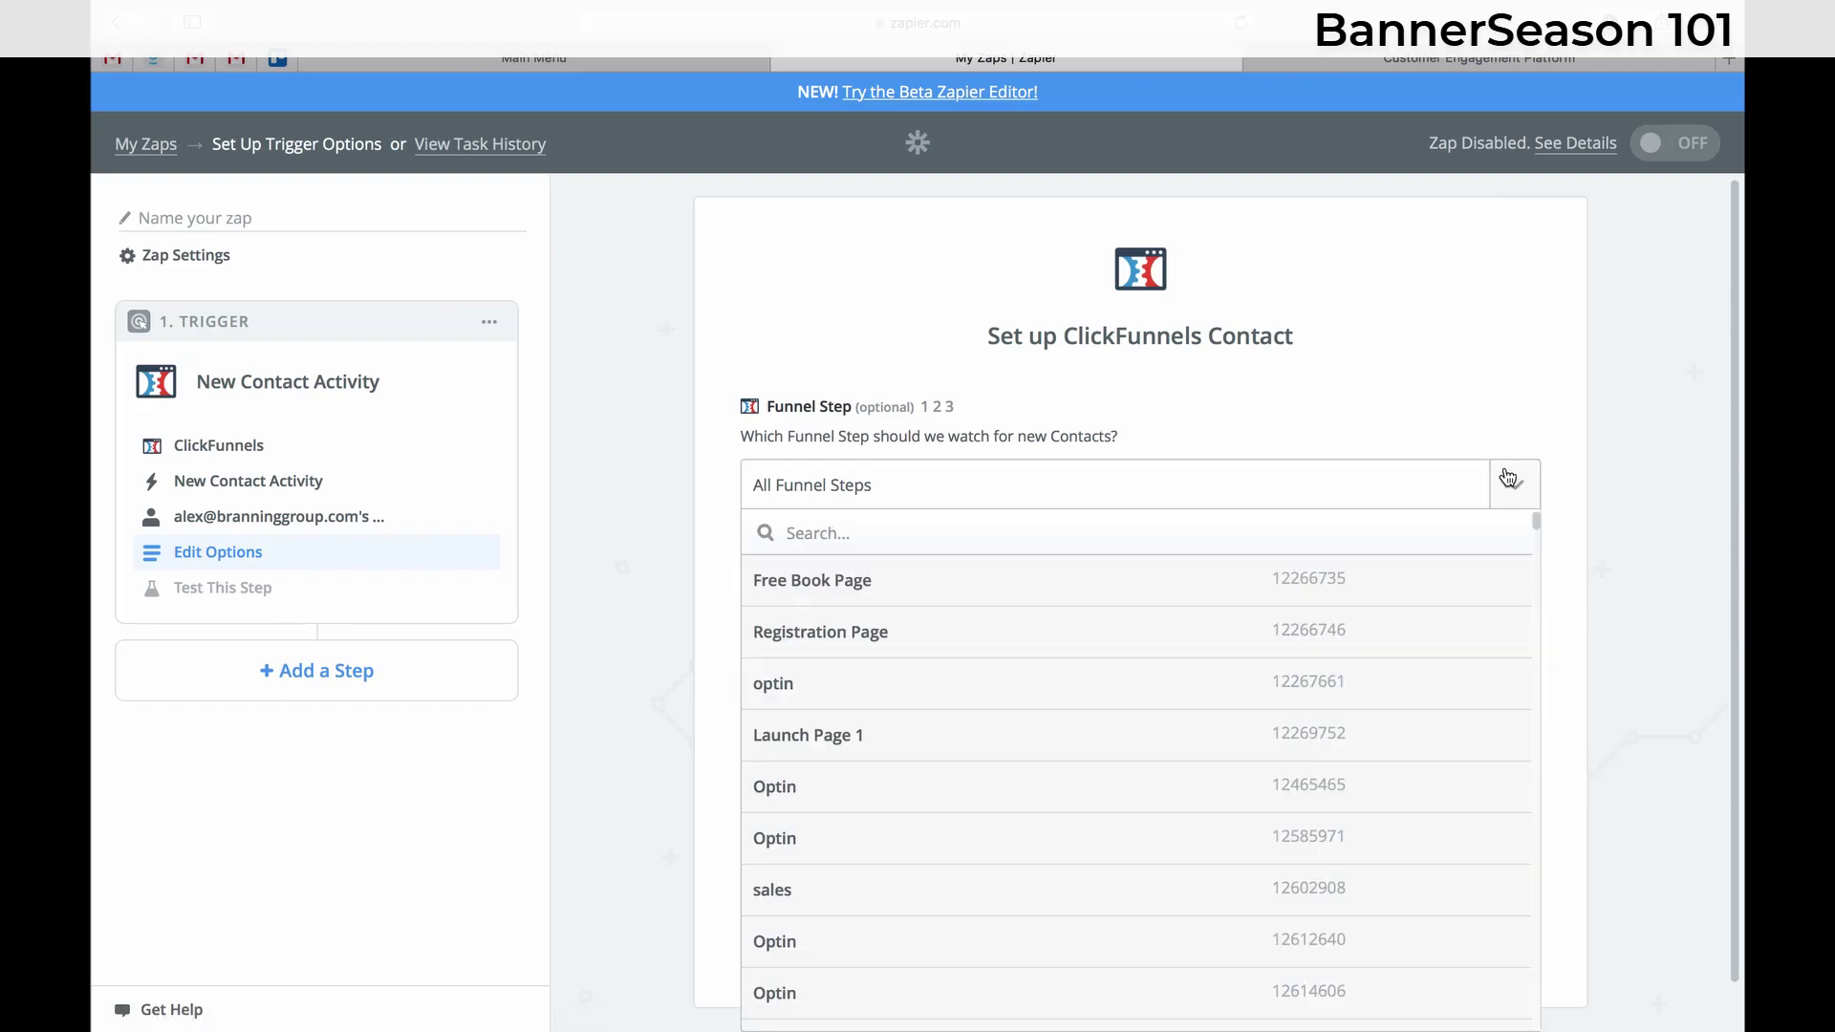
{"action": "scroll", "coordinate": [998, 893], "scroll_direction": "down", "scroll_amount": 20}
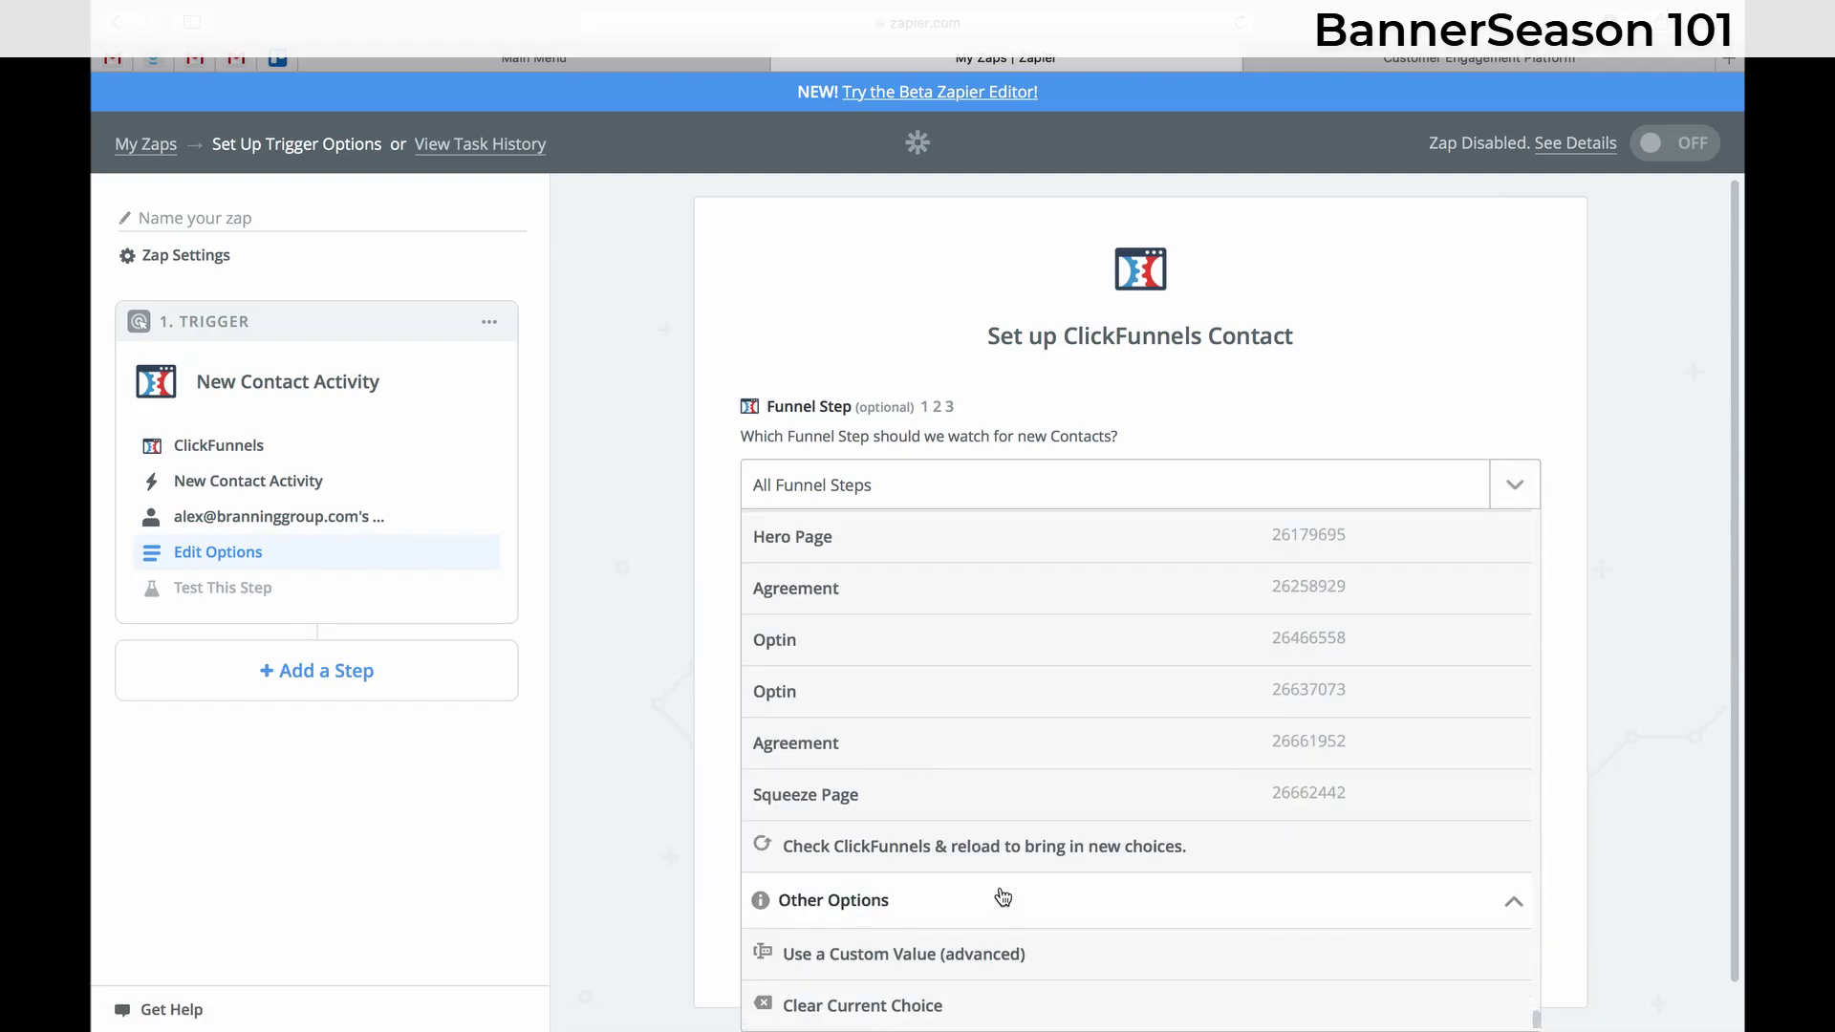
- Set Funnel Step to Newsletter, continue, and accept Contact A as the sample
{"action": "left_click", "coordinate": [912, 1013]}
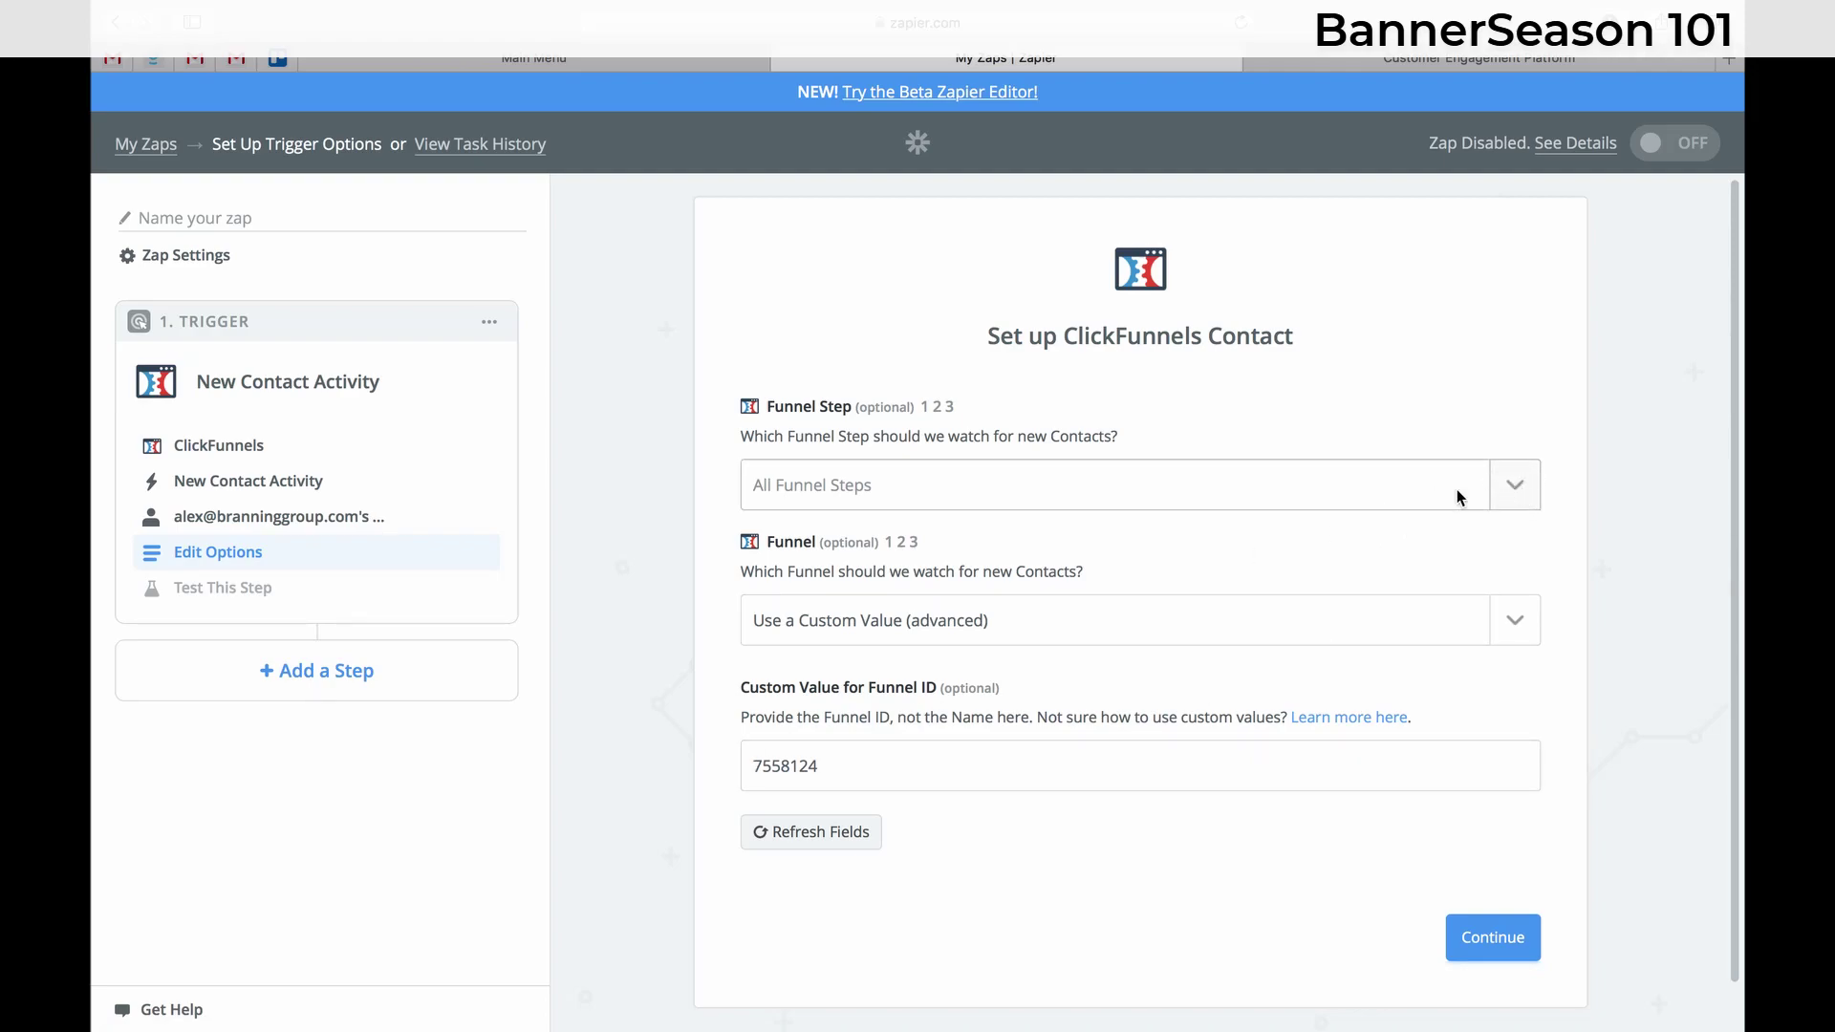
{"action": "left_click", "coordinate": [1513, 491]}
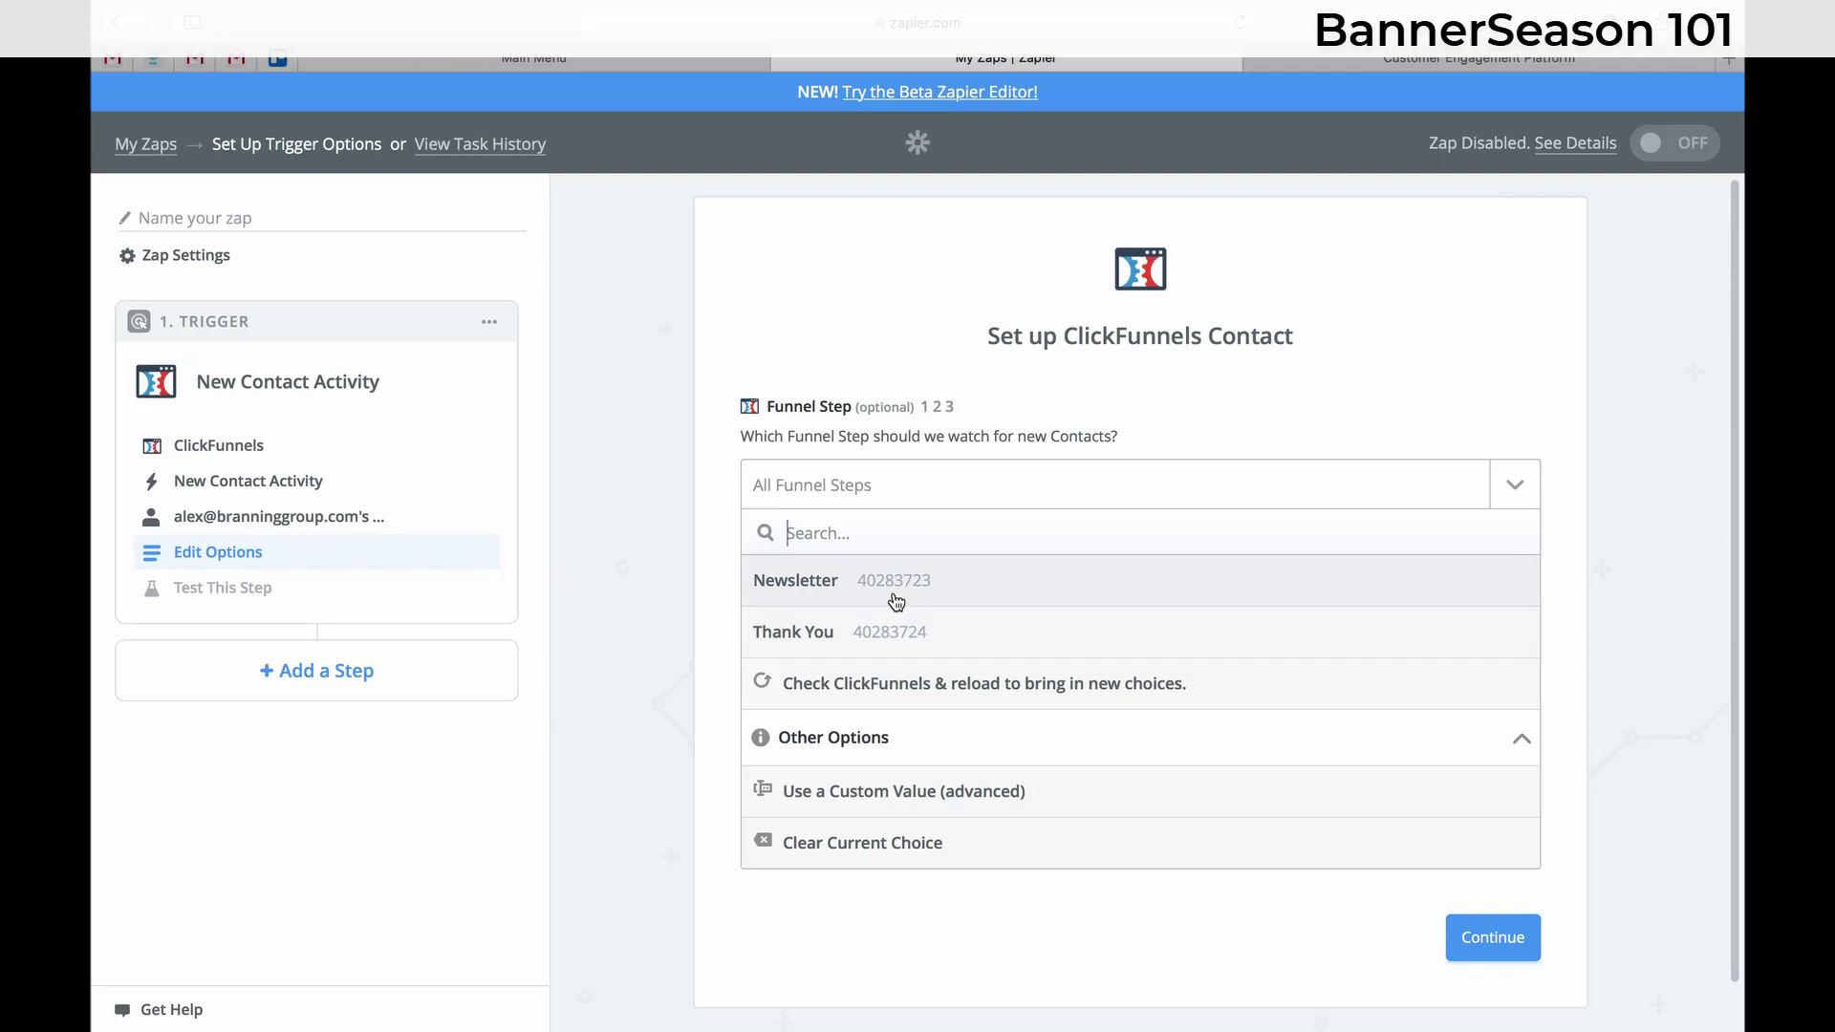
{"action": "left_click", "coordinate": [895, 593]}
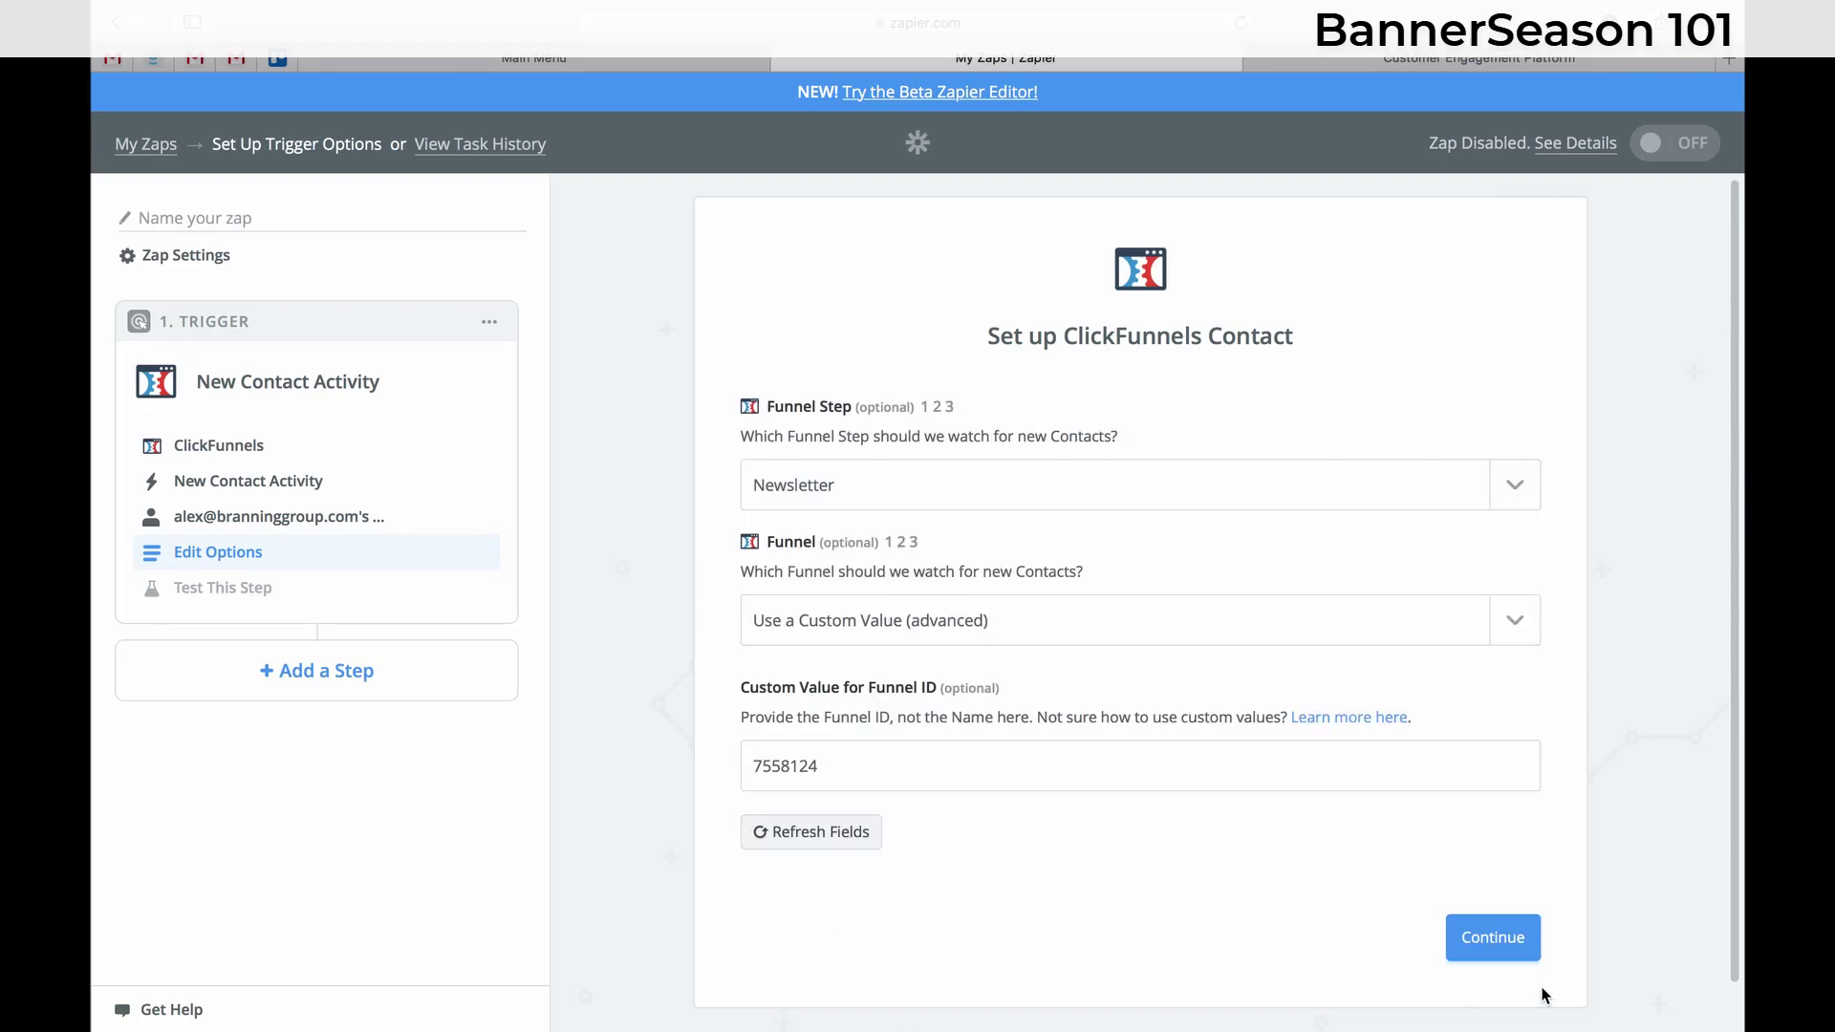
{"action": "left_click", "coordinate": [1525, 951]}
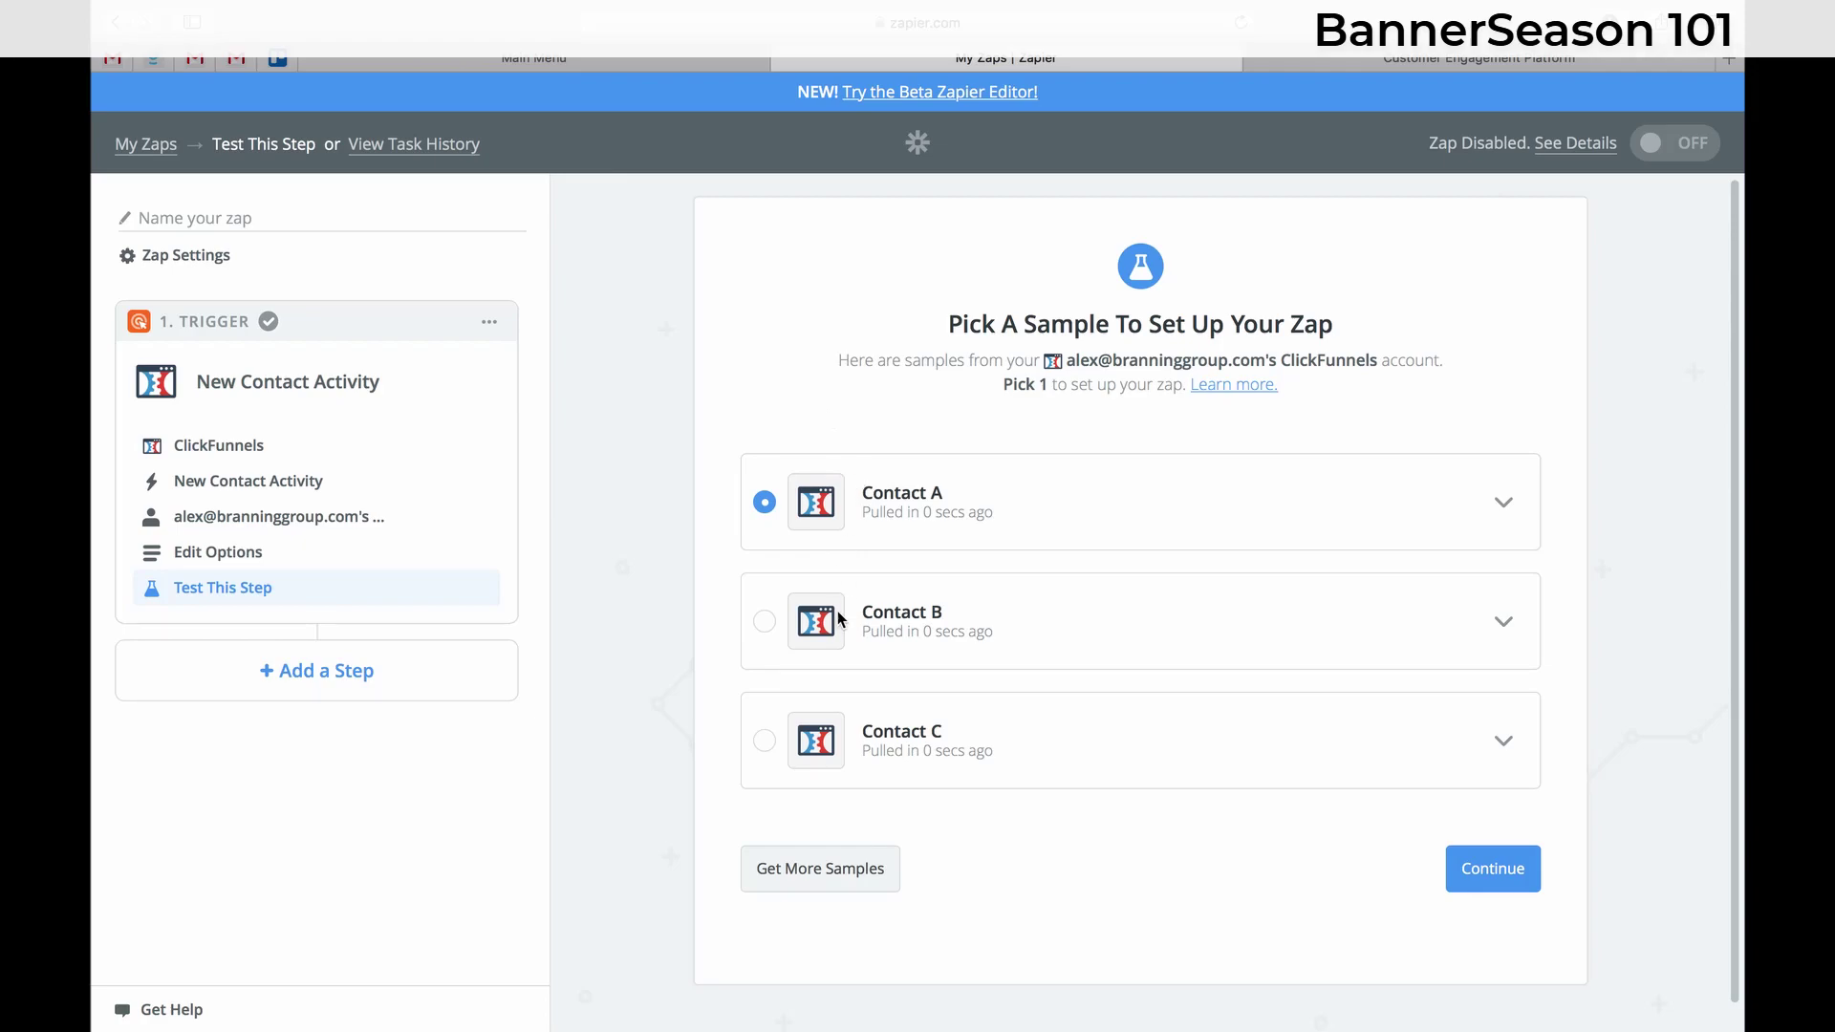
{"action": "left_click", "coordinate": [1487, 870]}
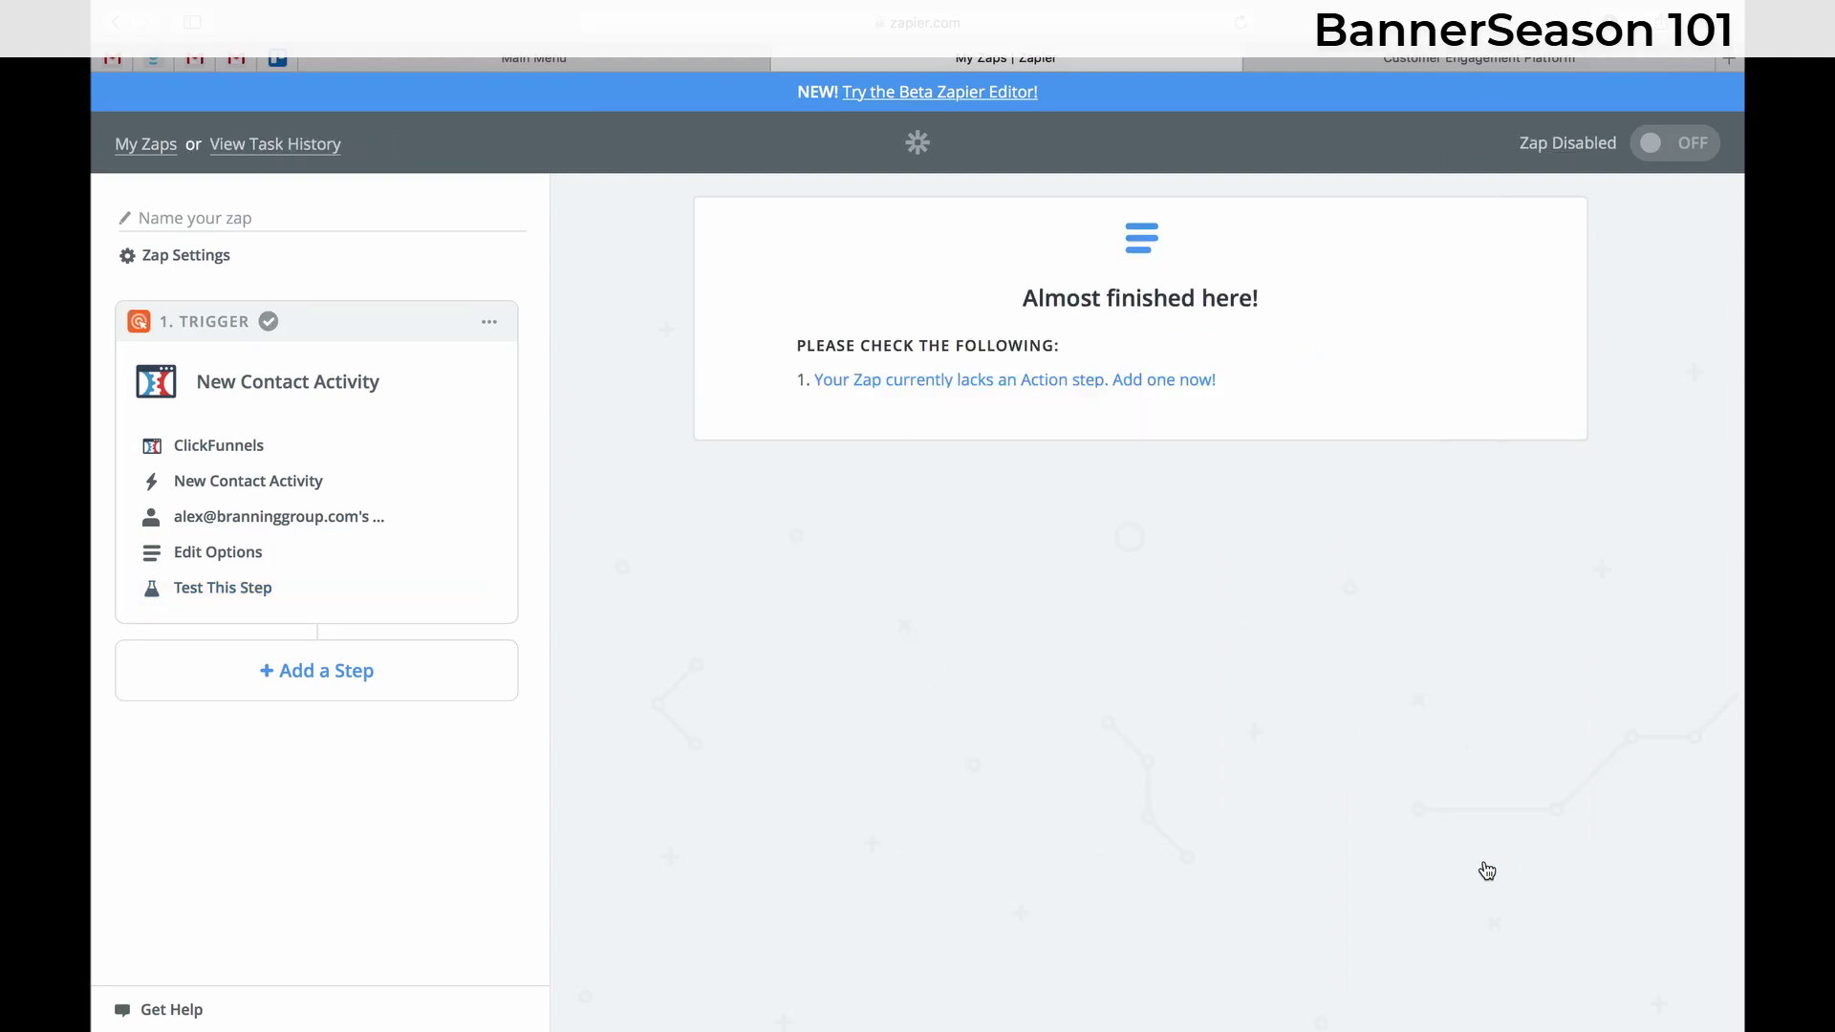
- Add a BannerSeason Create or Update Contact action using the existing BannerSeason account
{"action": "left_click", "coordinate": [989, 383]}
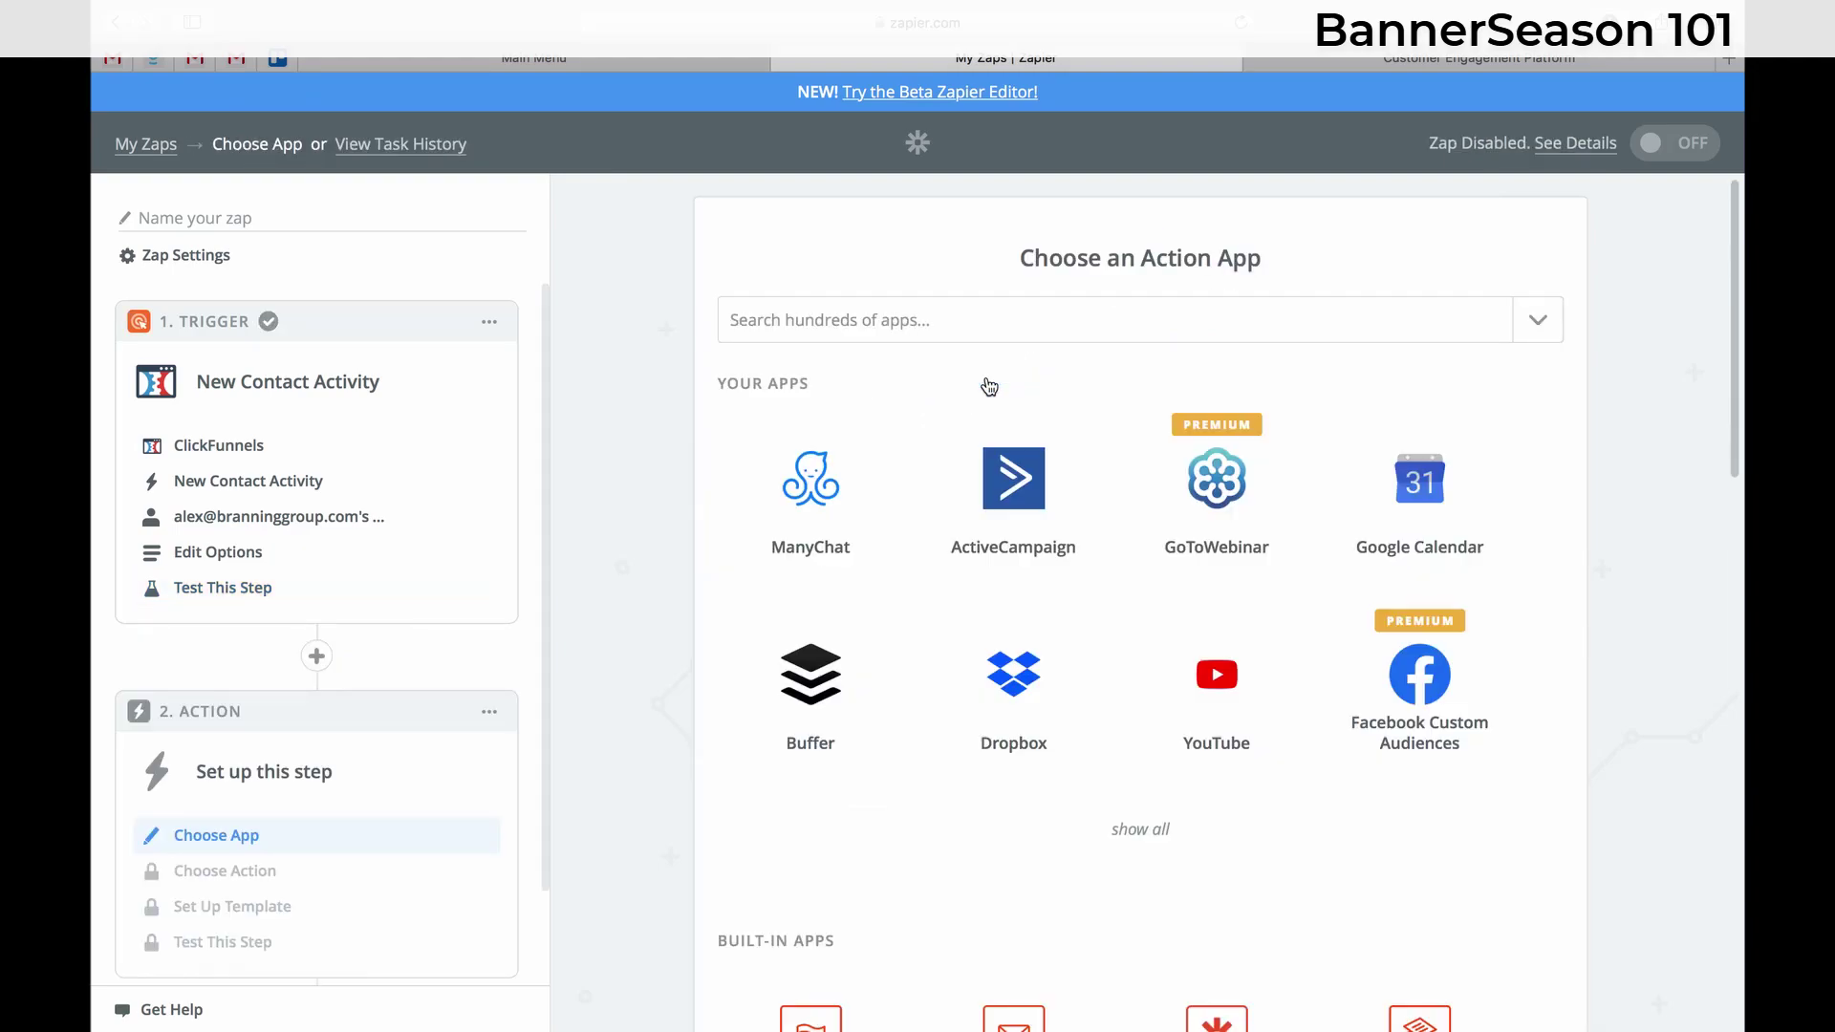
{"action": "left_click", "coordinate": [989, 320]}
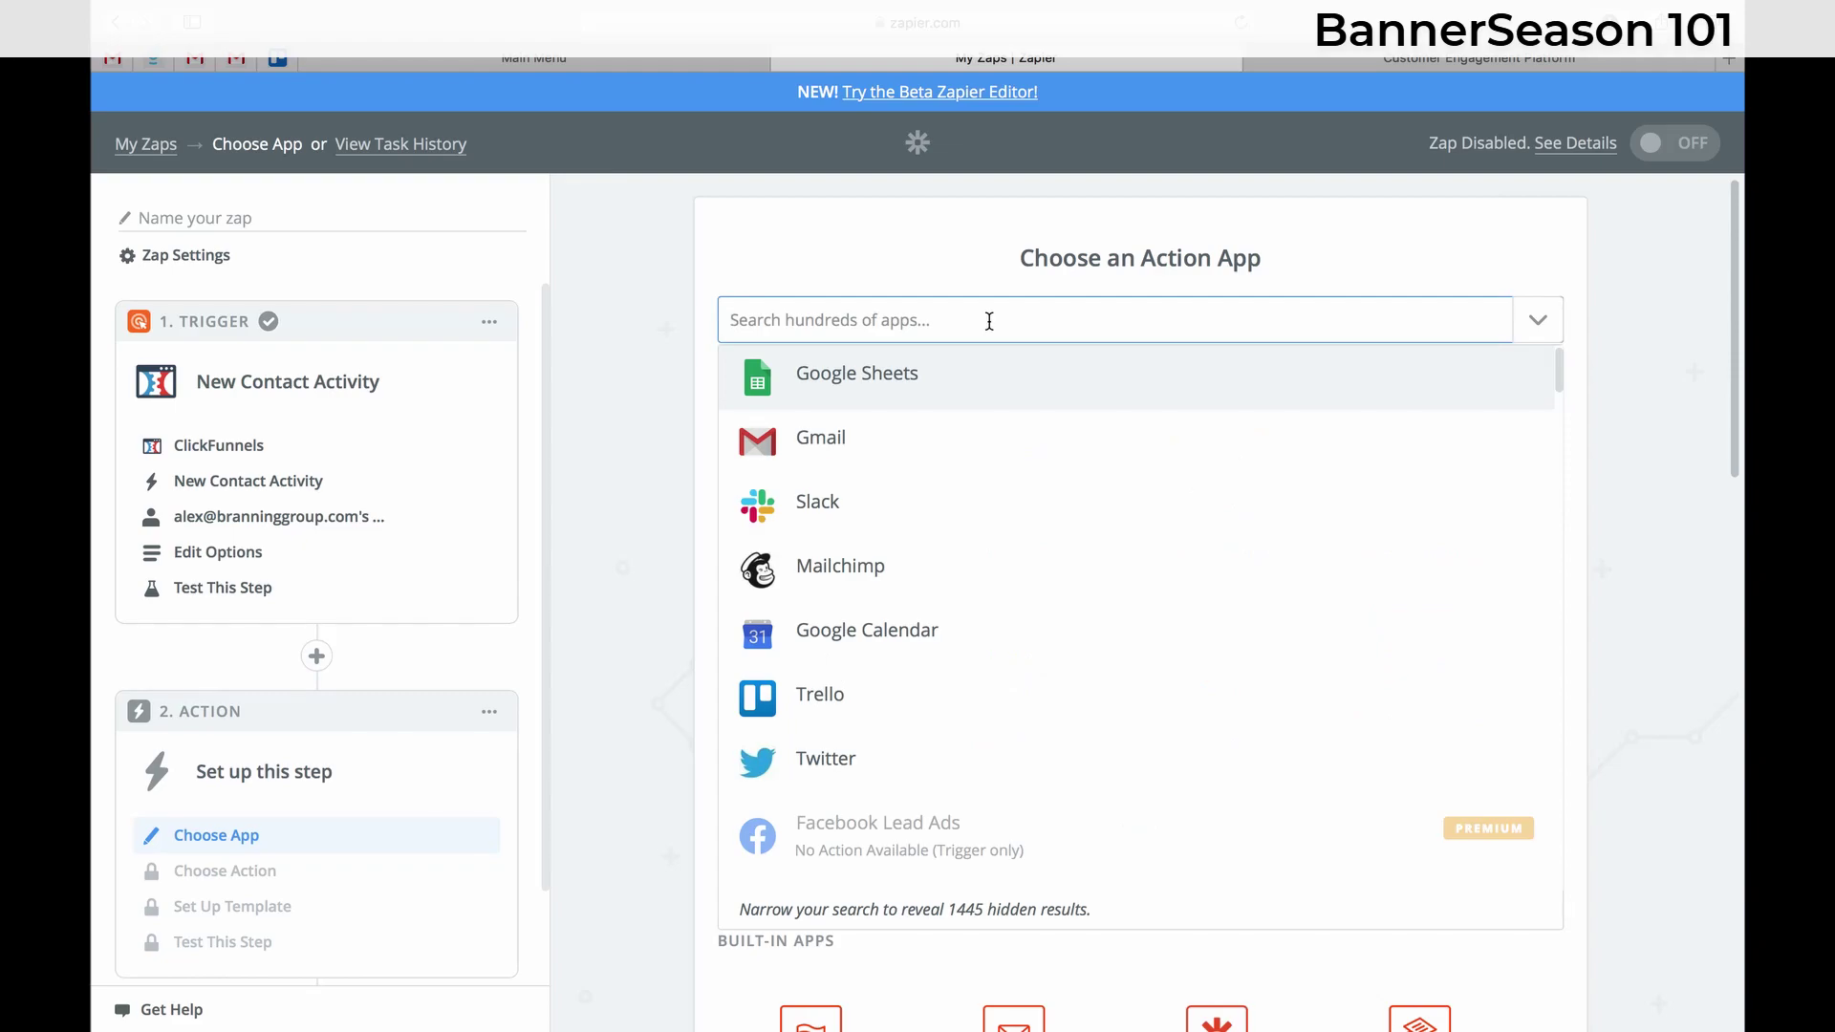
{"action": "type", "text": "bann"}
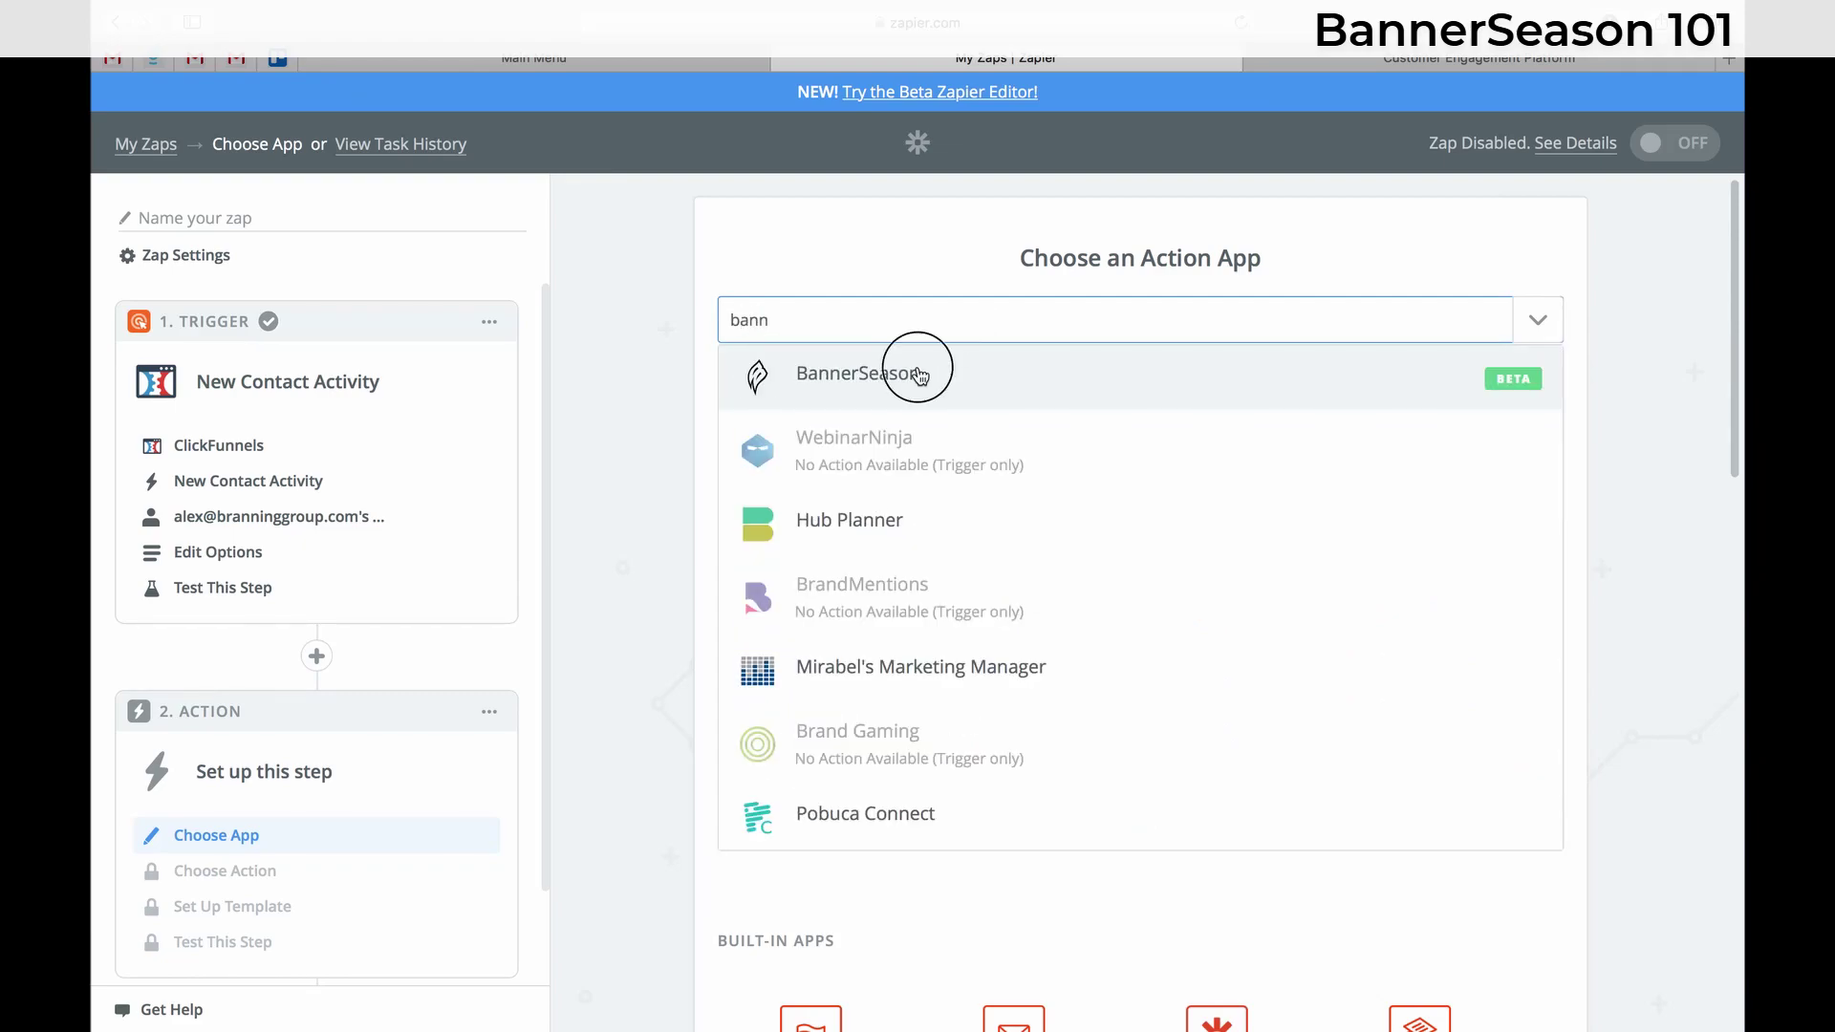
{"action": "left_click", "coordinate": [918, 373]}
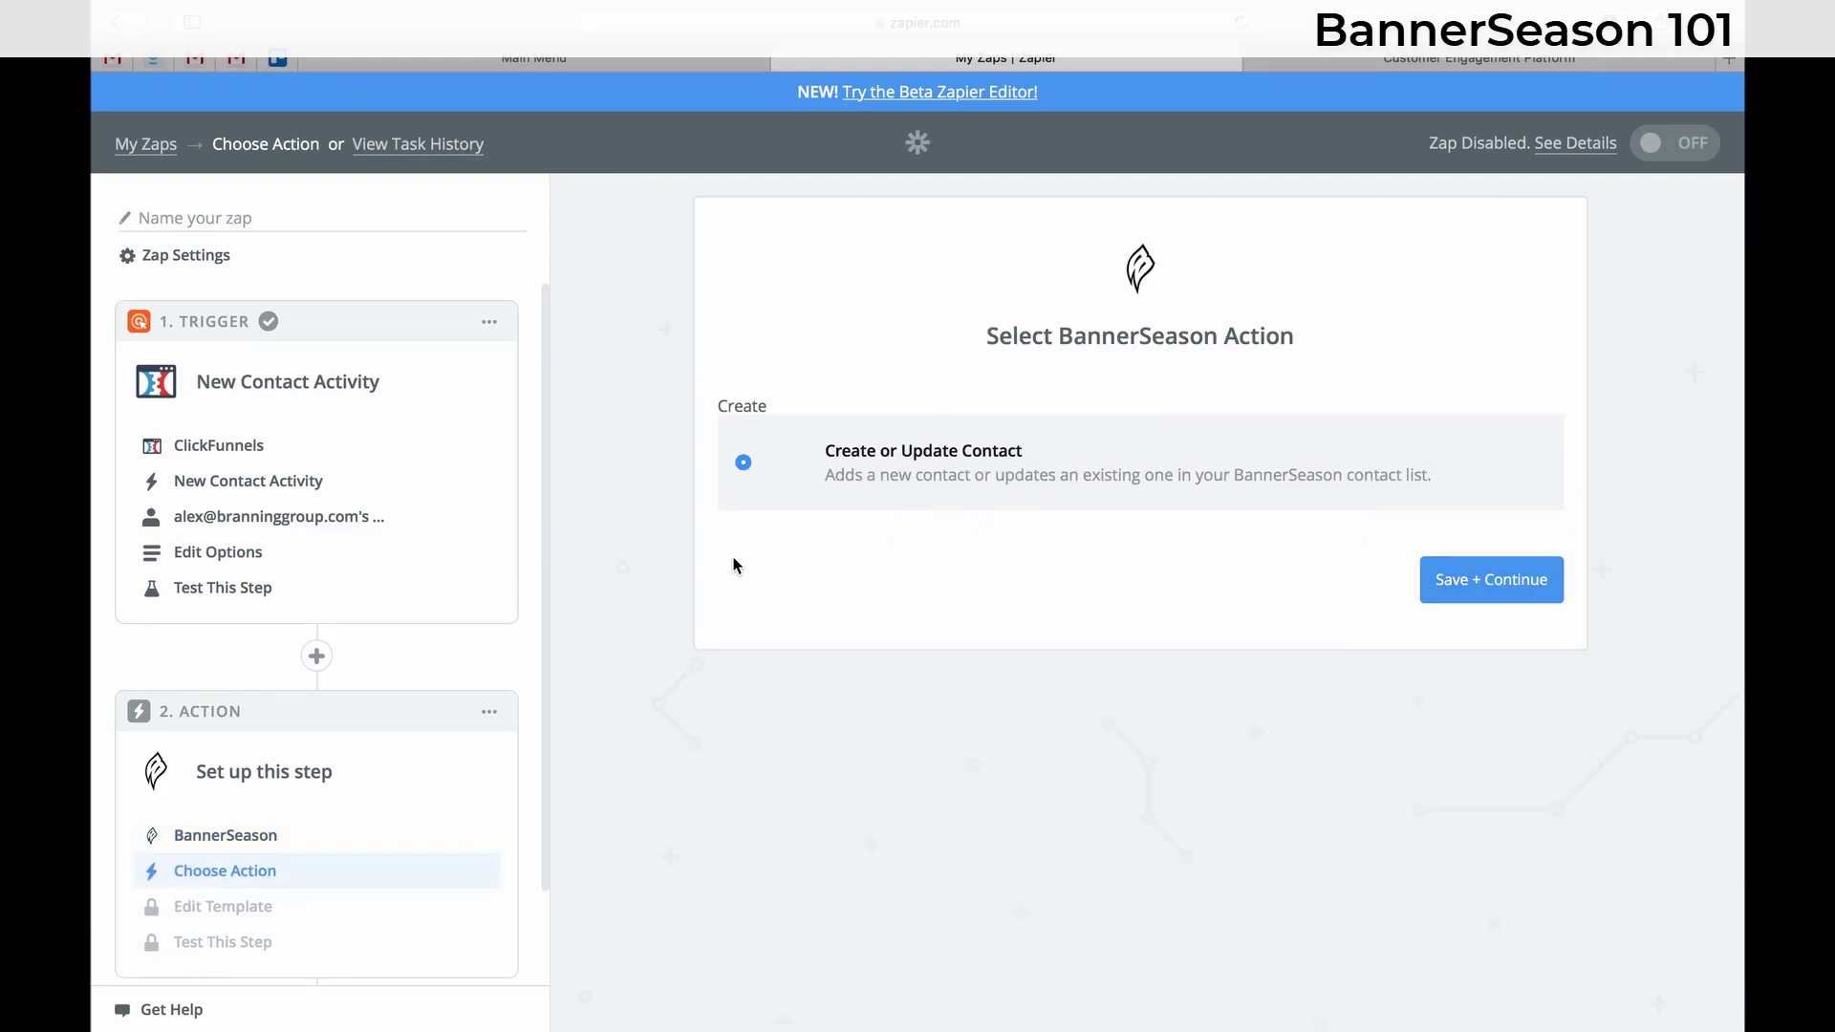
{"action": "left_click", "coordinate": [1462, 581]}
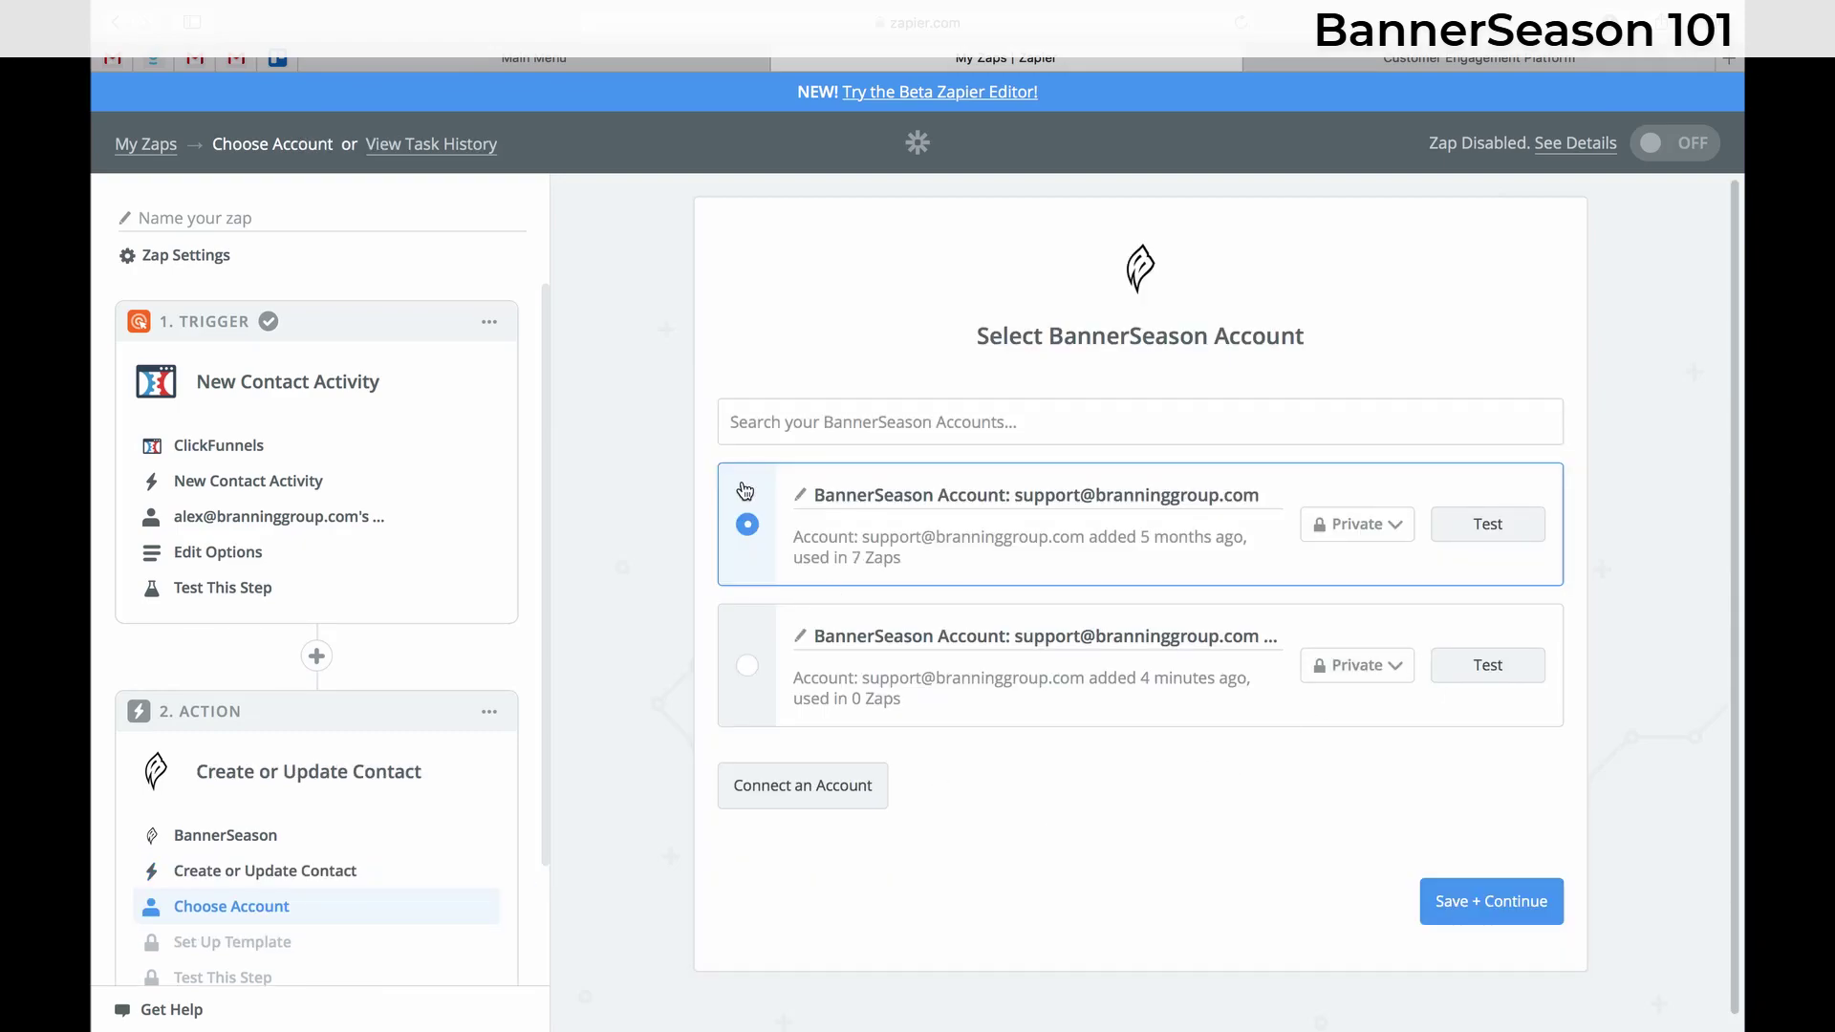
{"action": "left_click", "coordinate": [1488, 908]}
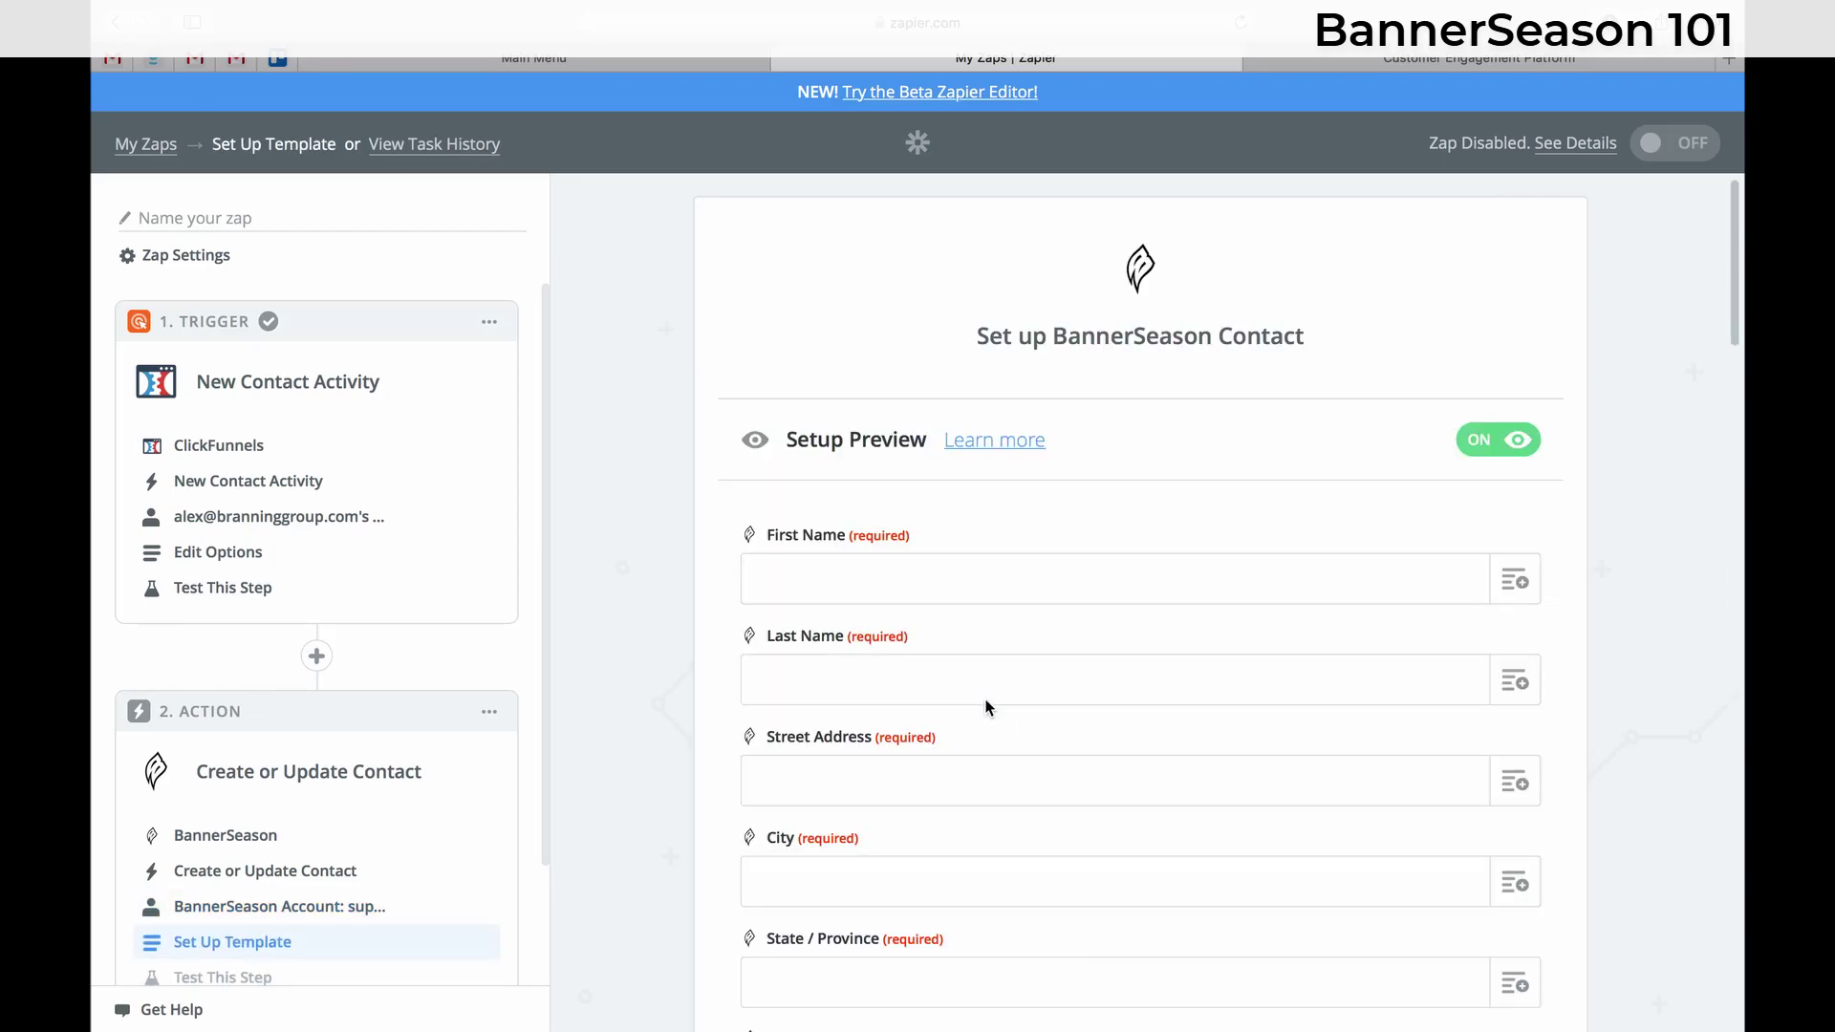
- Map First Name and Last Name to the ClickFunnels contact's first and last name
{"action": "scroll", "coordinate": [985, 705], "scroll_direction": "down", "scroll_amount": 3}
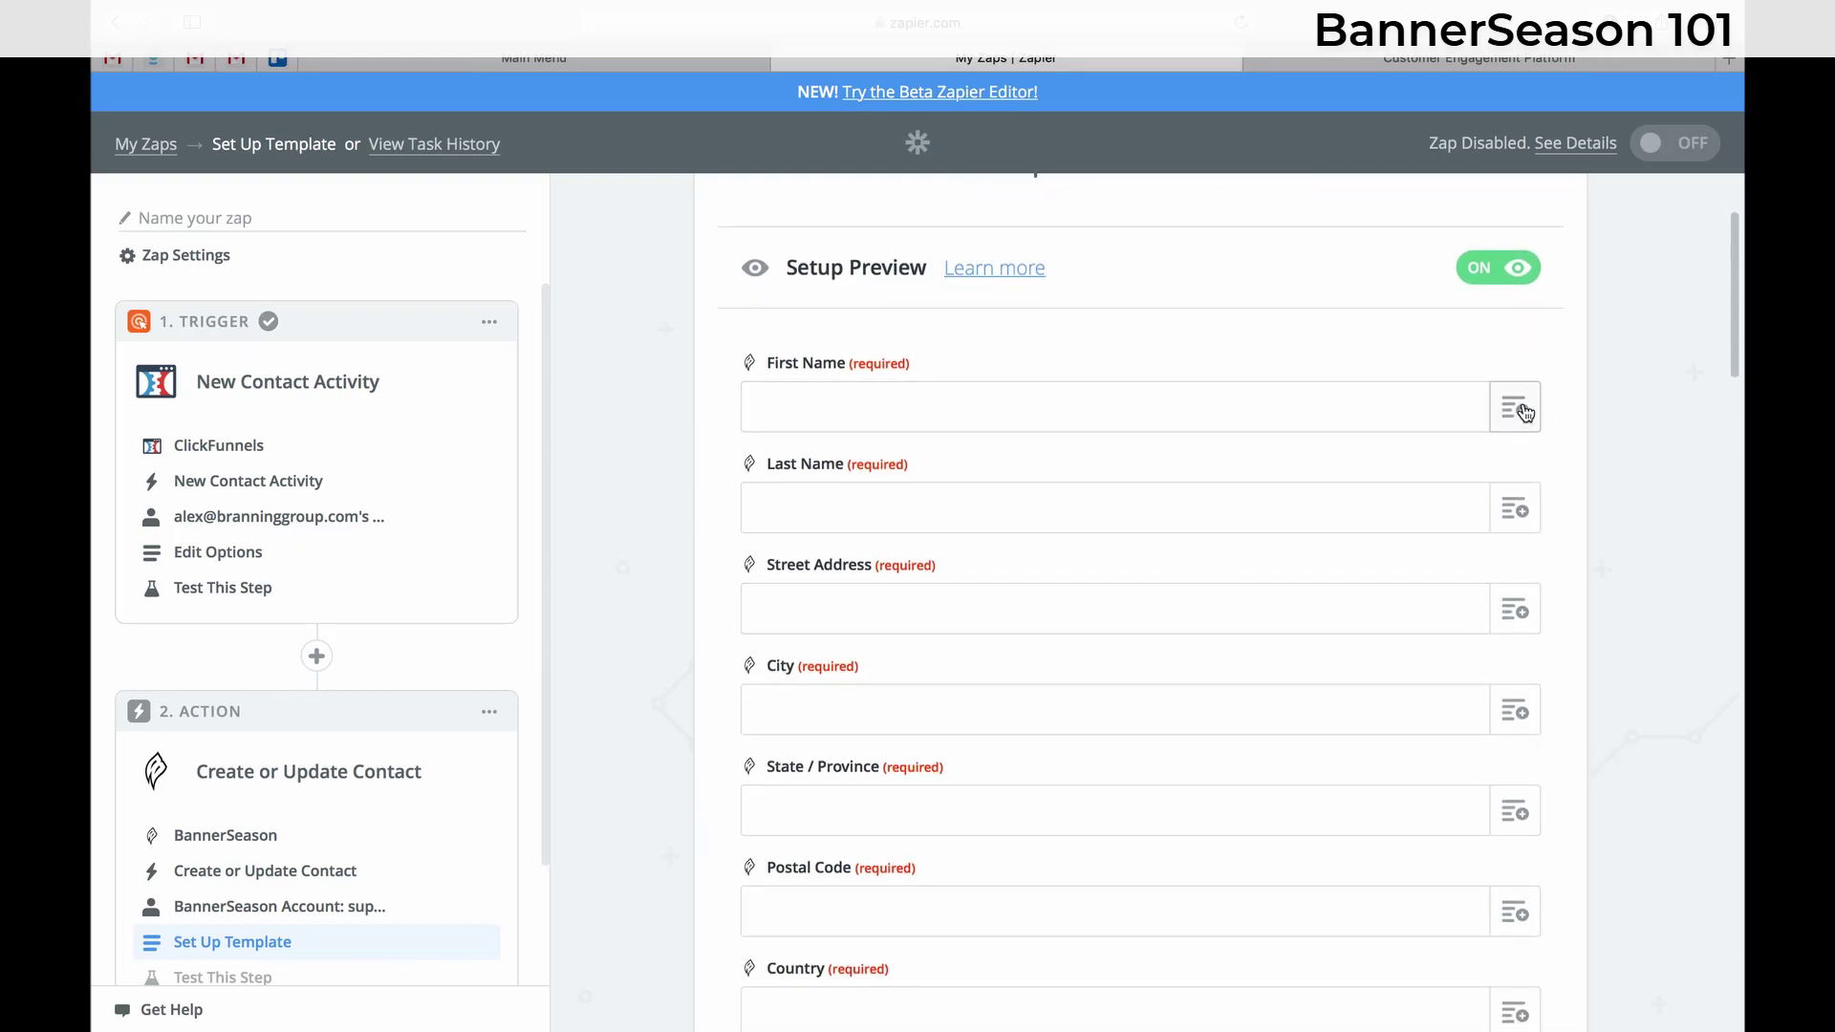
{"action": "left_click", "coordinate": [1525, 412]}
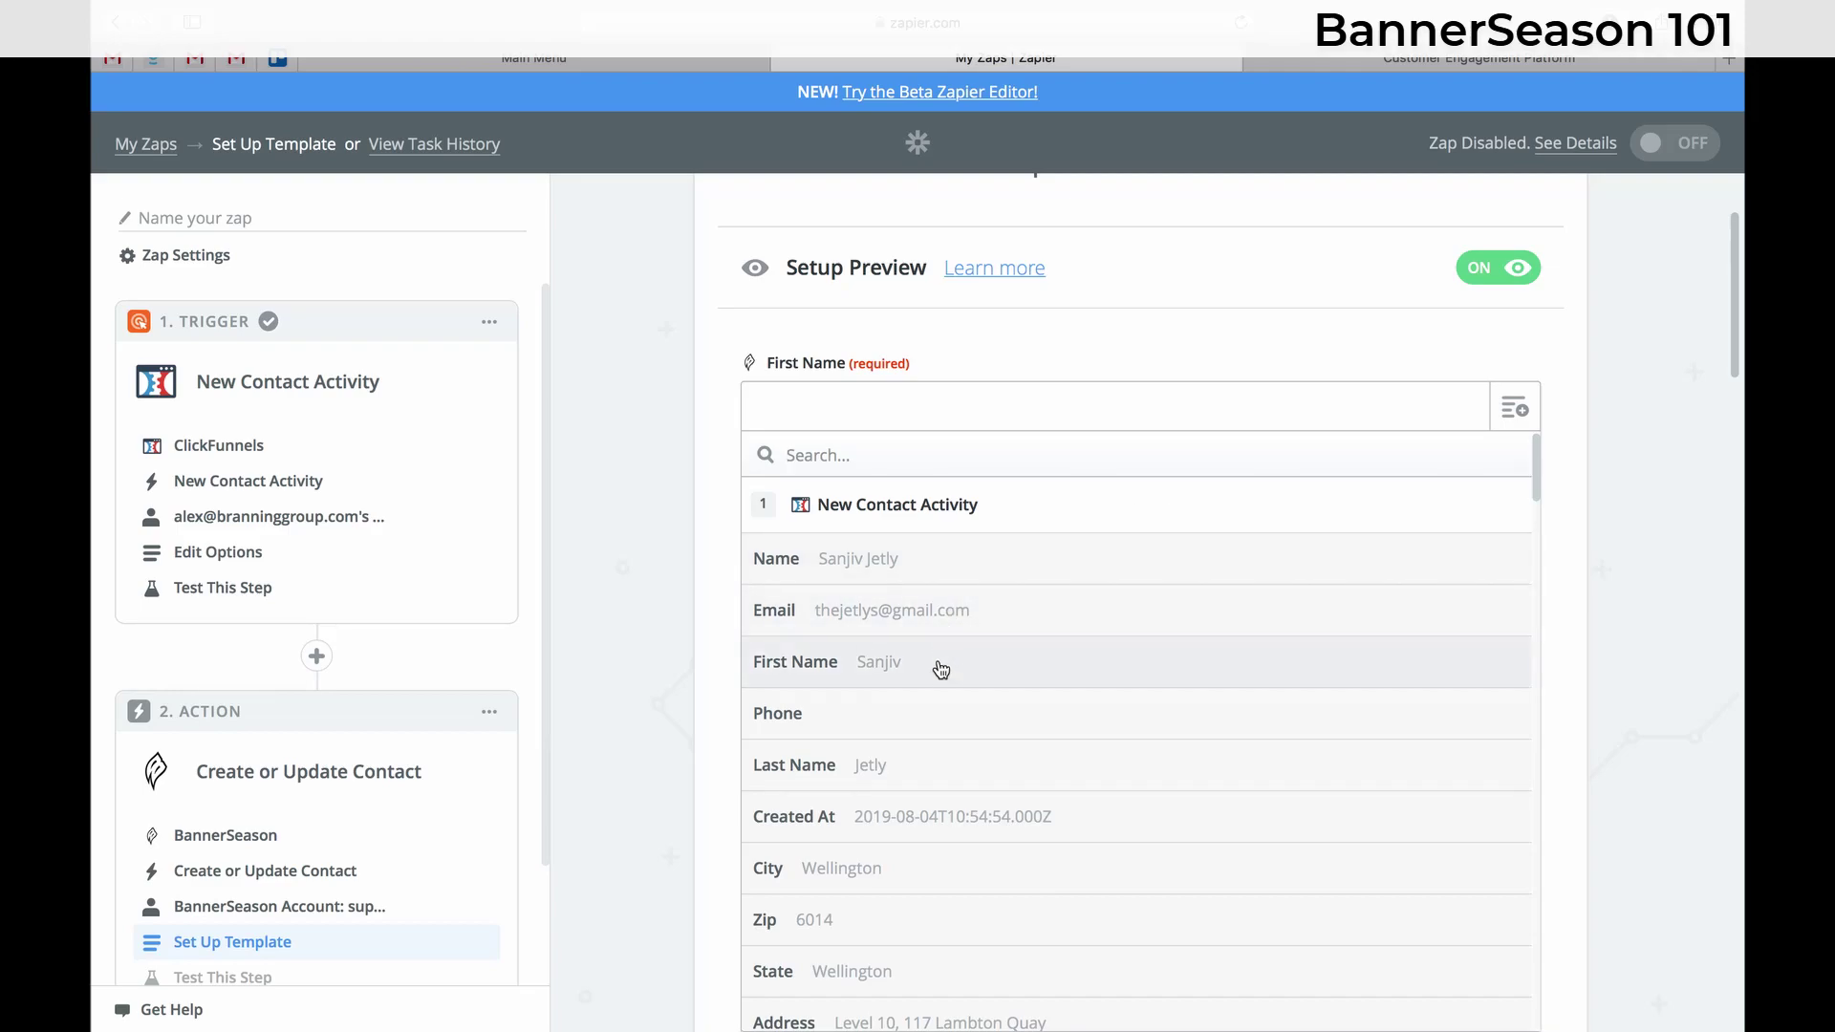
{"action": "left_click", "coordinate": [941, 671]}
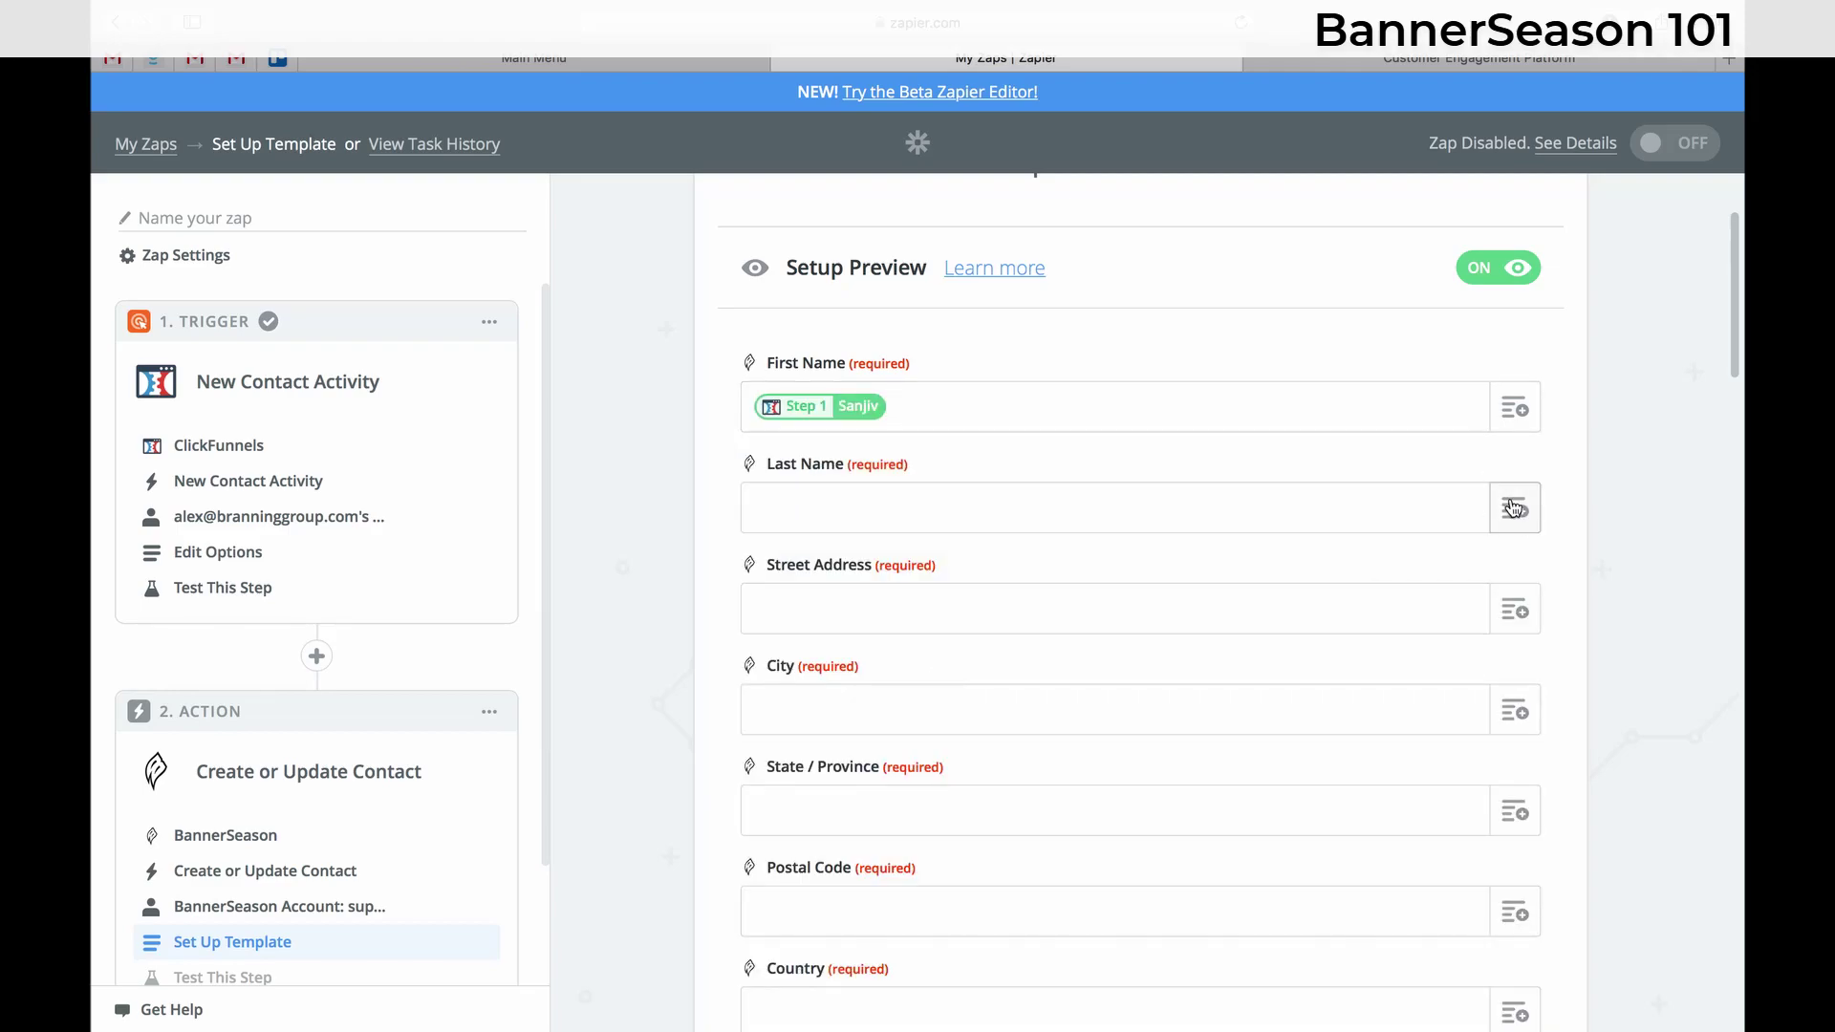
{"action": "left_click", "coordinate": [1518, 507]}
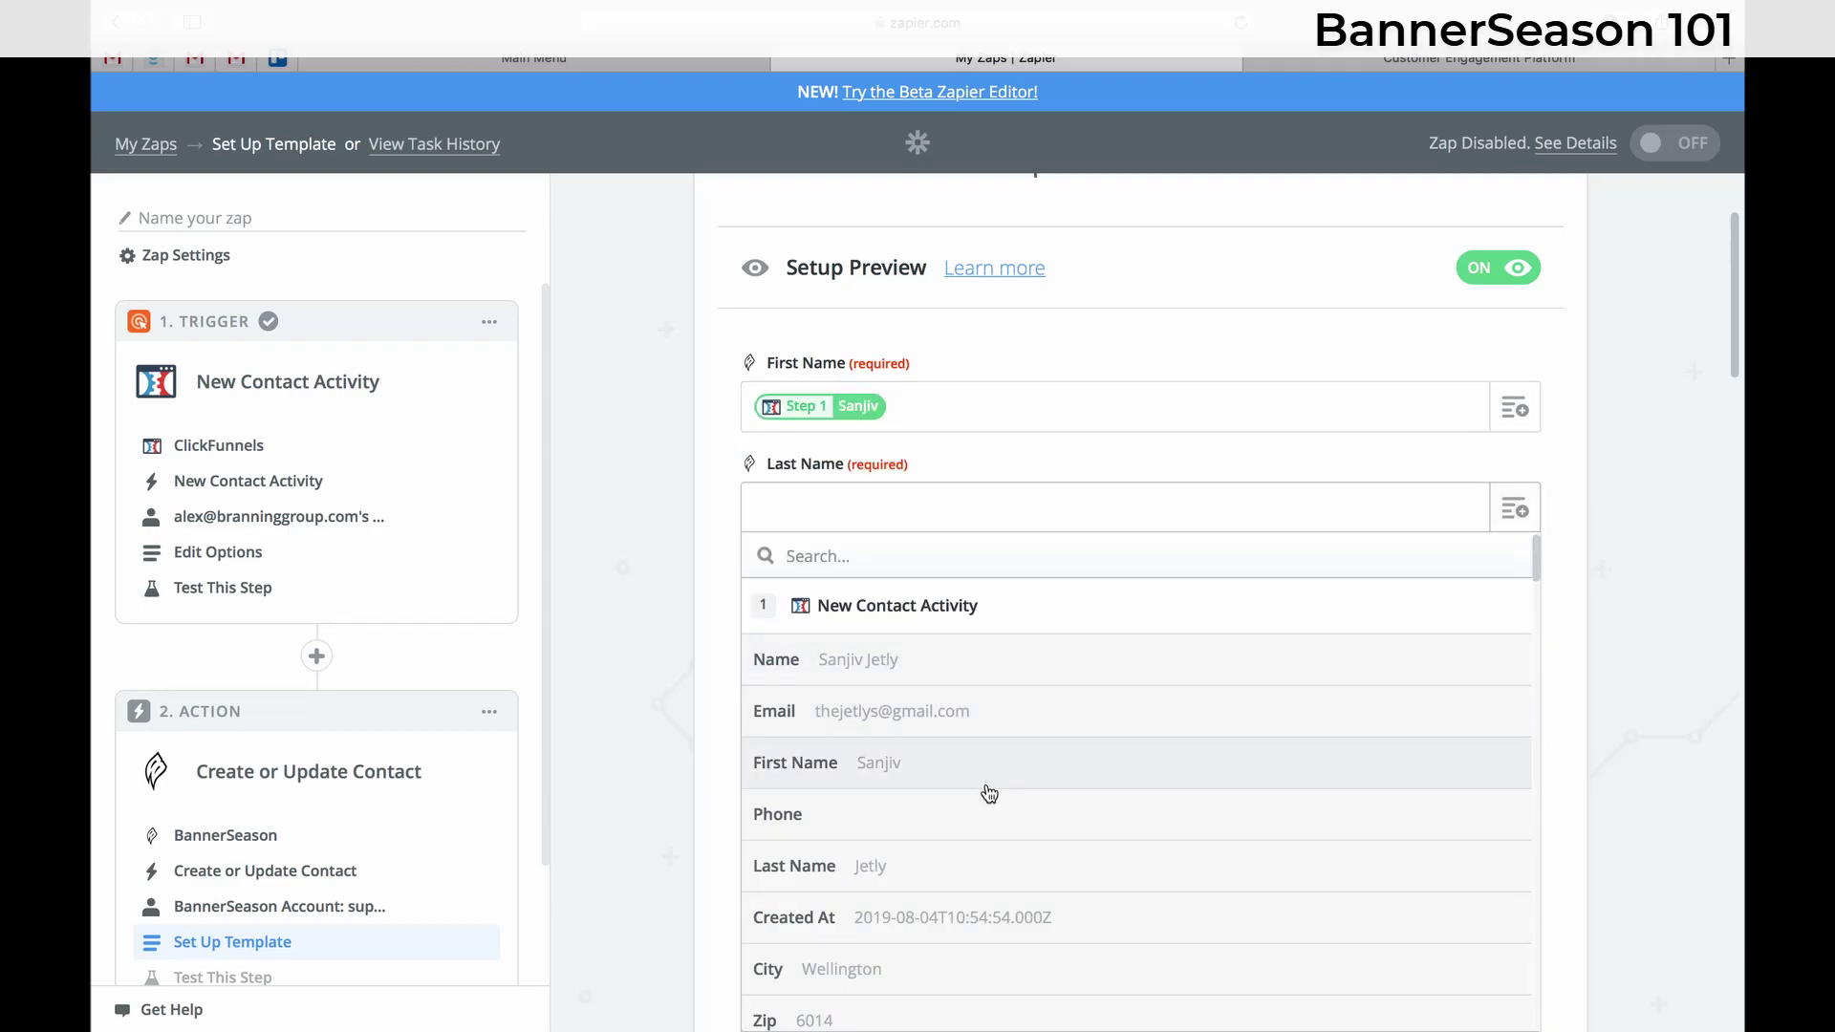
{"action": "left_click", "coordinate": [965, 869]}
- Map Street Address, City and State / Province to the contact's address, city and state
{"action": "left_click", "coordinate": [1514, 617]}
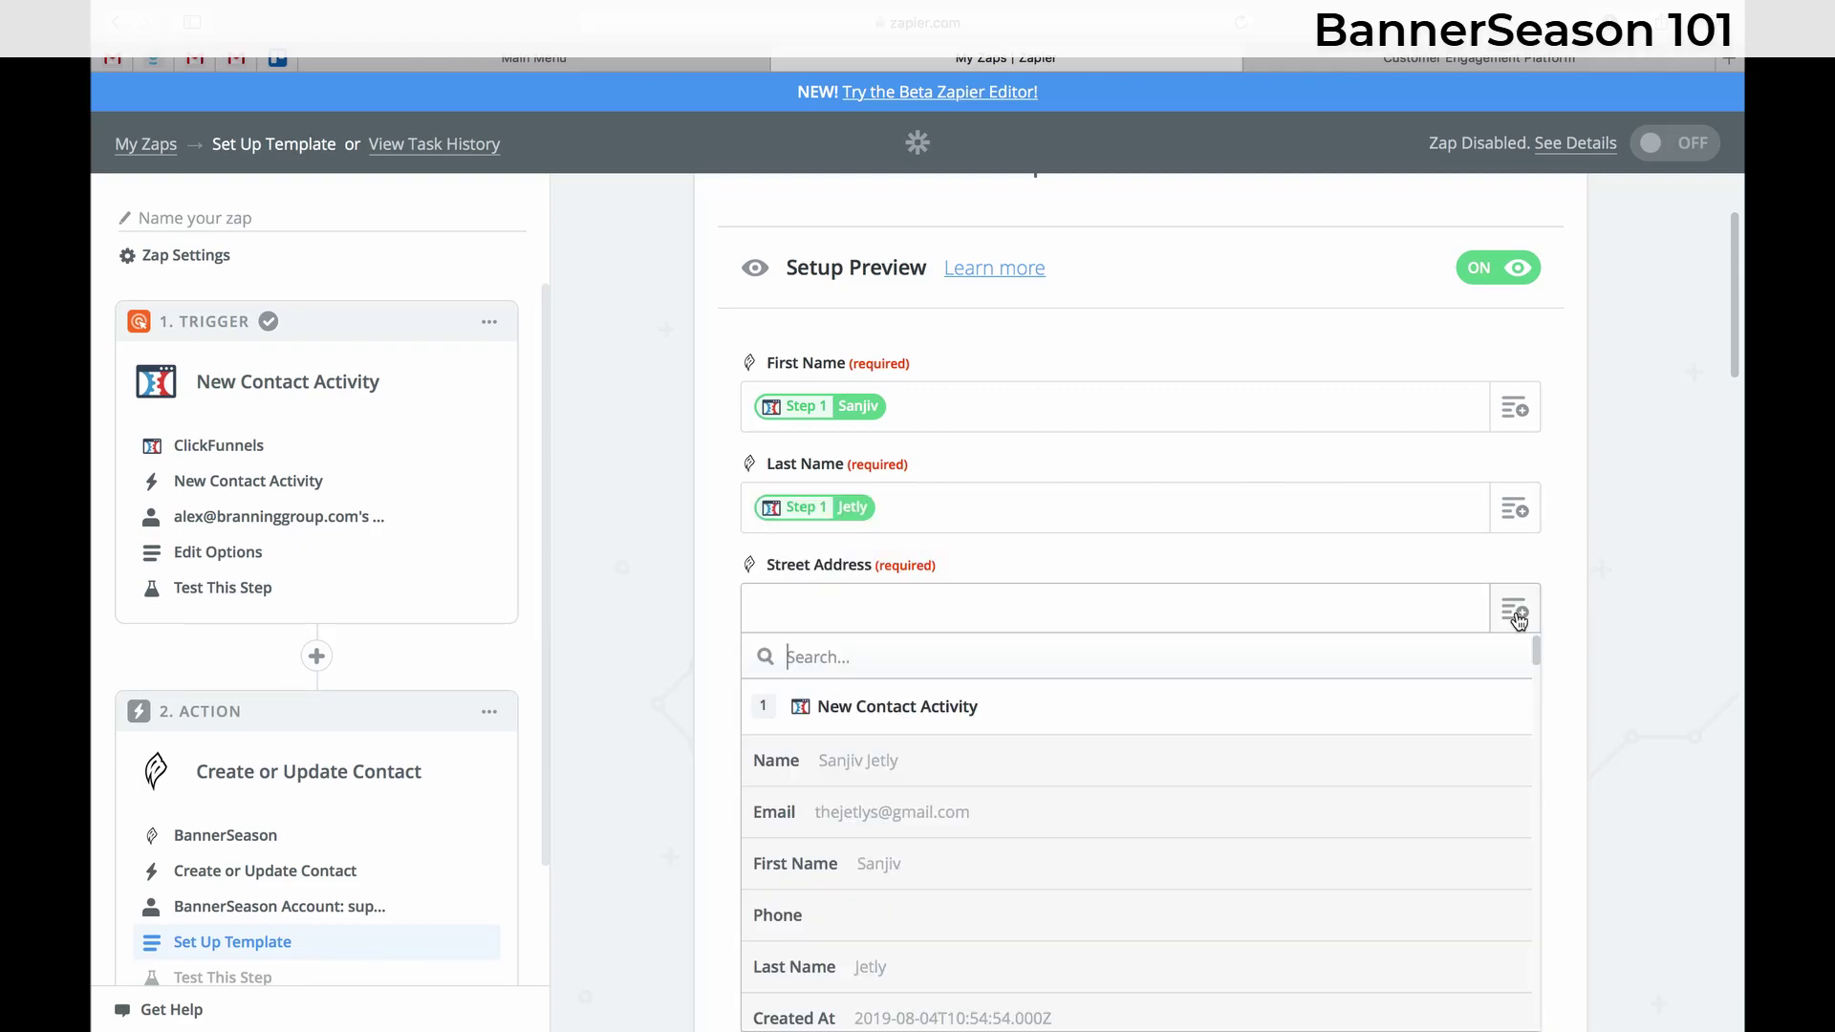
{"action": "scroll", "coordinate": [942, 869], "scroll_direction": "down", "scroll_amount": 5}
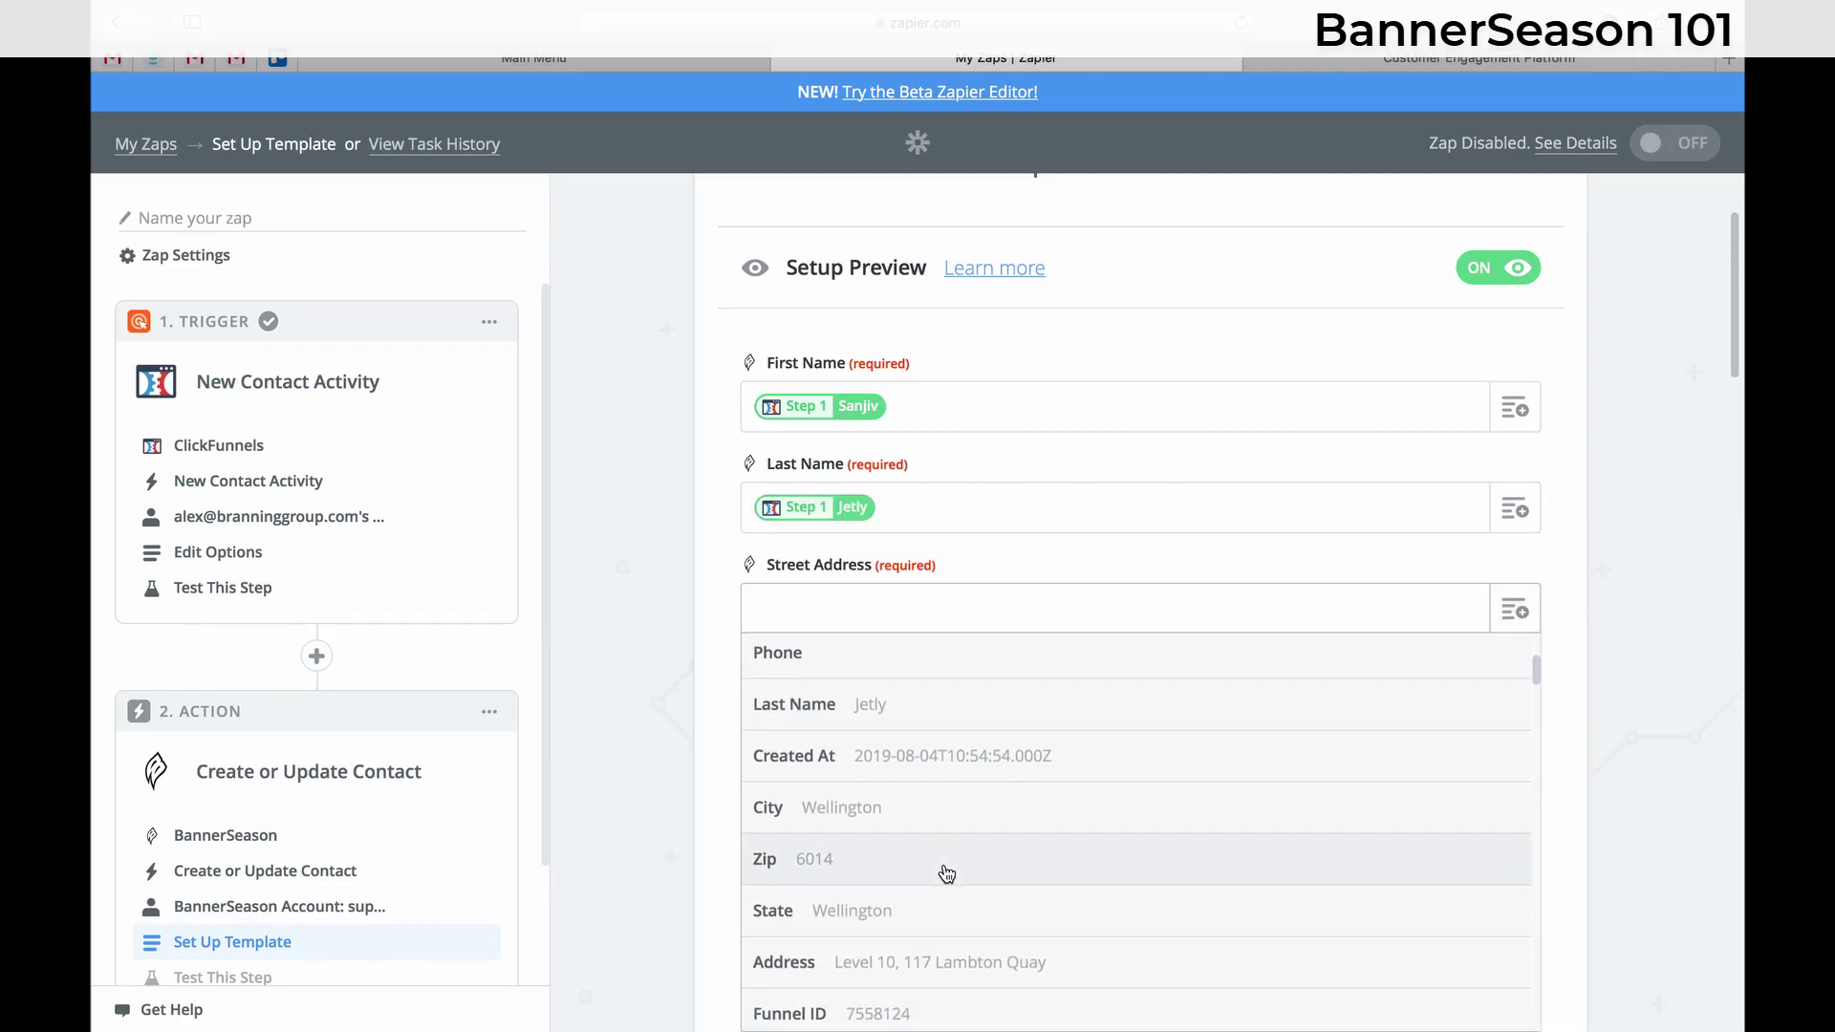
{"action": "left_click", "coordinate": [946, 879]}
{"action": "scroll", "coordinate": [1081, 799], "scroll_direction": "down", "scroll_amount": 4}
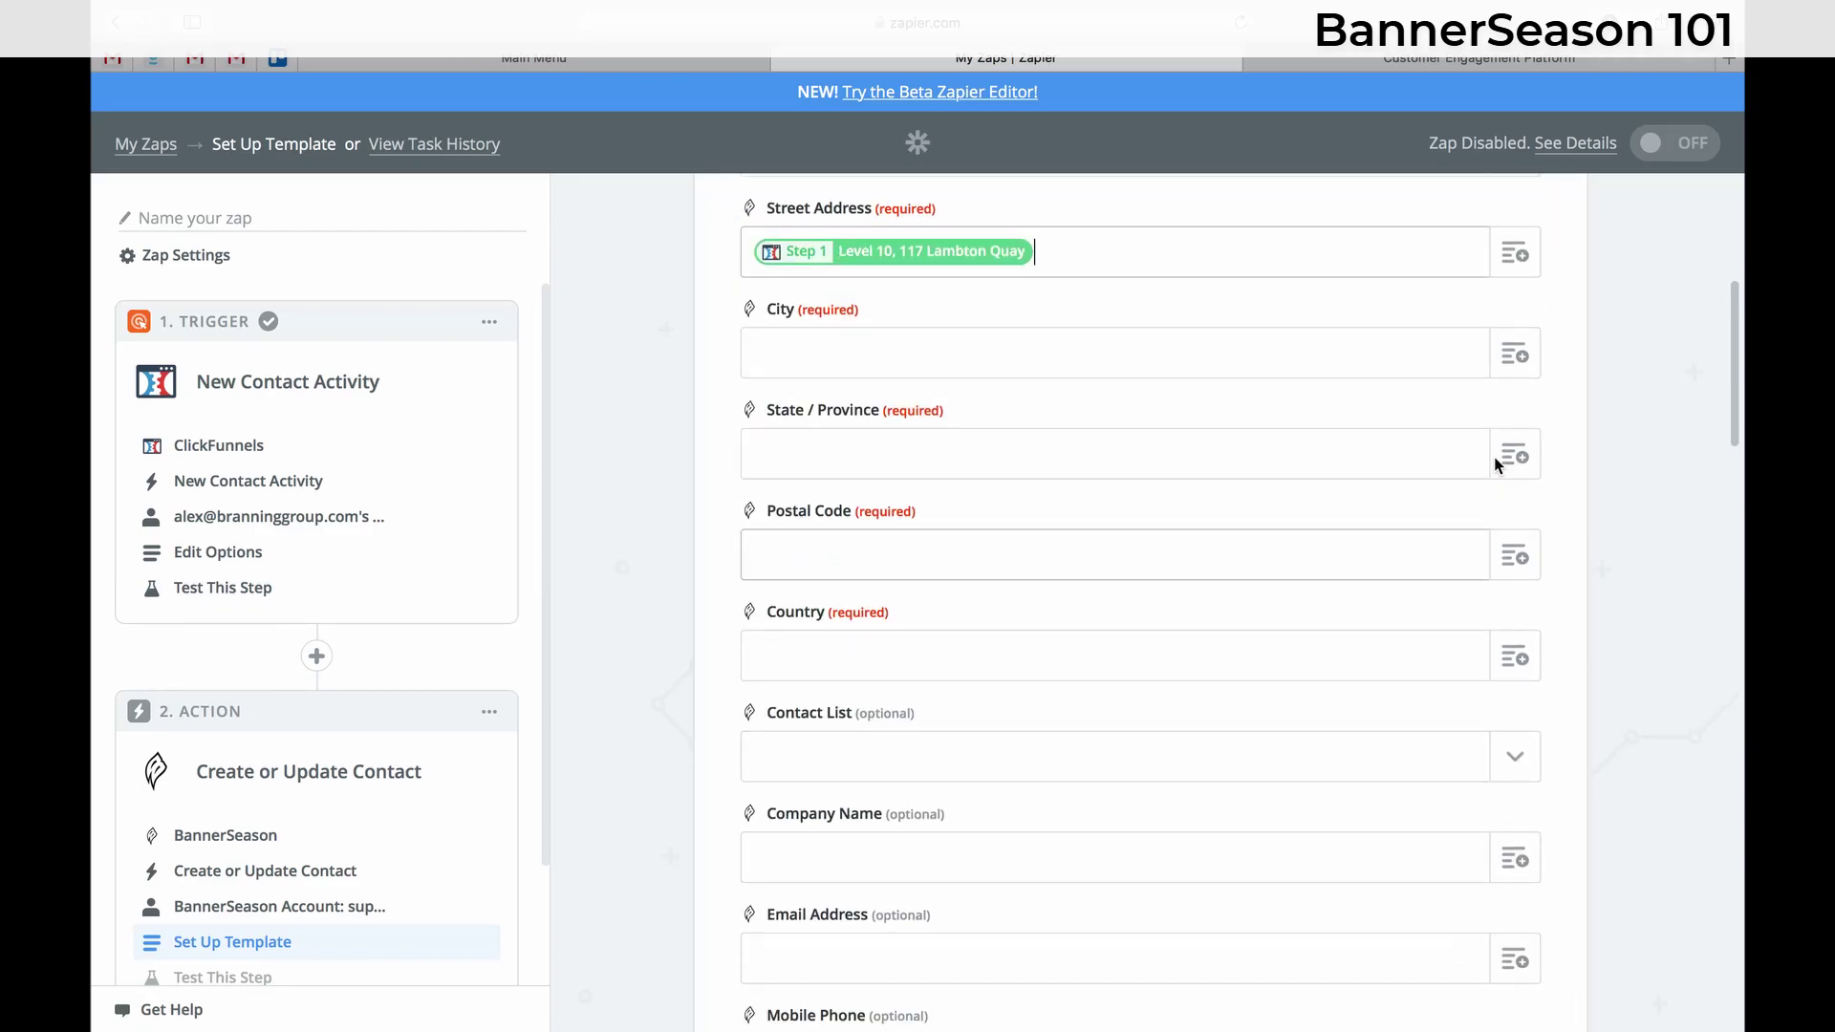
{"action": "left_click", "coordinate": [1515, 355]}
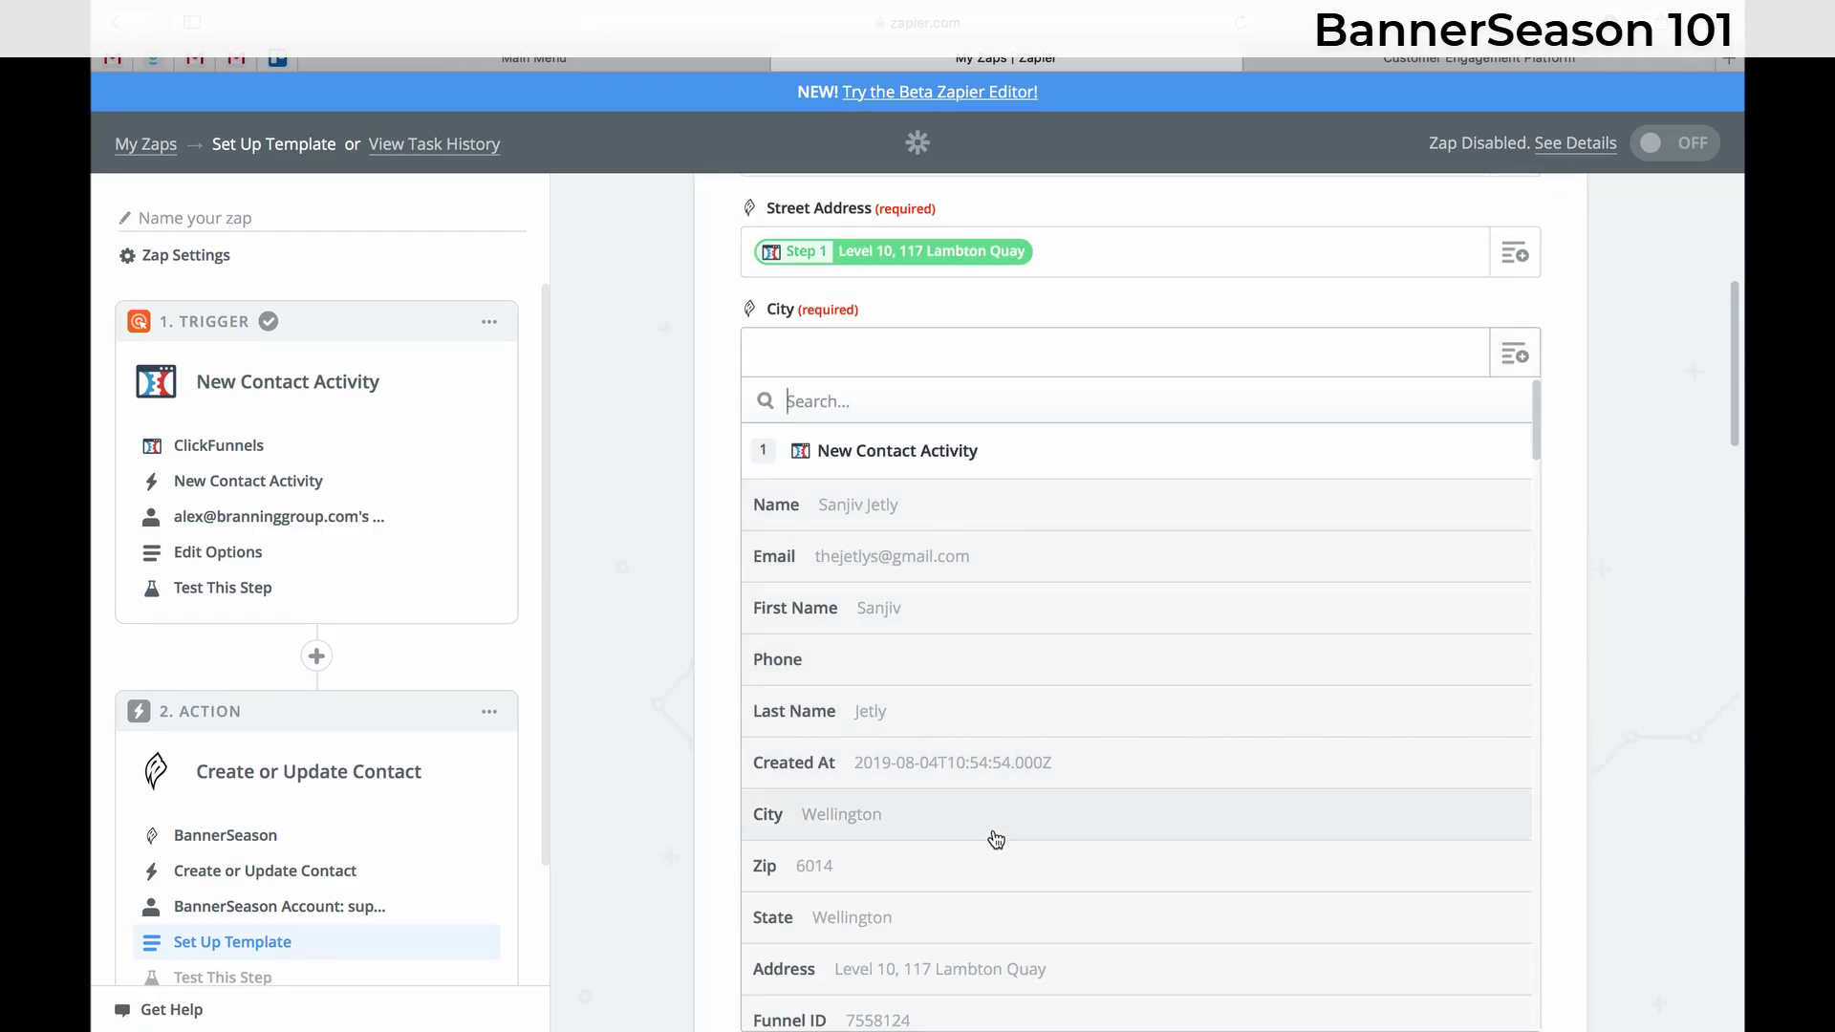
{"action": "left_click", "coordinate": [994, 834]}
{"action": "left_click", "coordinate": [1503, 456]}
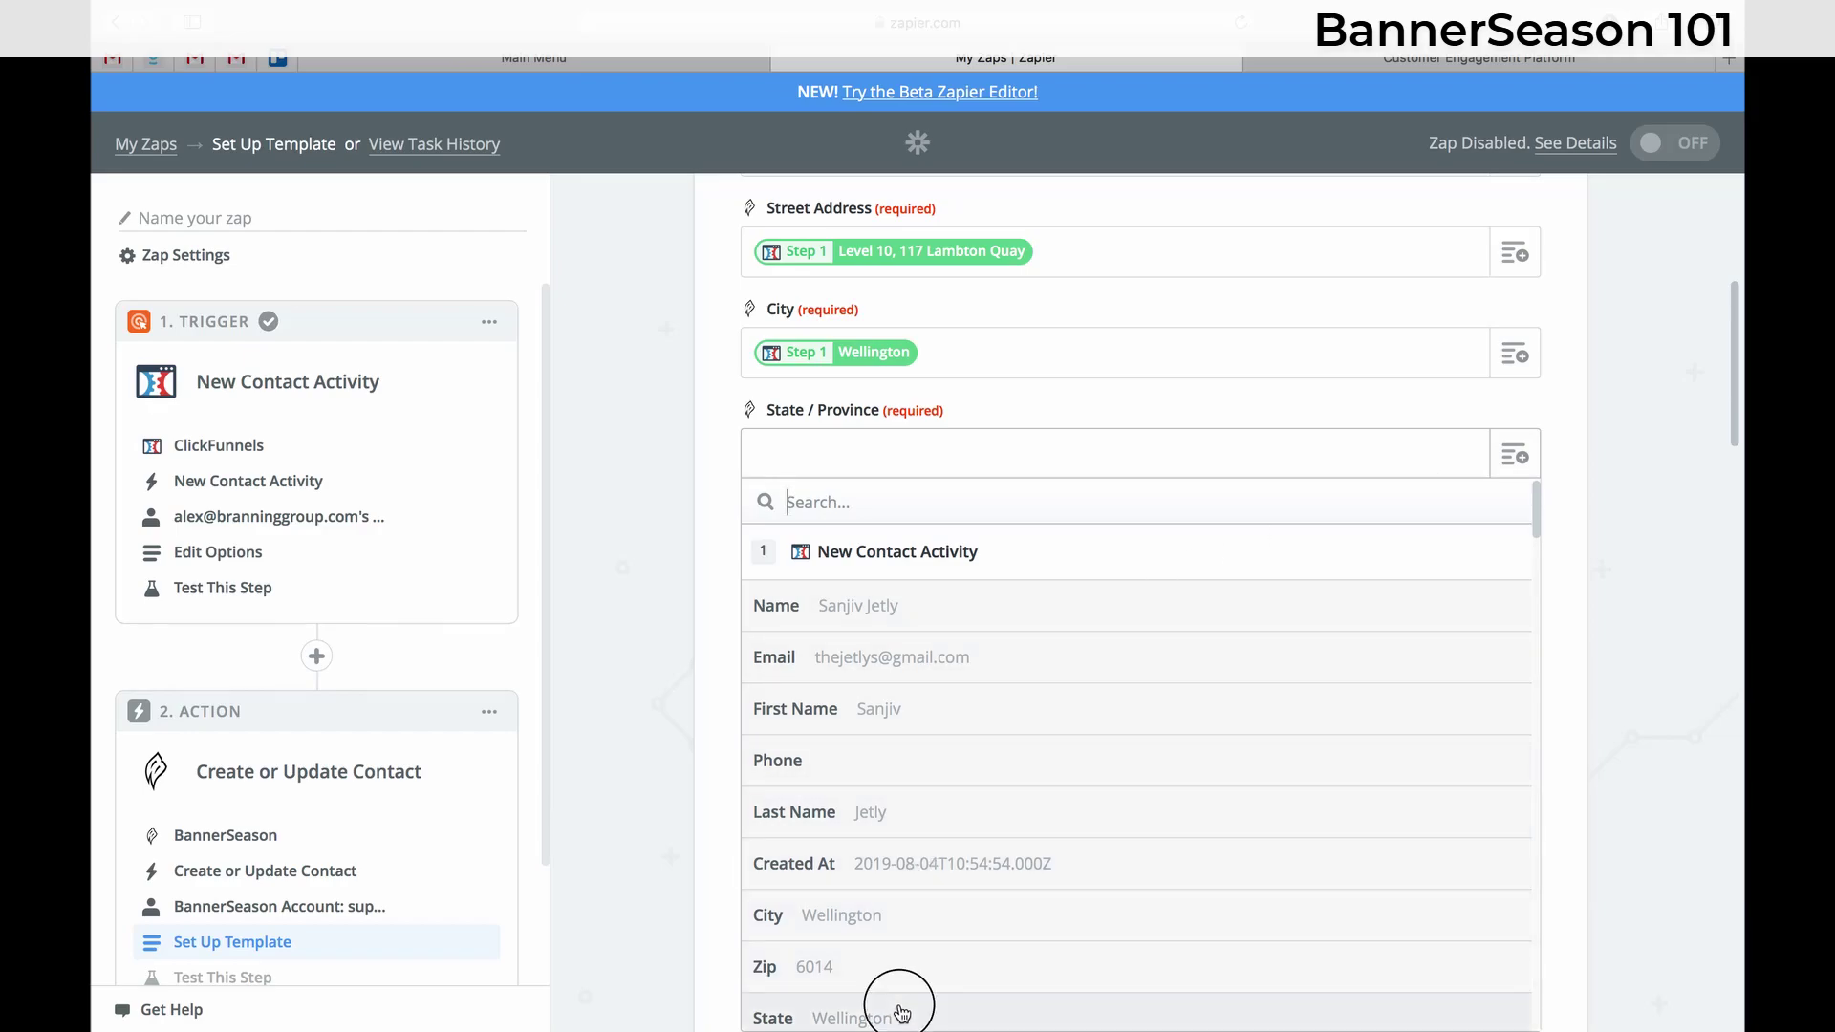
{"action": "left_click", "coordinate": [901, 1015]}
- Map Postal Code and Country to the contact's zip and country
{"action": "left_click", "coordinate": [1516, 556]}
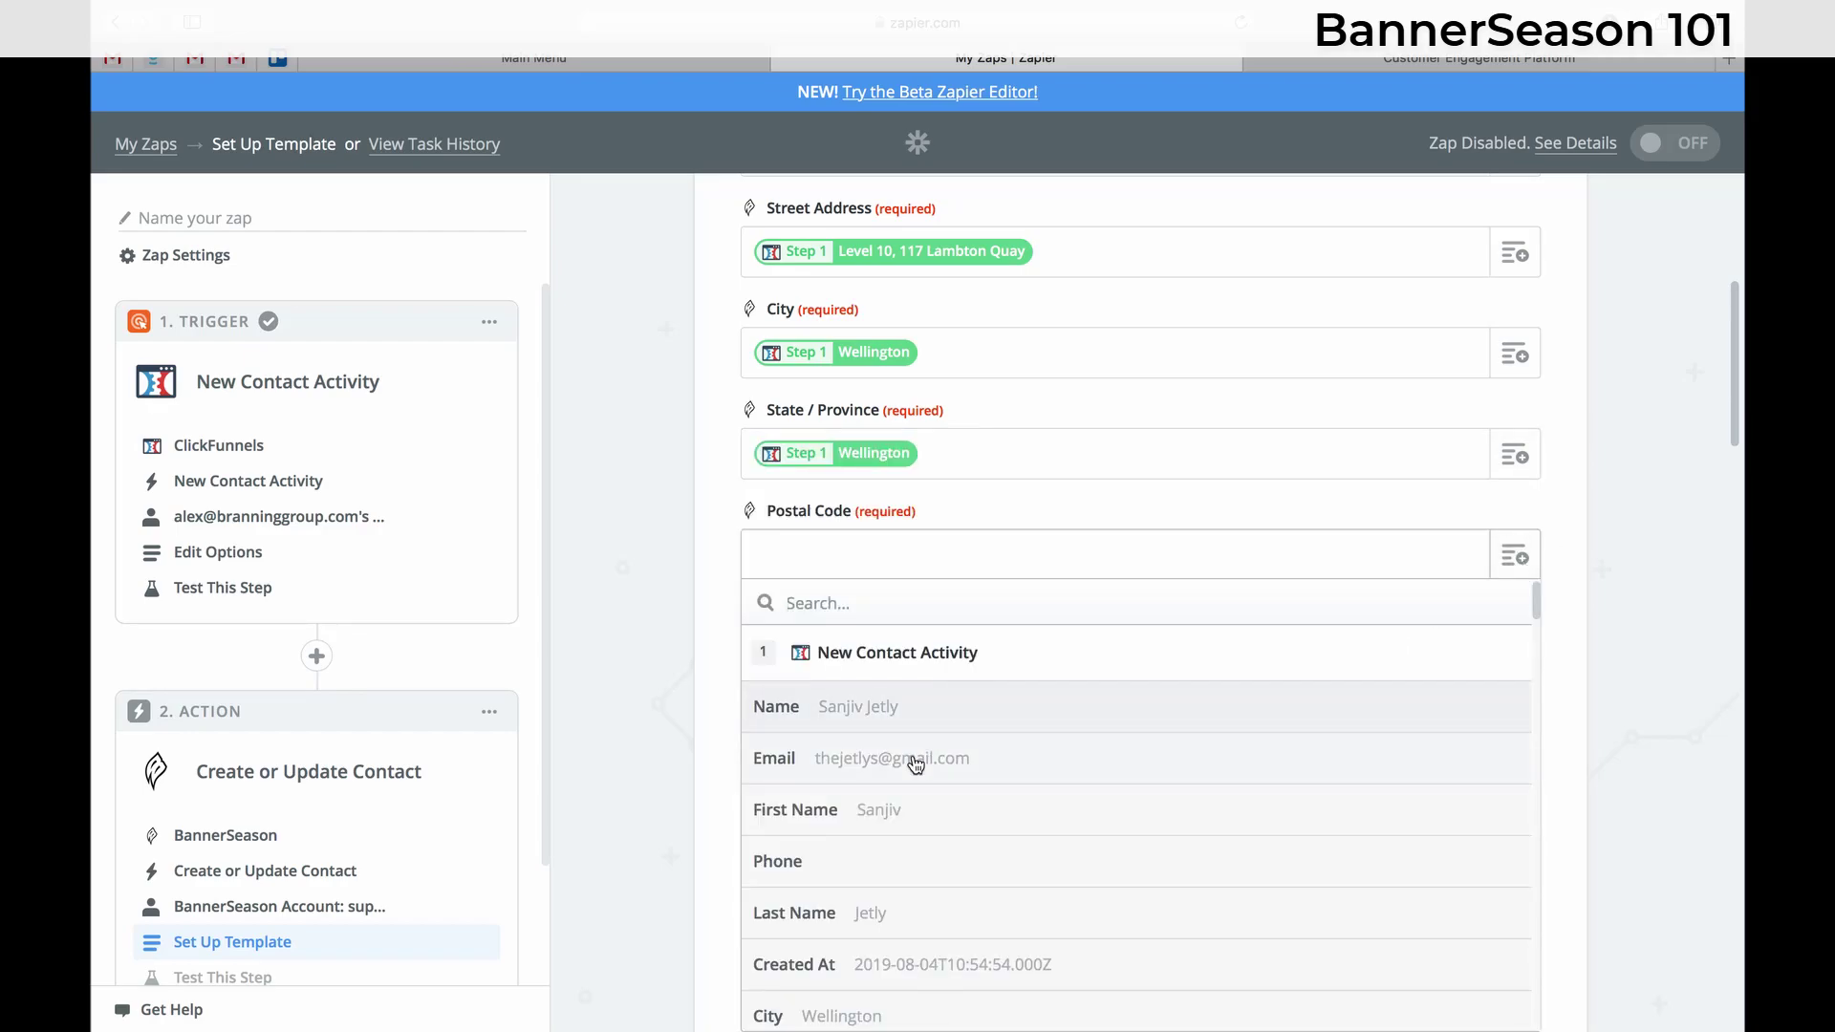
{"action": "scroll", "coordinate": [893, 912], "scroll_direction": "down", "scroll_amount": 2}
{"action": "left_click", "coordinate": [876, 941]}
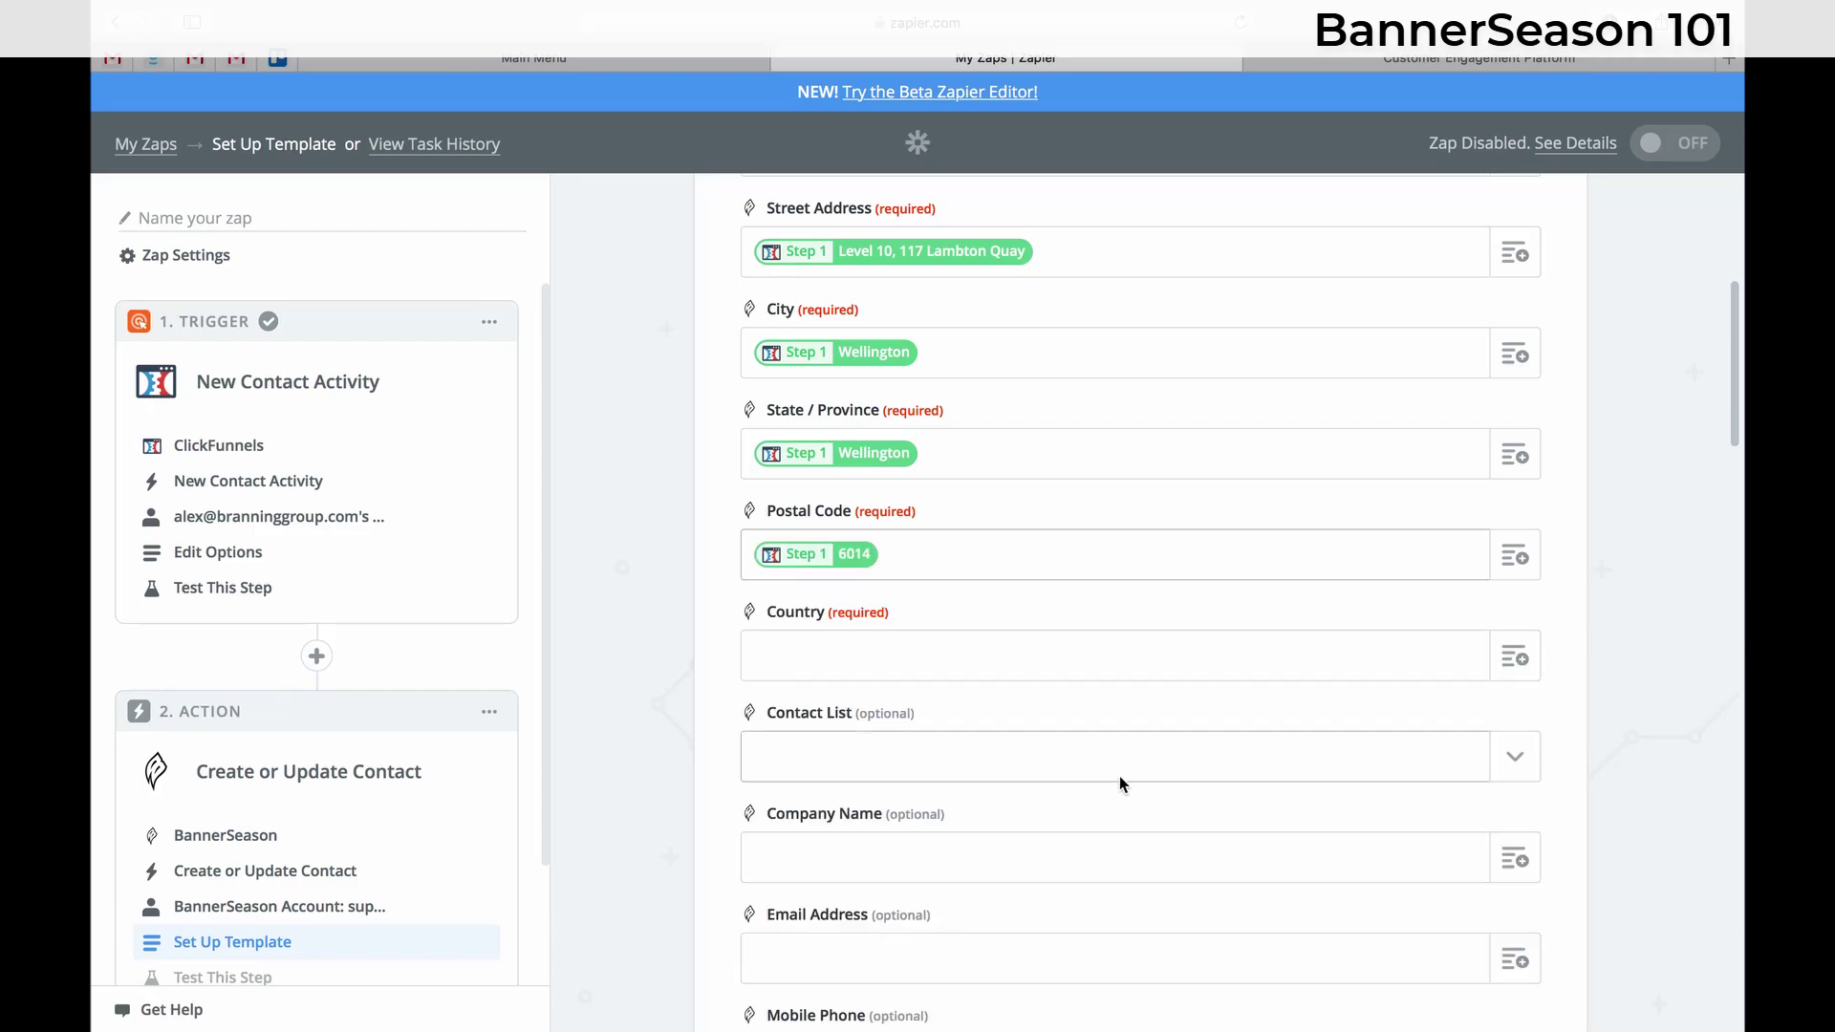
{"action": "scroll", "coordinate": [1122, 778], "scroll_direction": "down", "scroll_amount": 2}
{"action": "left_click", "coordinate": [1519, 502]}
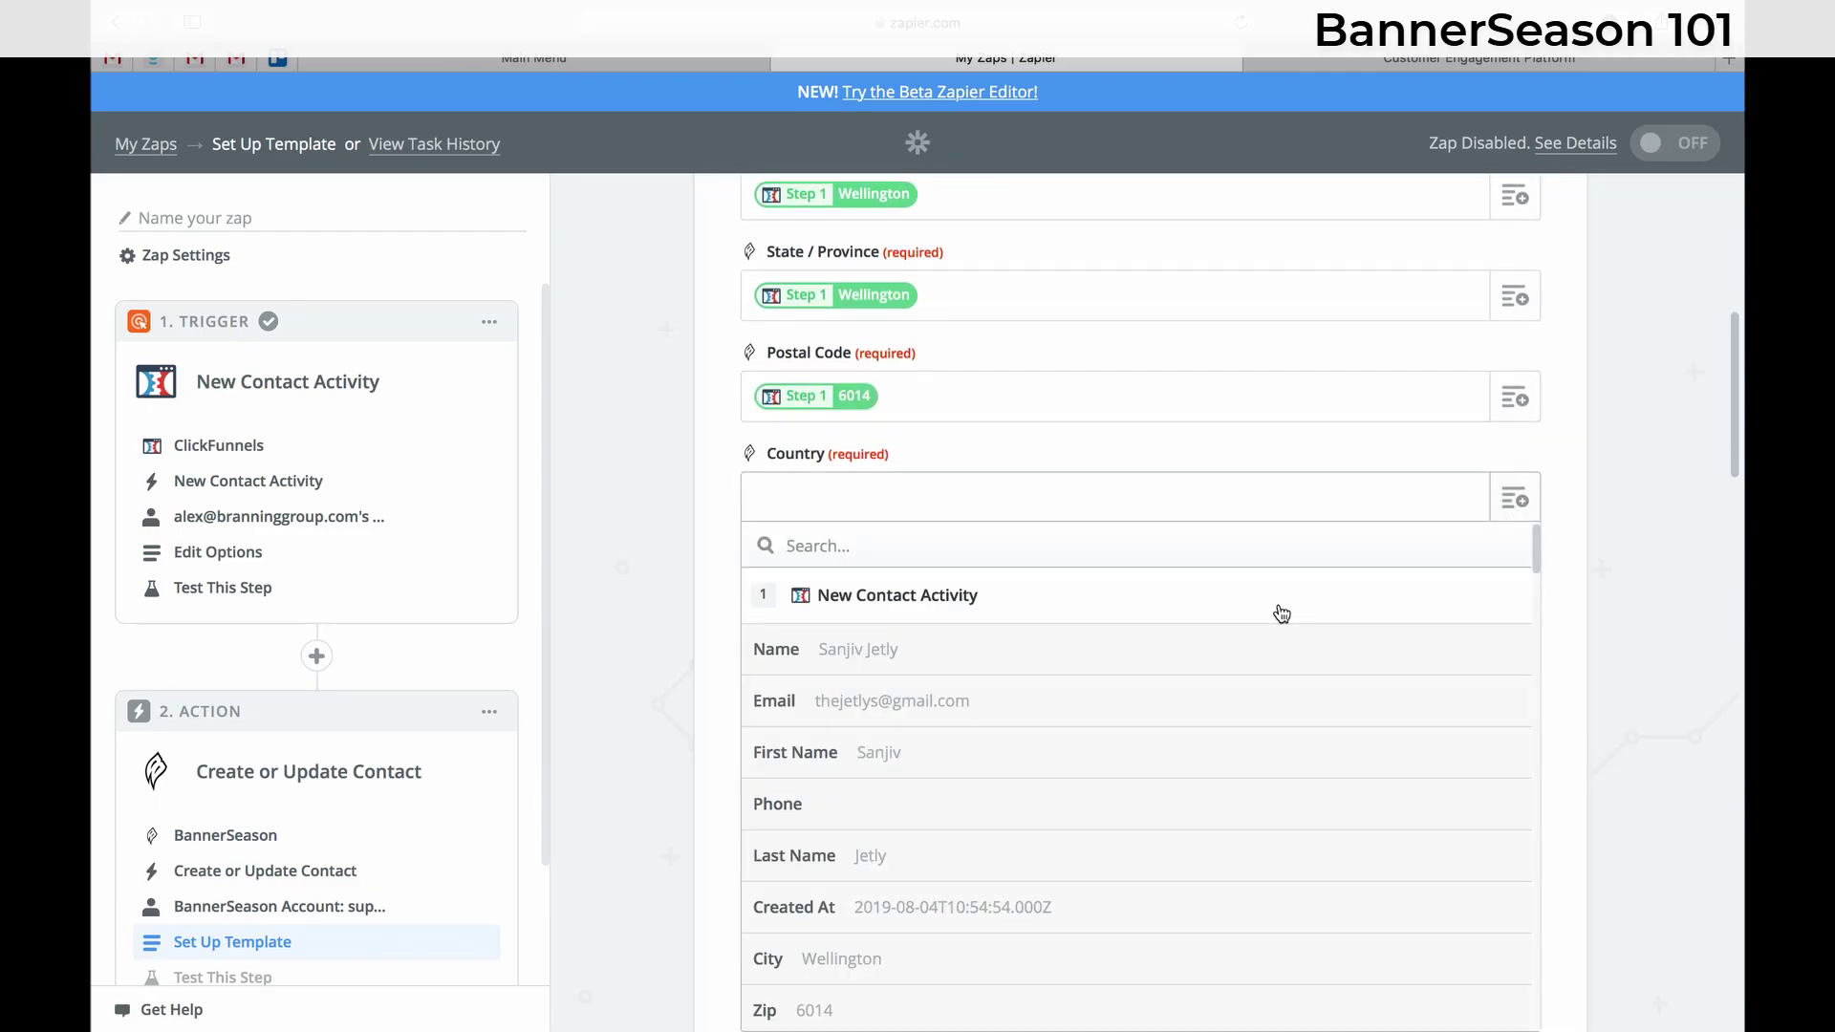
{"action": "scroll", "coordinate": [941, 948], "scroll_direction": "down", "scroll_amount": 1}
{"action": "scroll", "coordinate": [942, 947], "scroll_direction": "down", "scroll_amount": 5}
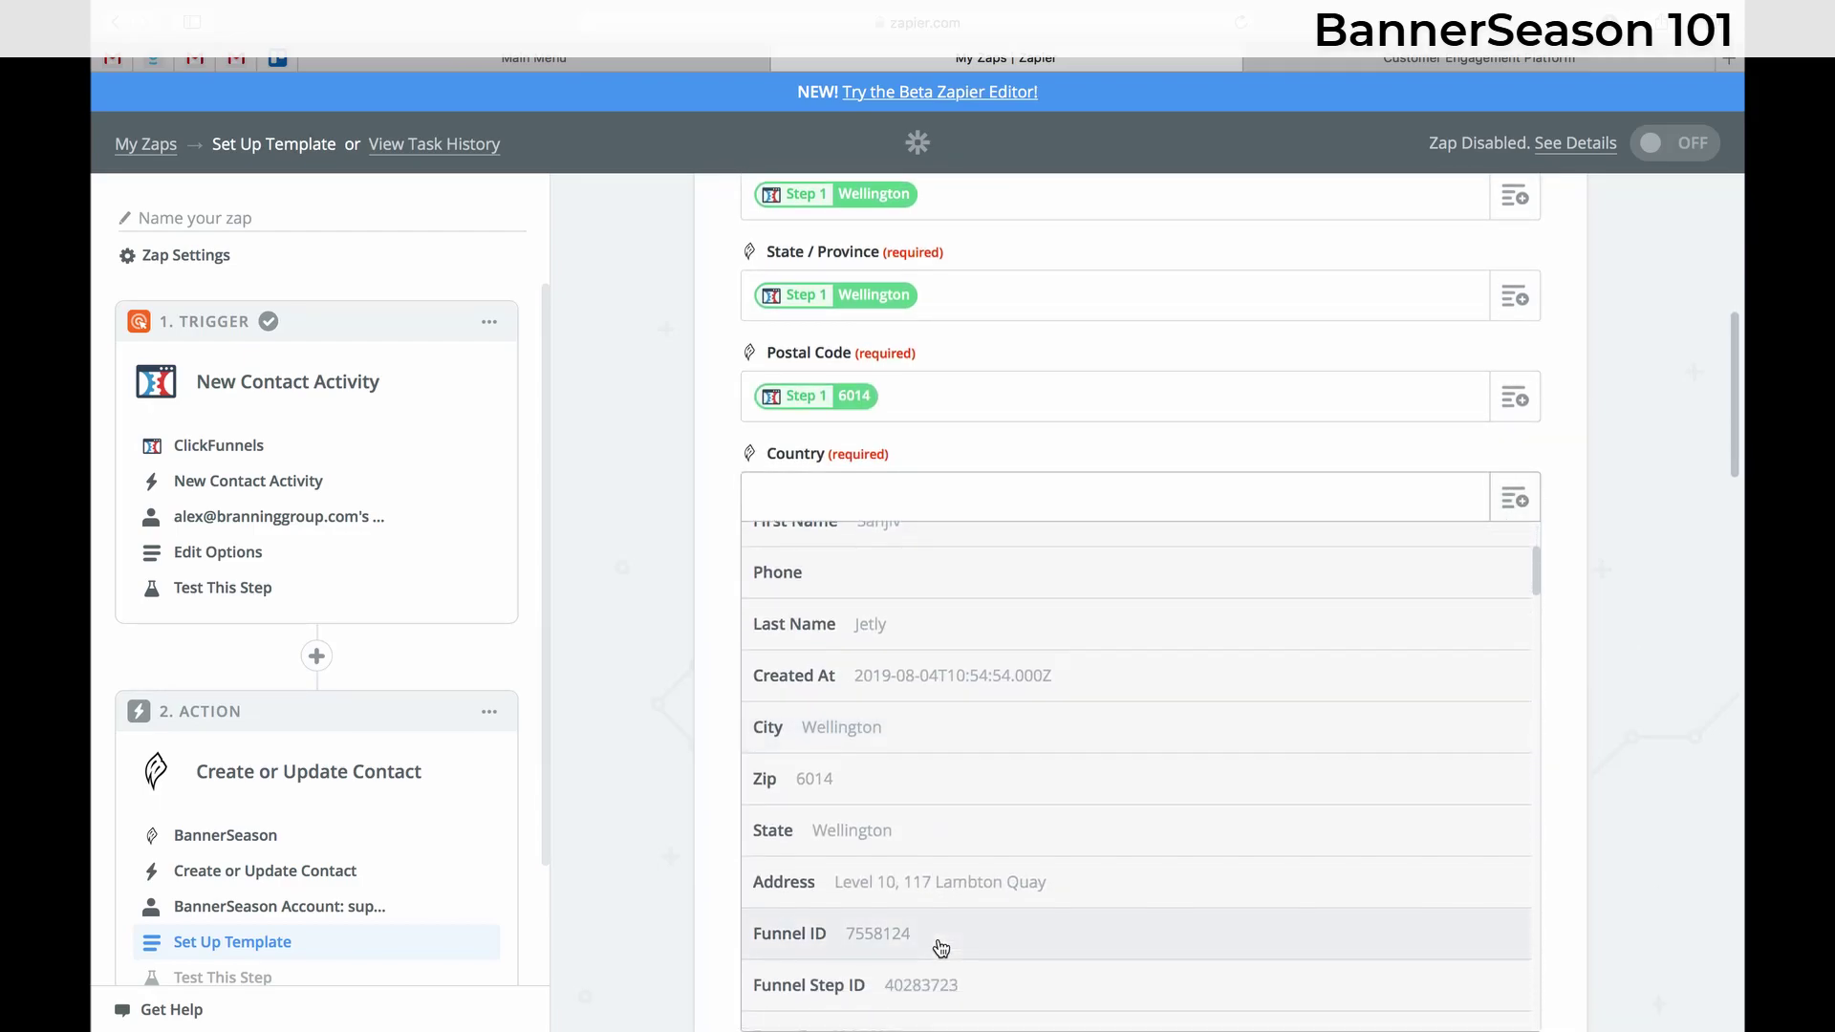
{"action": "scroll", "coordinate": [941, 948], "scroll_direction": "down", "scroll_amount": 5}
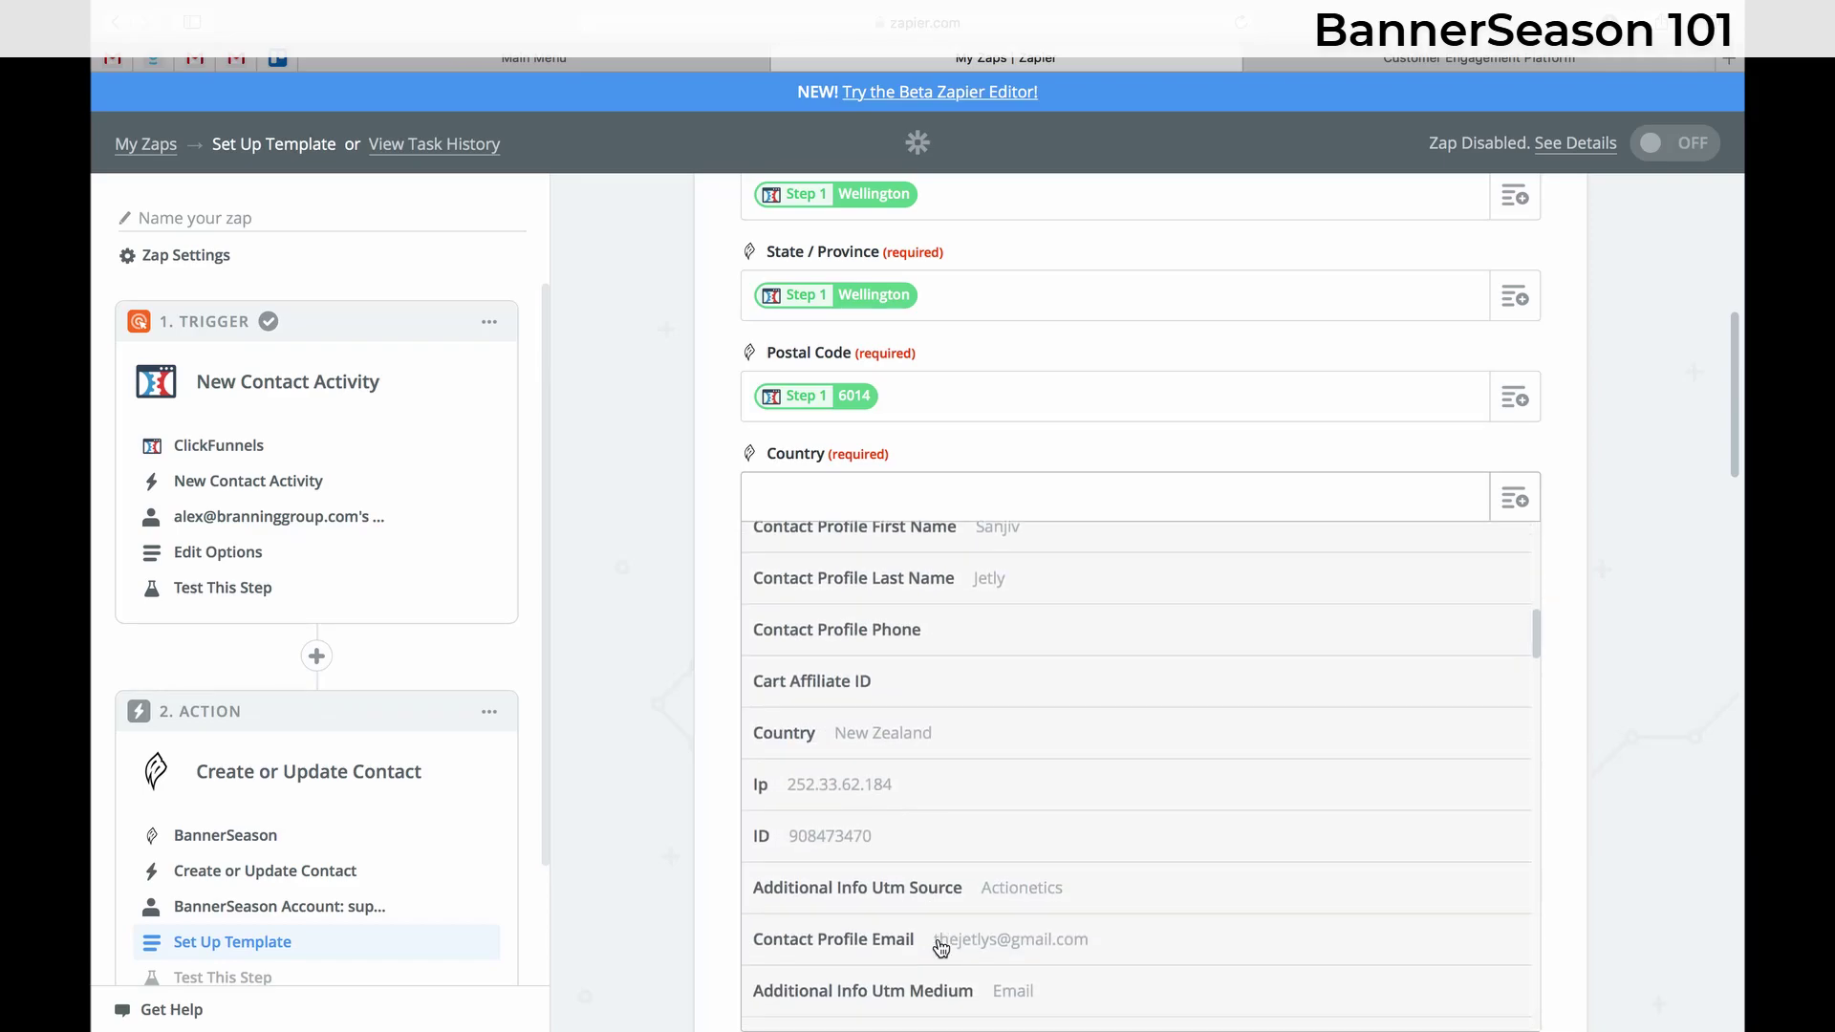
{"action": "left_click", "coordinate": [942, 702]}
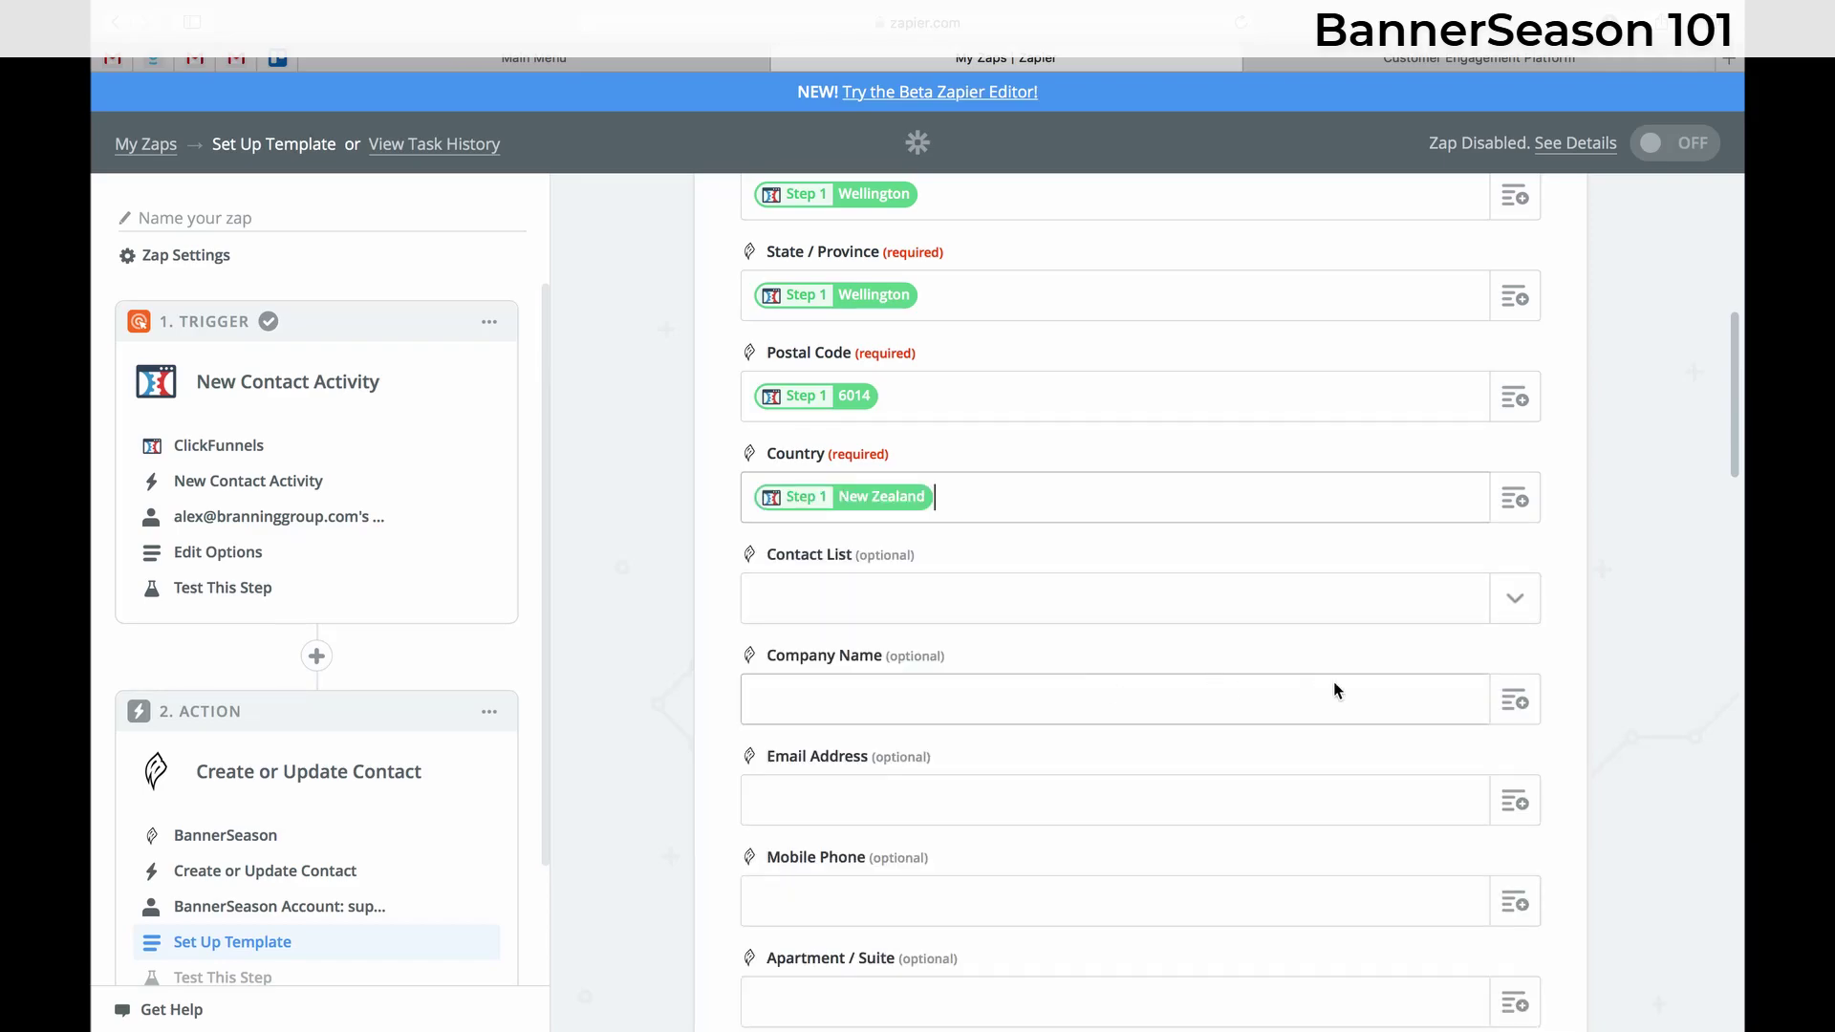
- Set the BannerSeason action's Contact List to VIP Trial Starters
{"action": "scroll", "coordinate": [1003, 684], "scroll_direction": "down", "scroll_amount": 3}
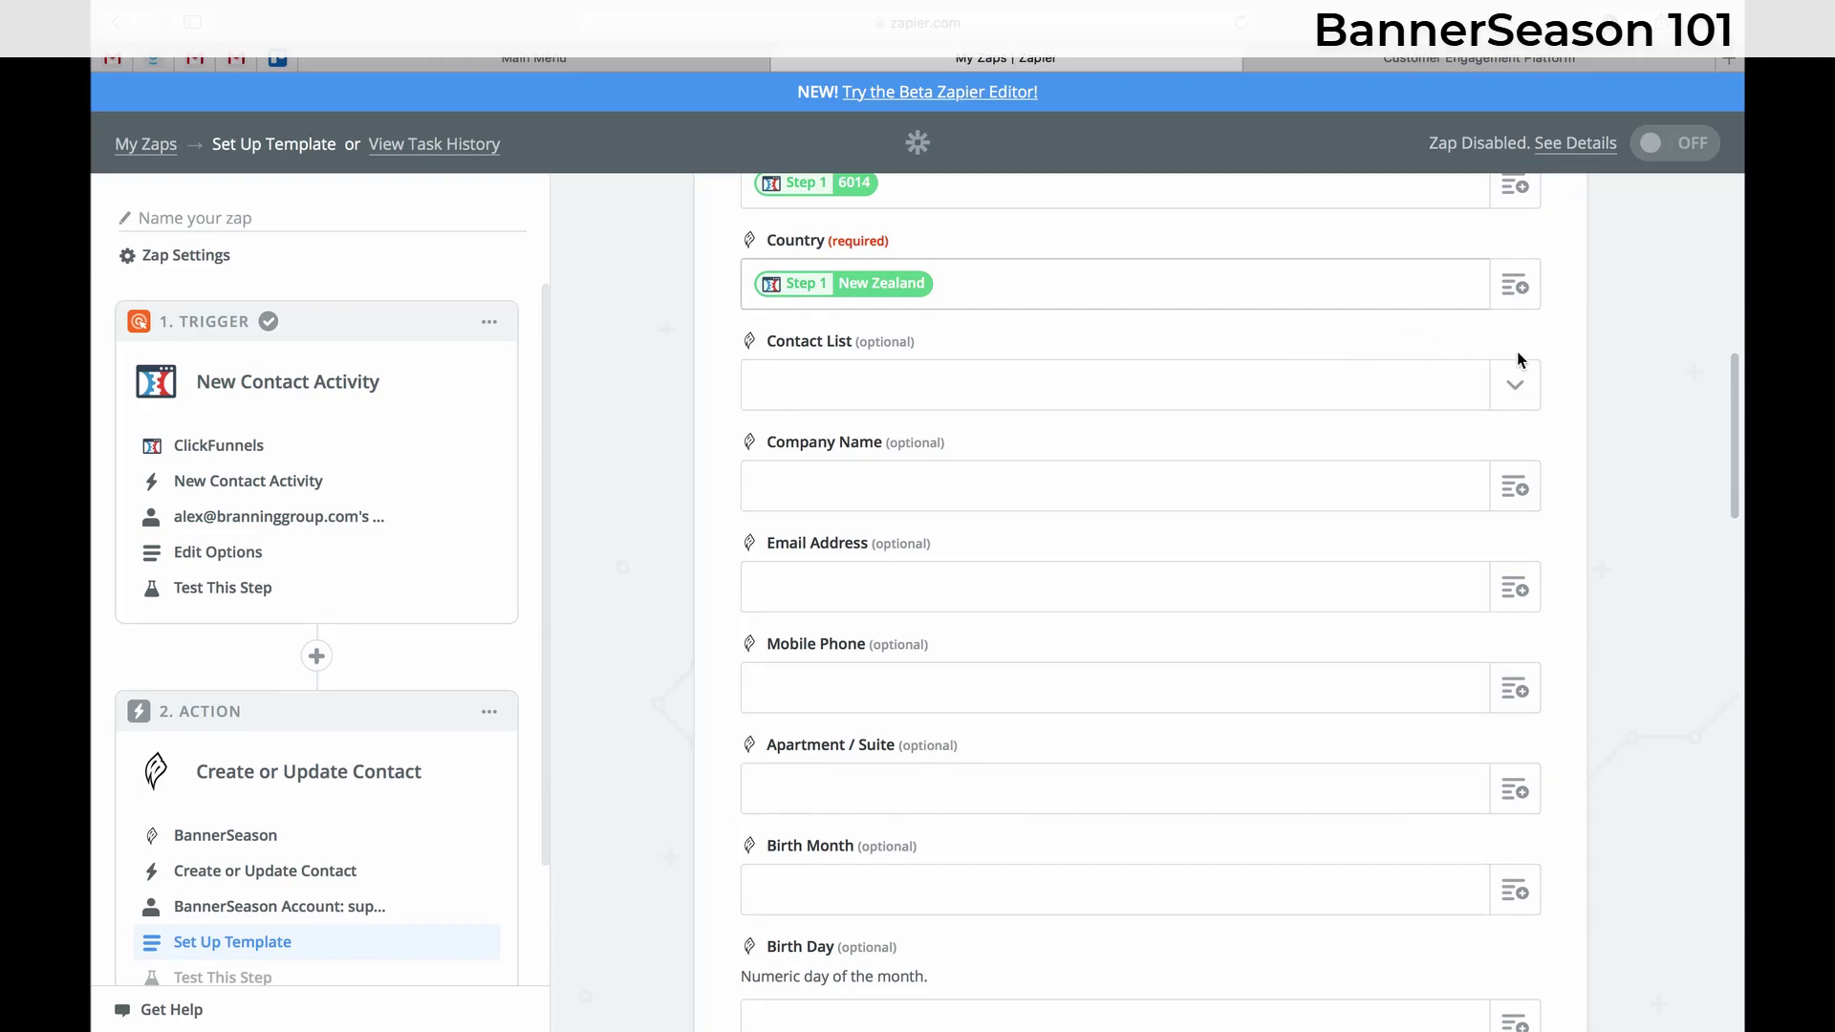
{"action": "left_click", "coordinate": [1517, 385]}
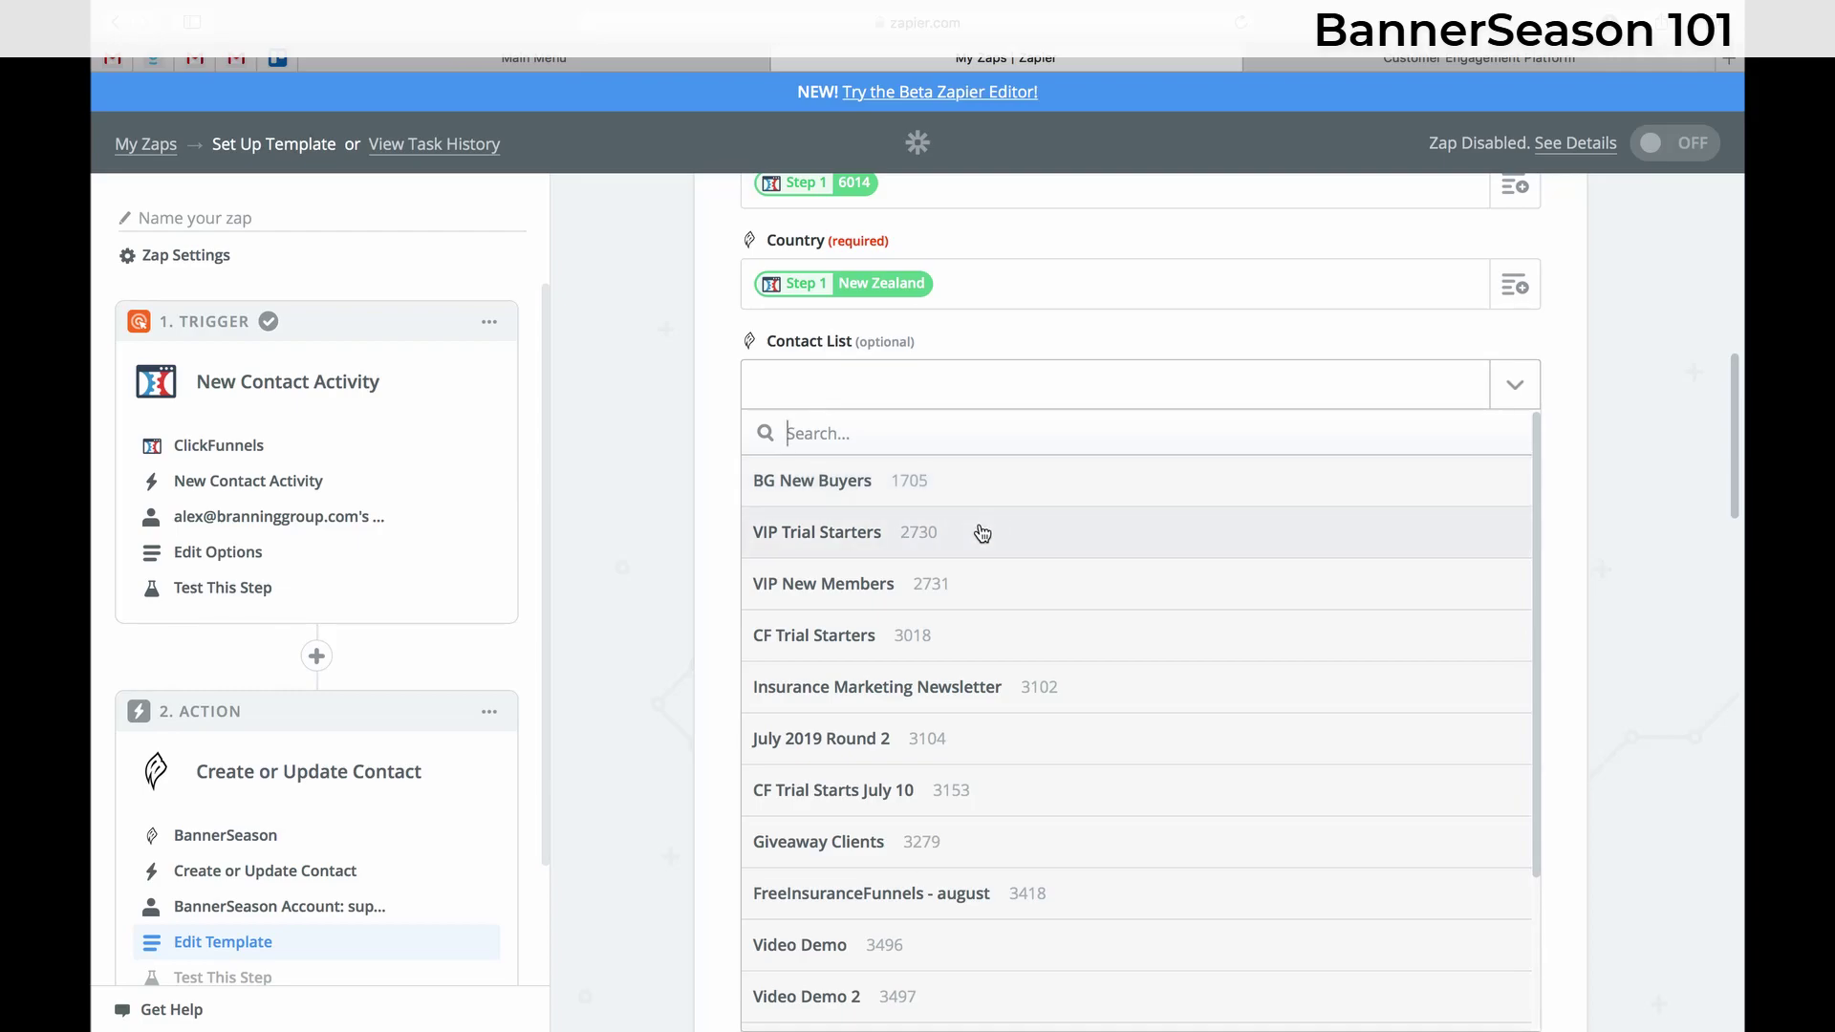
{"action": "left_click", "coordinate": [983, 534]}
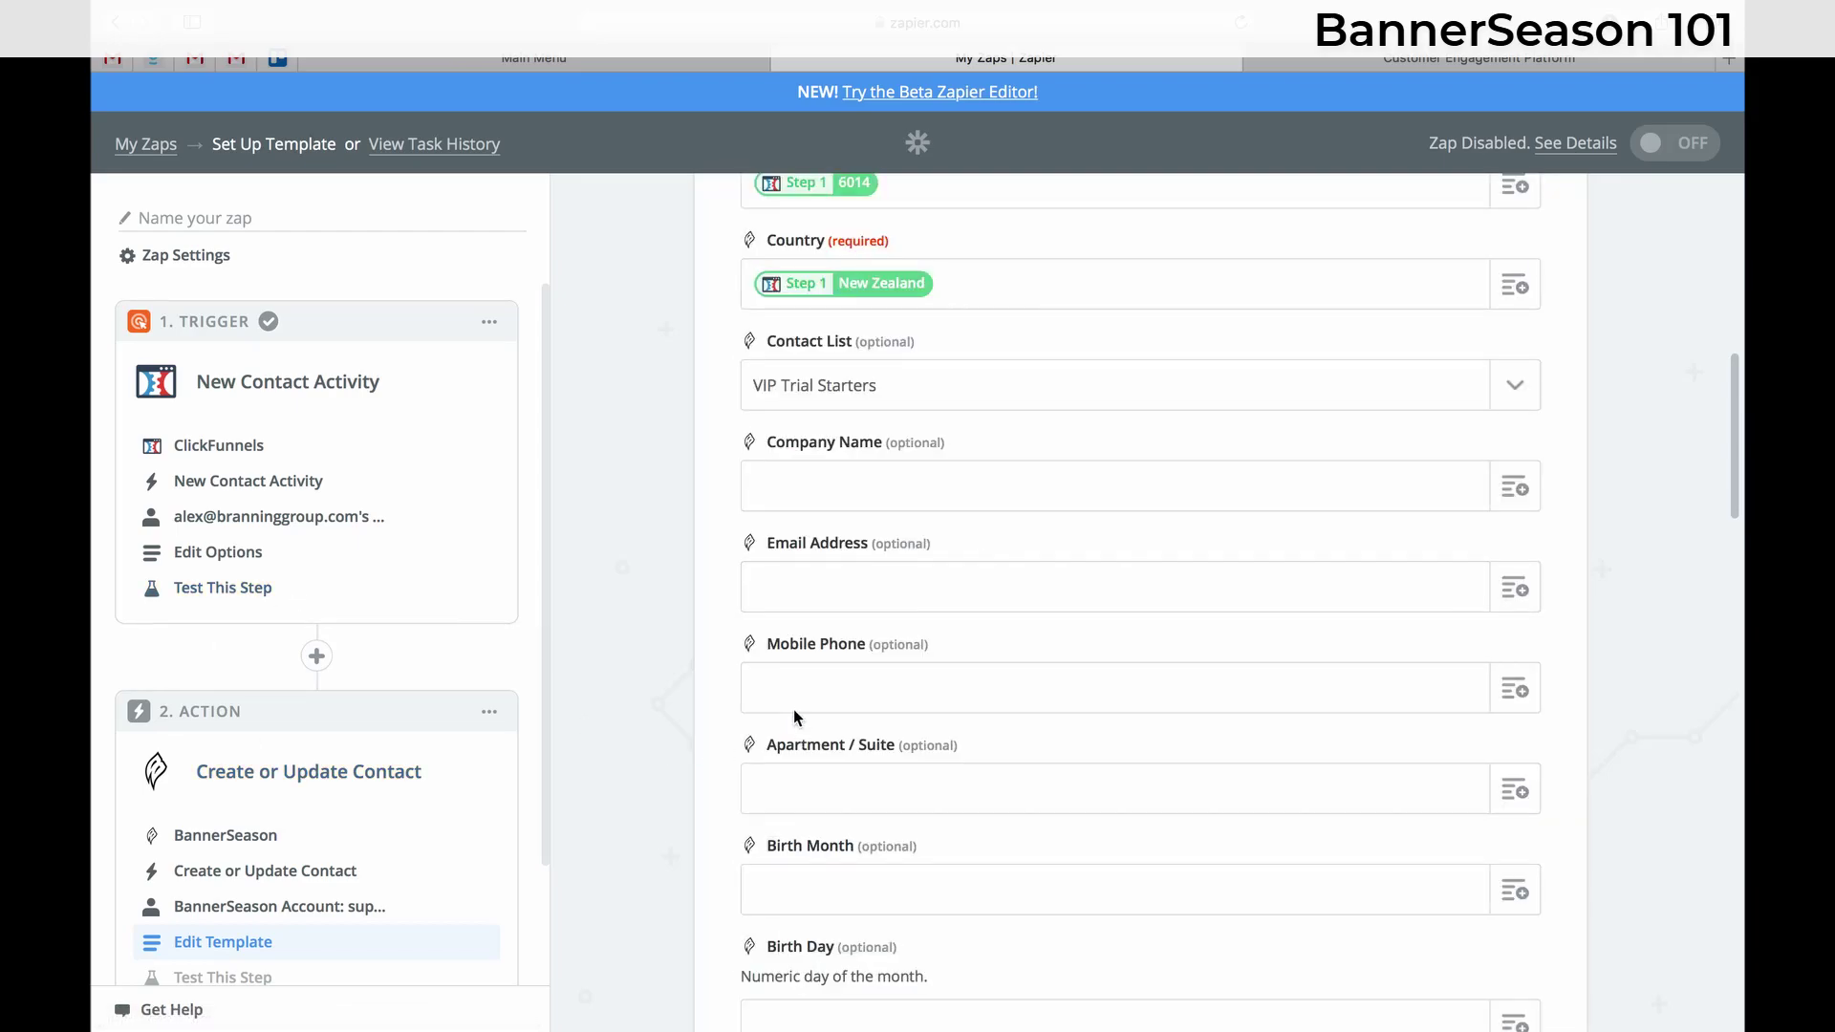
- Rename the zap to 'Video Demo'
{"action": "left_click", "coordinate": [219, 230]}
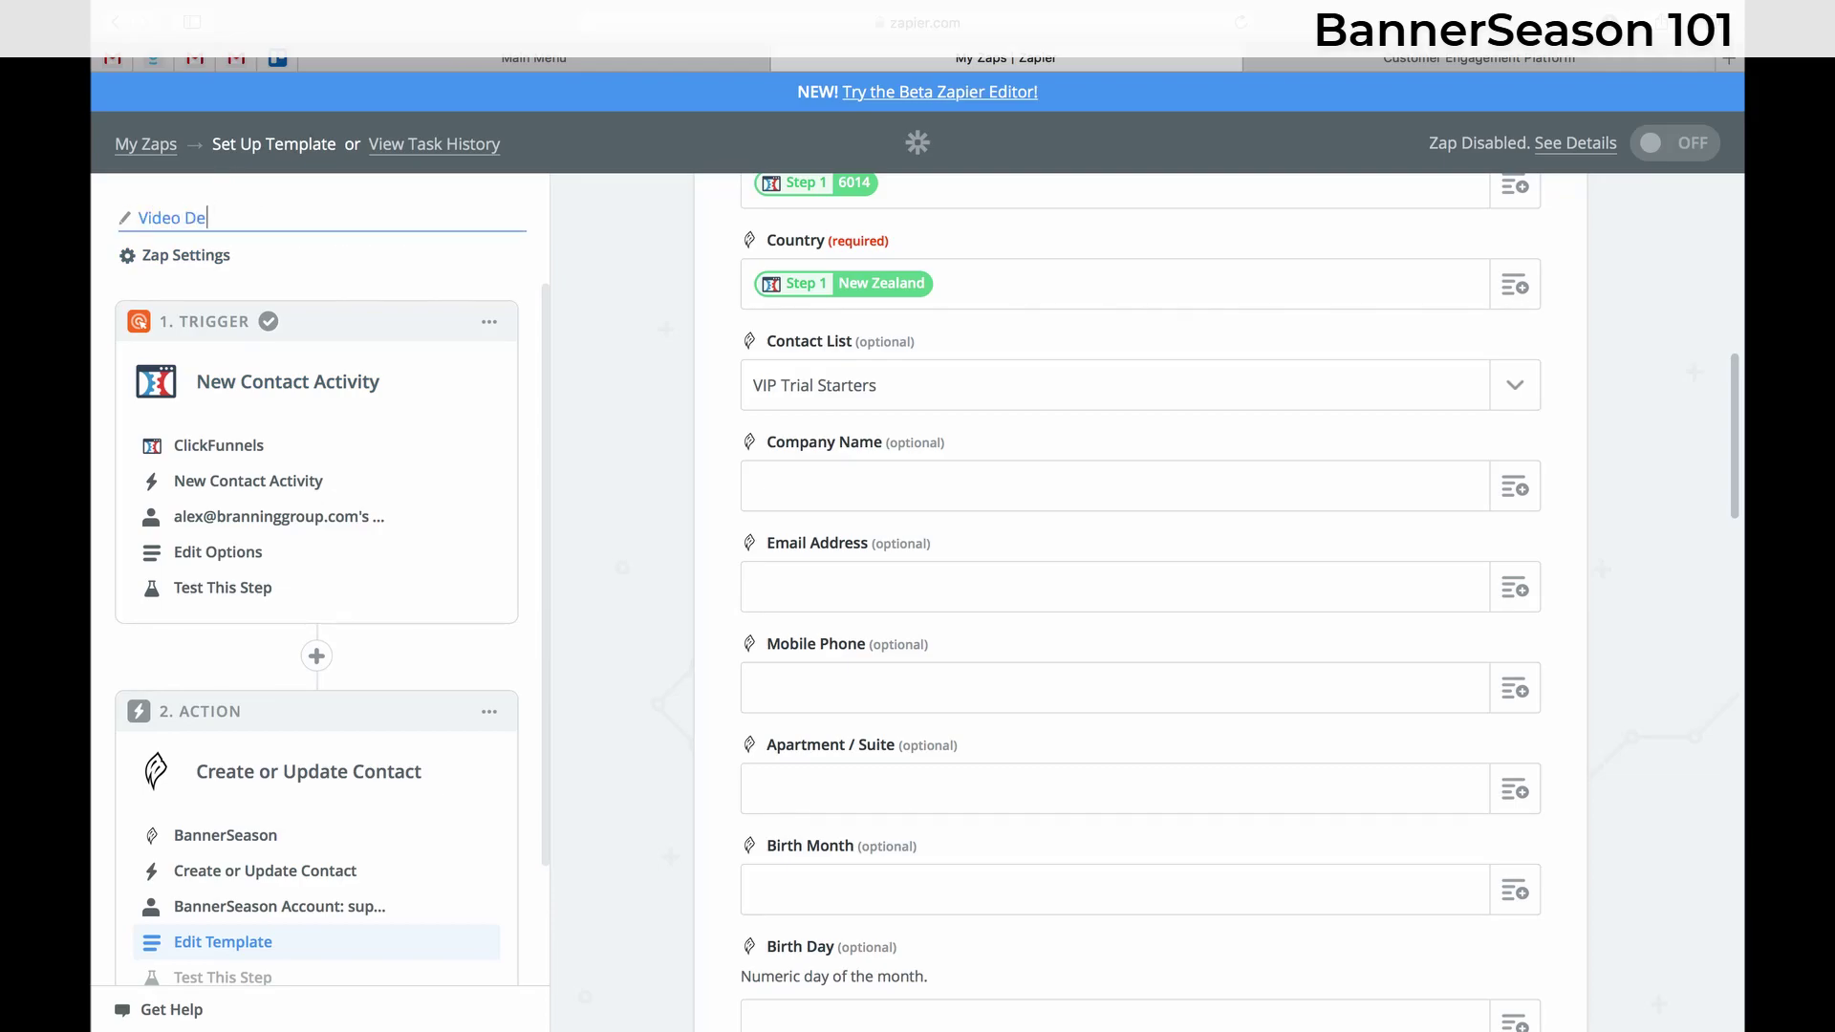
{"action": "left_click", "coordinate": [606, 385]}
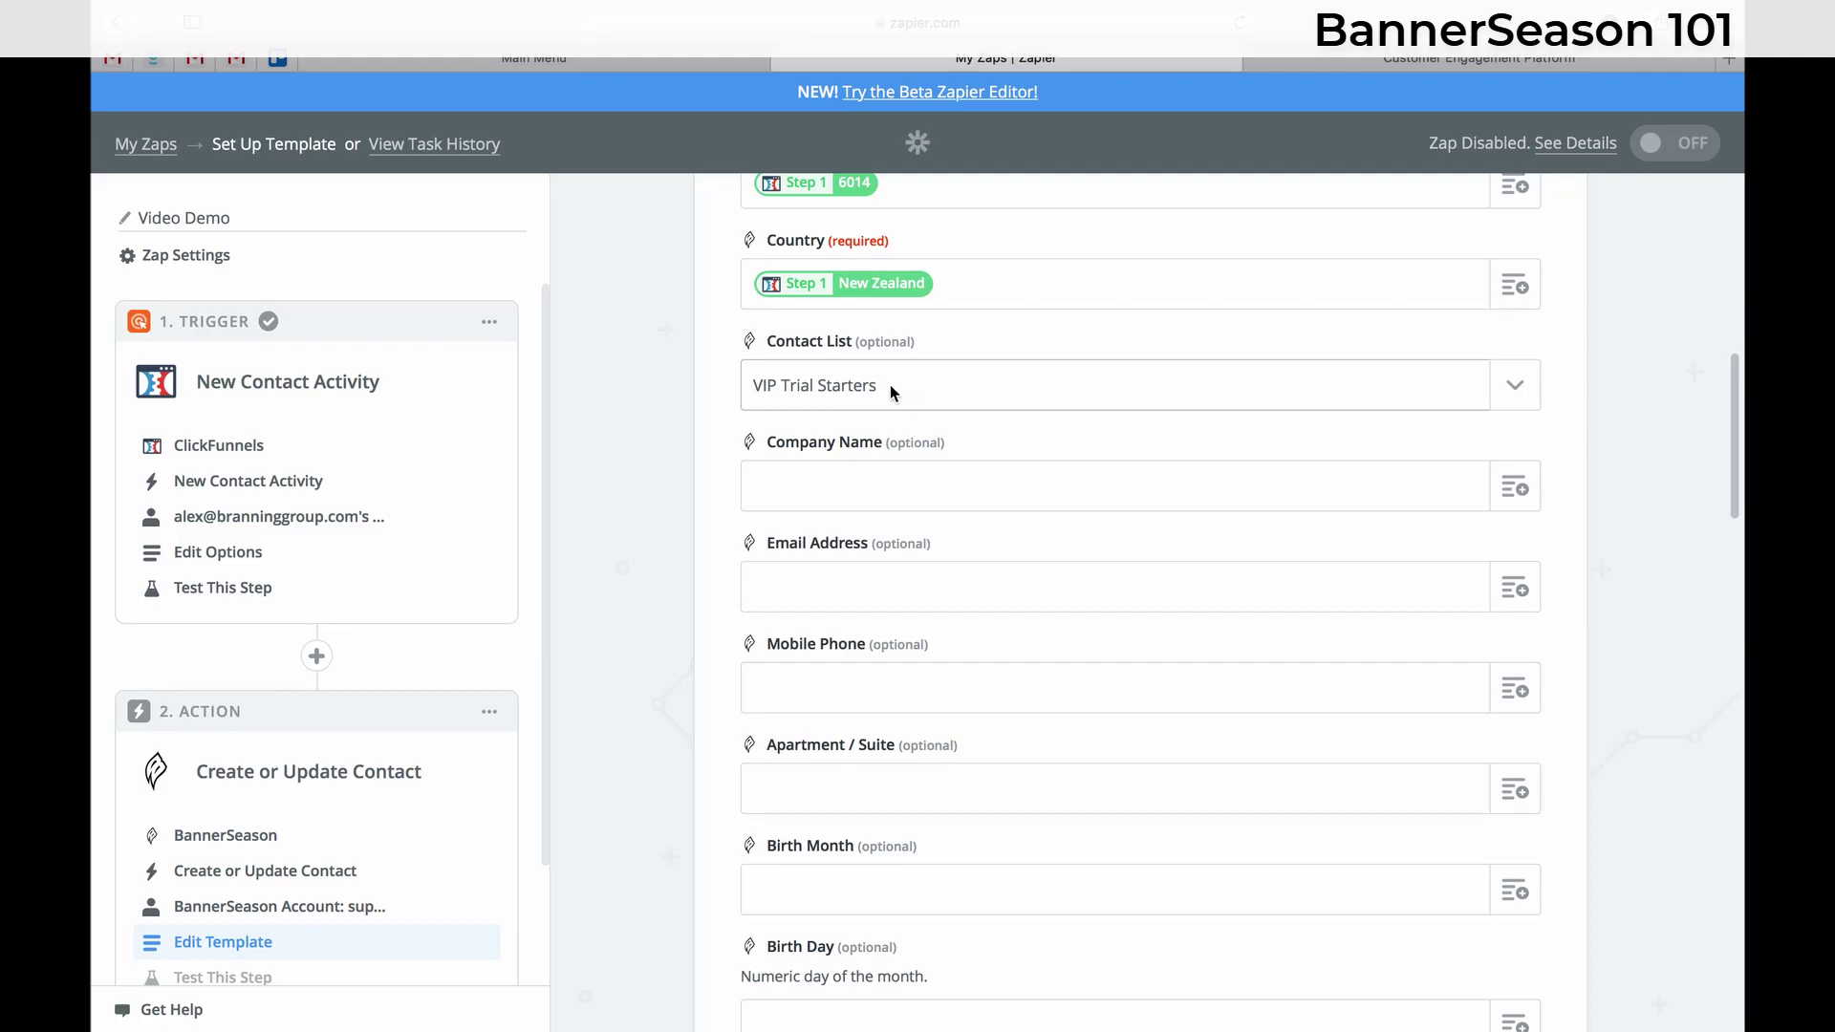
- Save the BannerSeason action, skip the test contact, and finish the zap setup
{"action": "scroll", "coordinate": [888, 390], "scroll_direction": "down", "scroll_amount": 20}
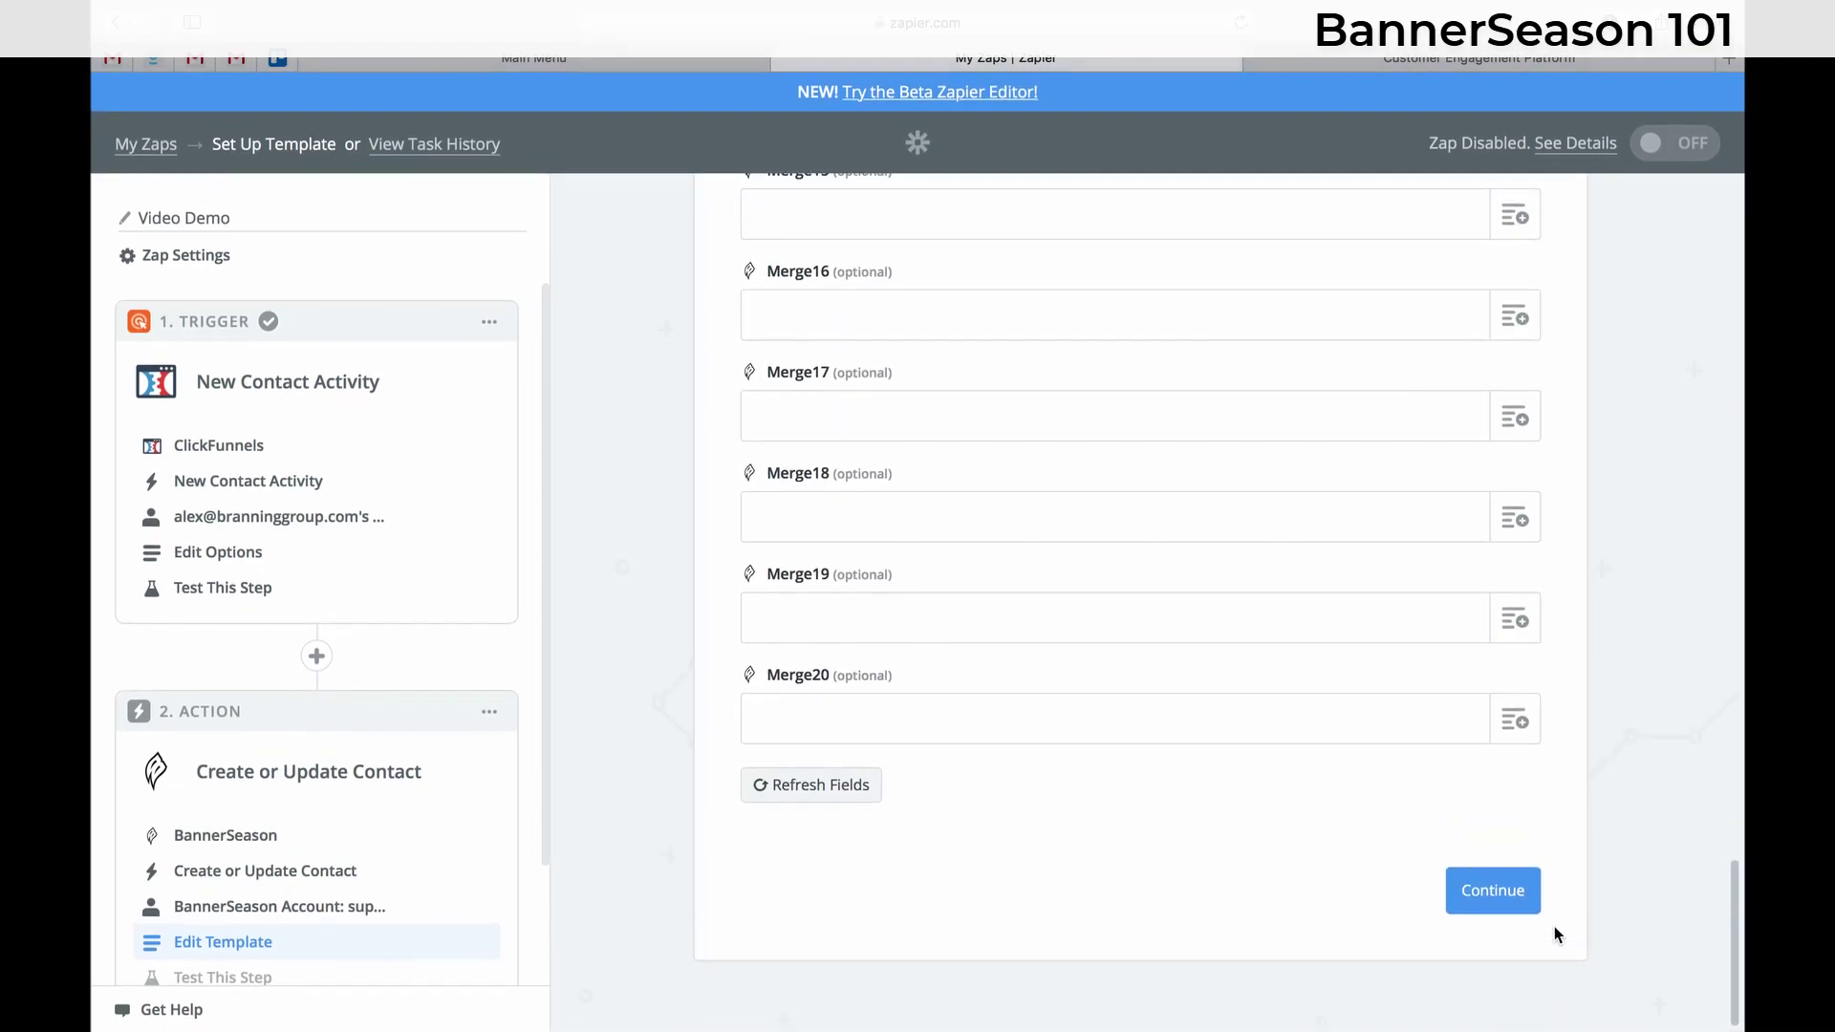
{"action": "left_click", "coordinate": [1527, 896]}
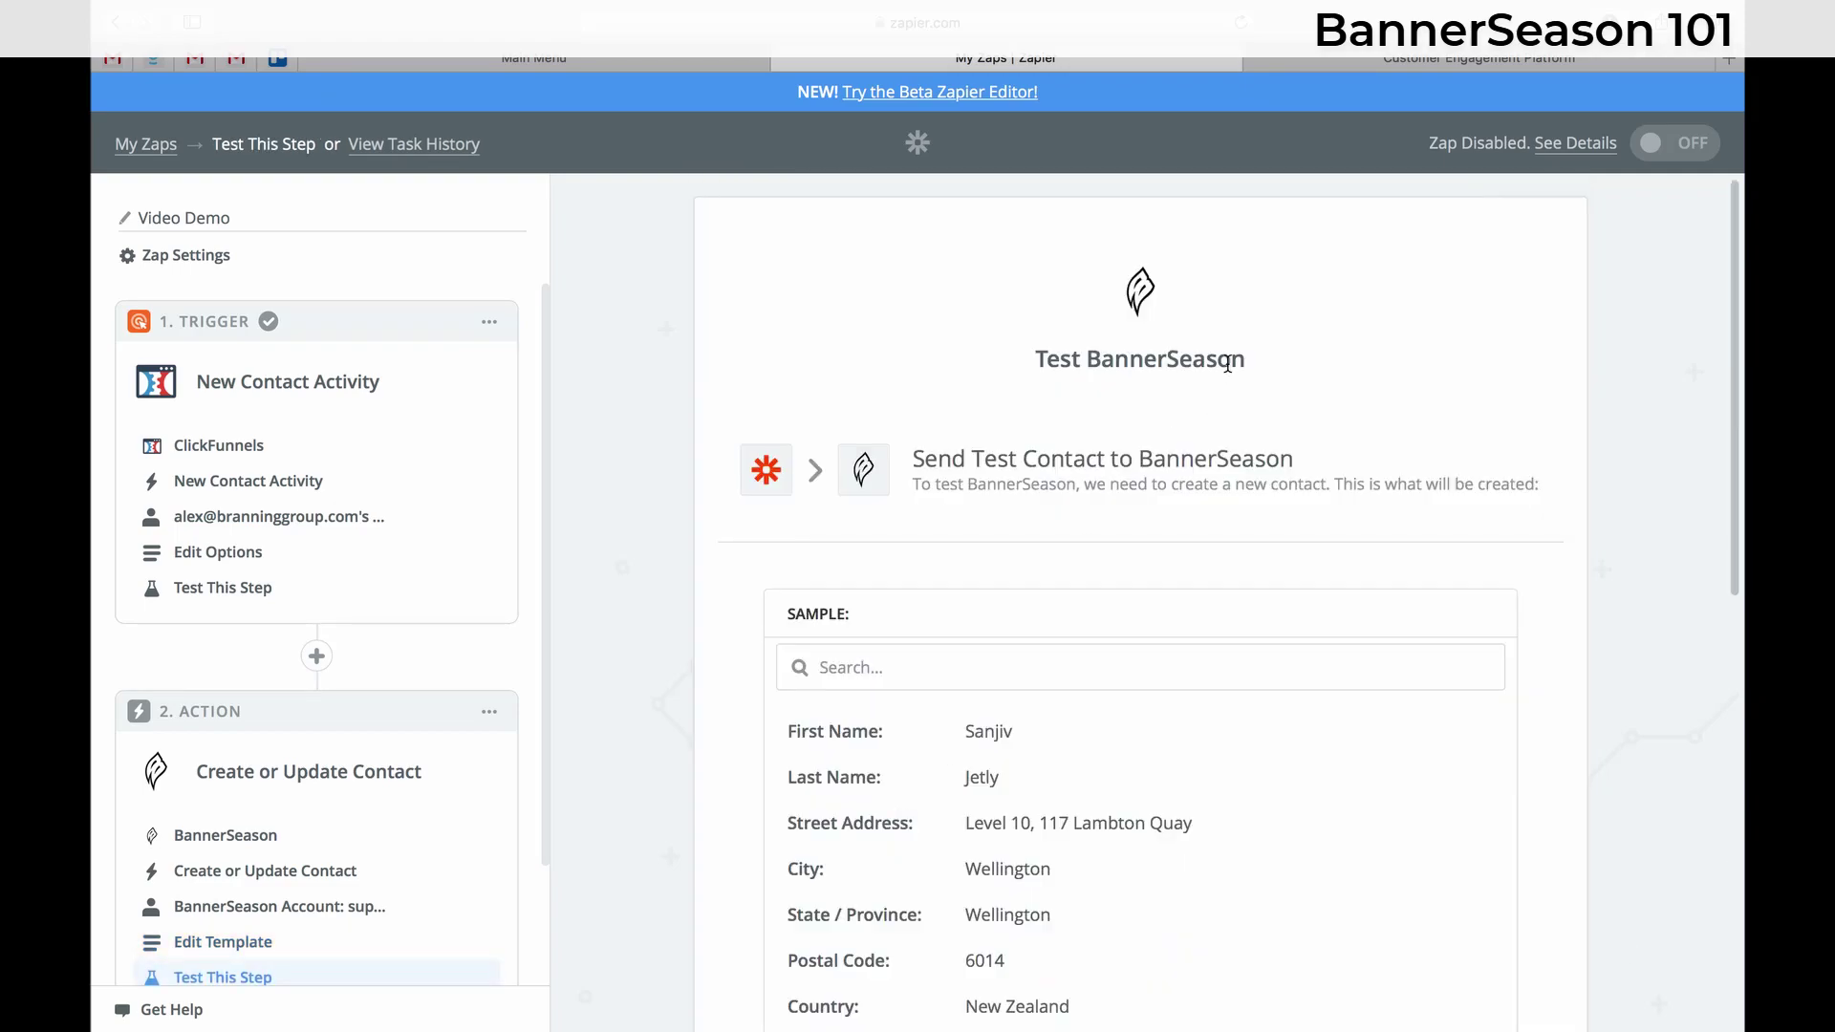
{"action": "scroll", "coordinate": [898, 457], "scroll_direction": "down", "scroll_amount": 10}
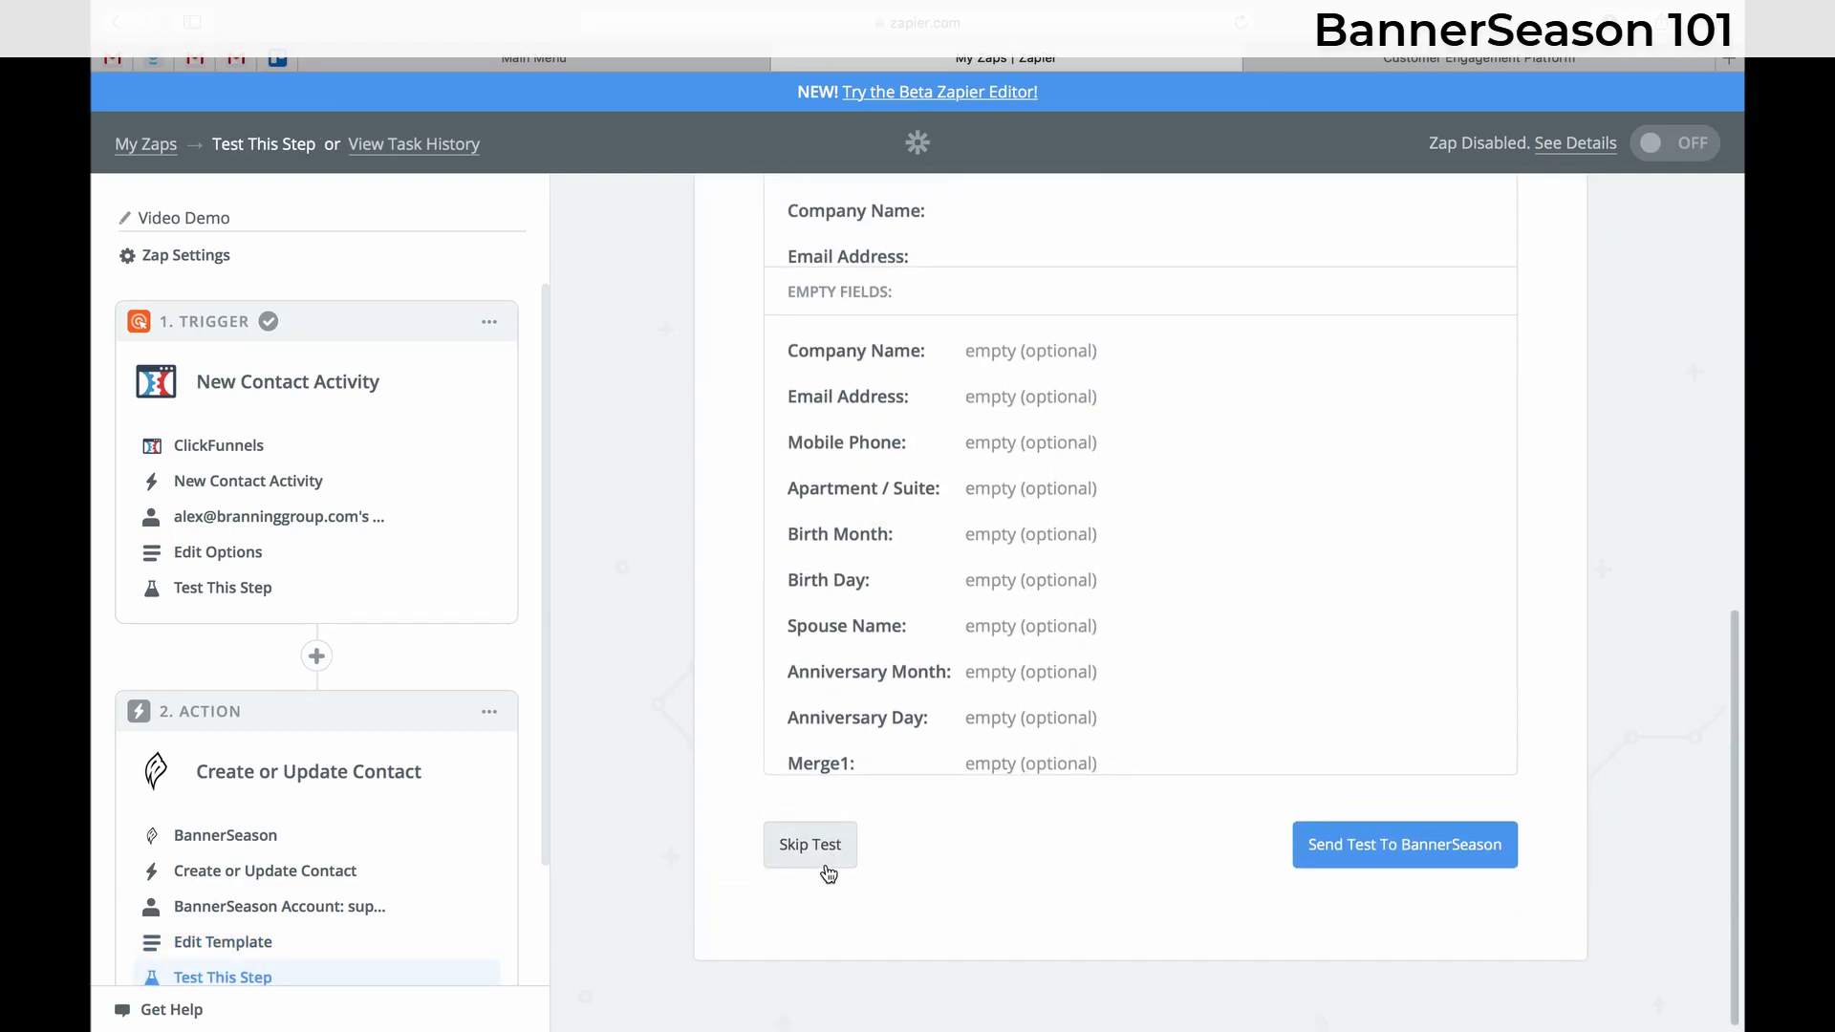
{"action": "left_click", "coordinate": [811, 844]}
{"action": "left_click", "coordinate": [1481, 847]}
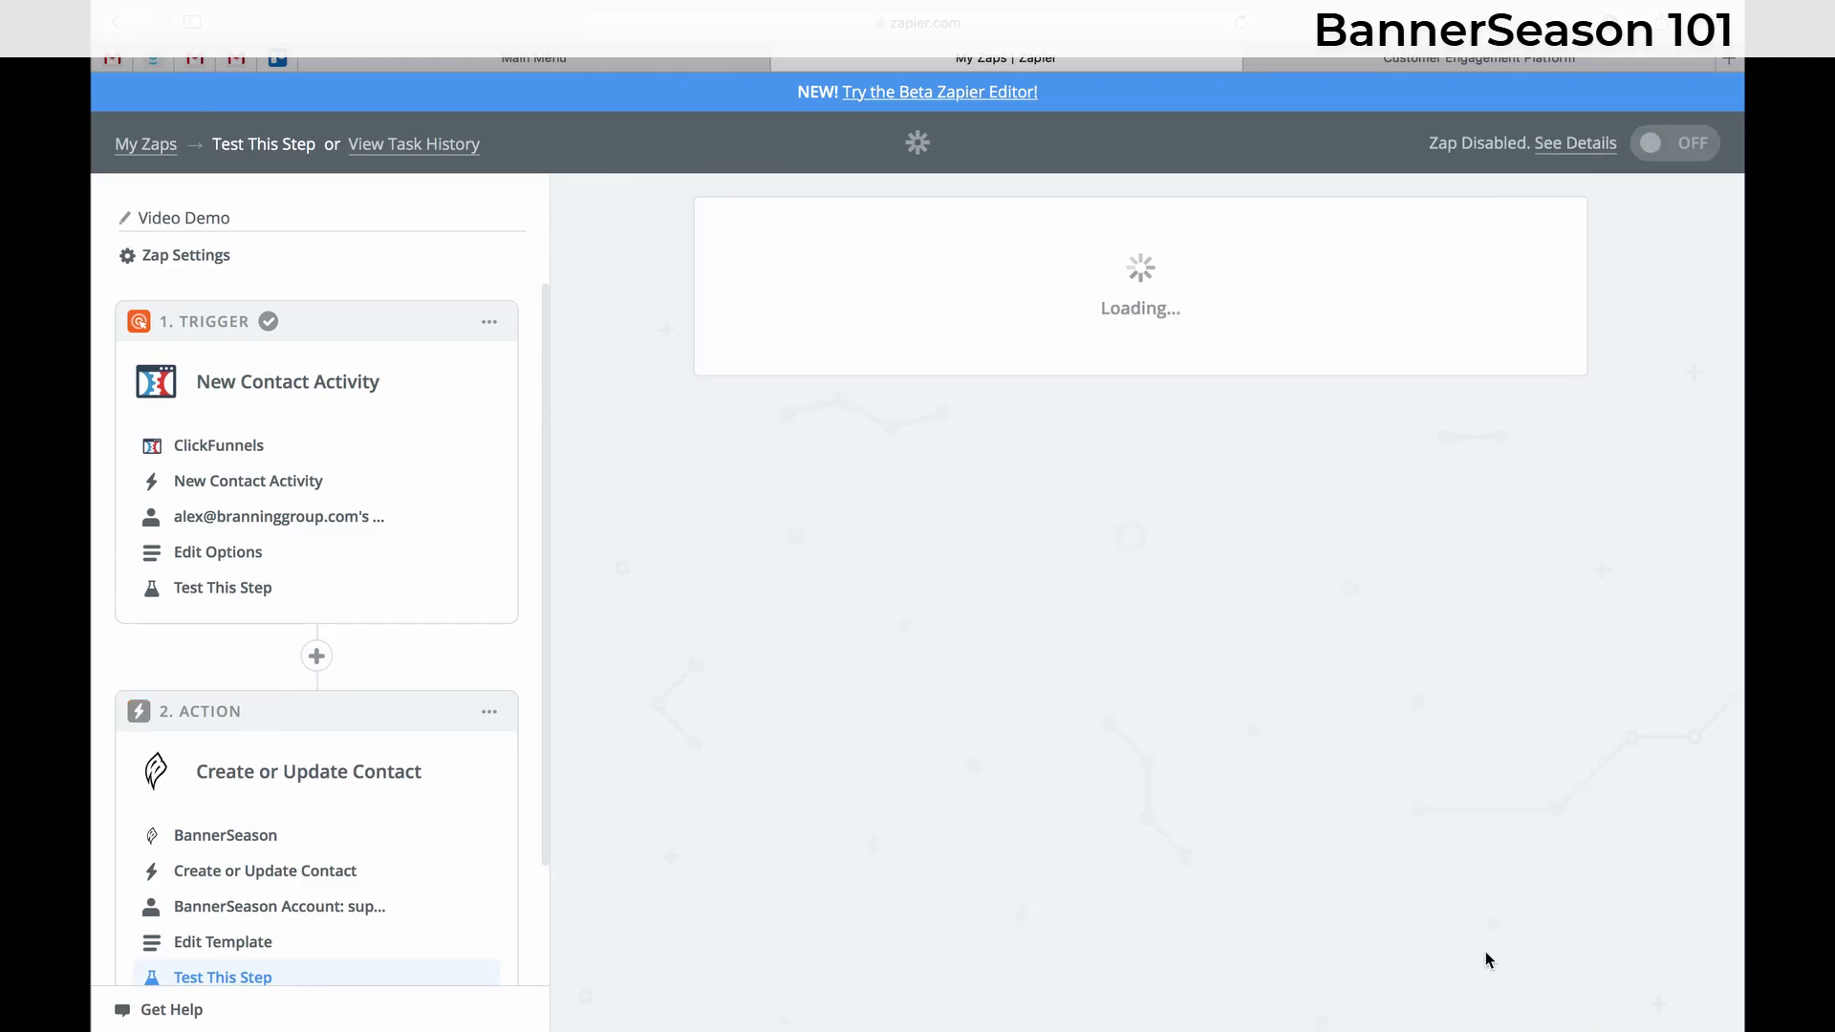